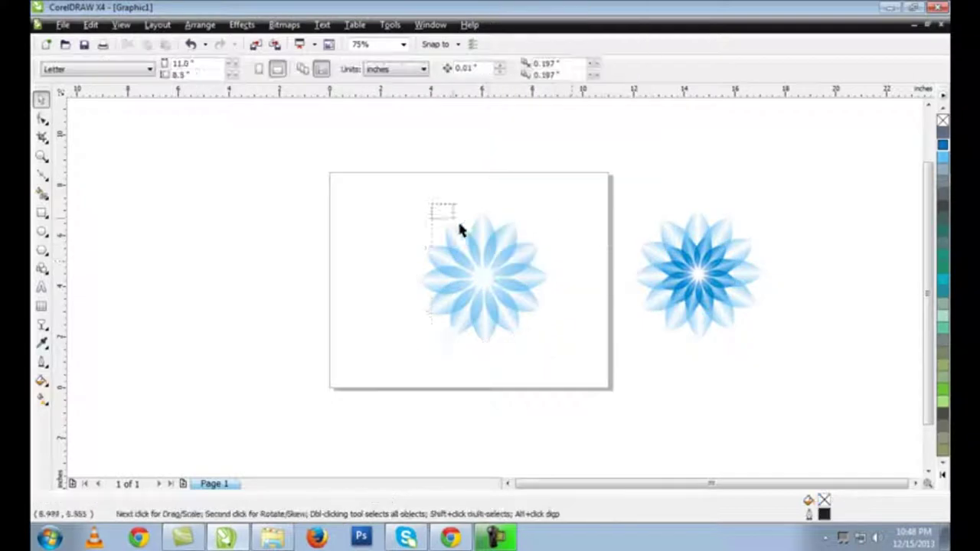
Ungroup the two-part petal and shift one half down beside the other to form an S-shaped petal.
scroll(489, 274, up, 2)
right_click(497, 274)
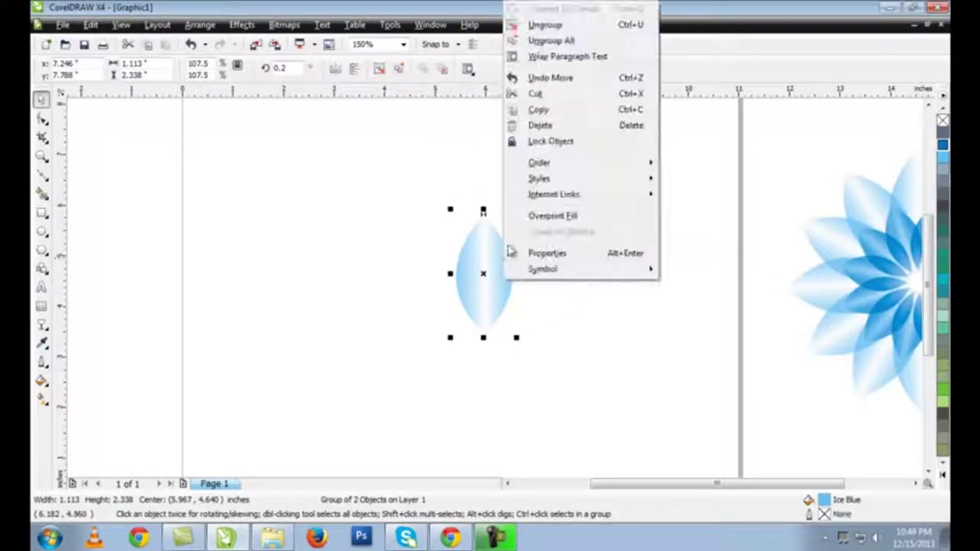
click(536, 23)
mouse_move(490, 306)
mouse_down()
mouse_move(500, 345)
mouse_move(484, 306)
mouse_up()
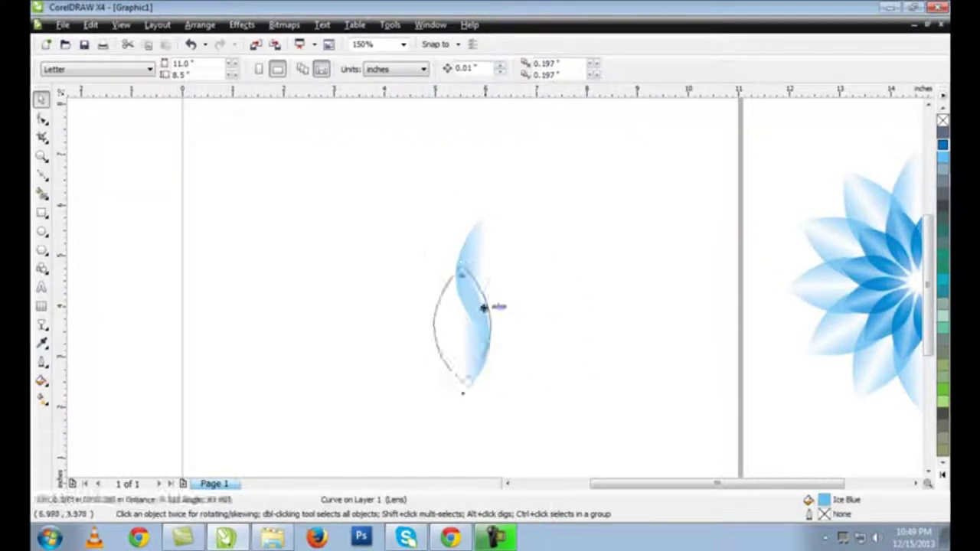
Group the S-shaped petal's halves and repeat rotated copies clockwise around its base to complete a full ring.
scroll(433, 237, down, 2)
right_click(464, 244)
click(463, 278)
drag(493, 190, 540, 207)
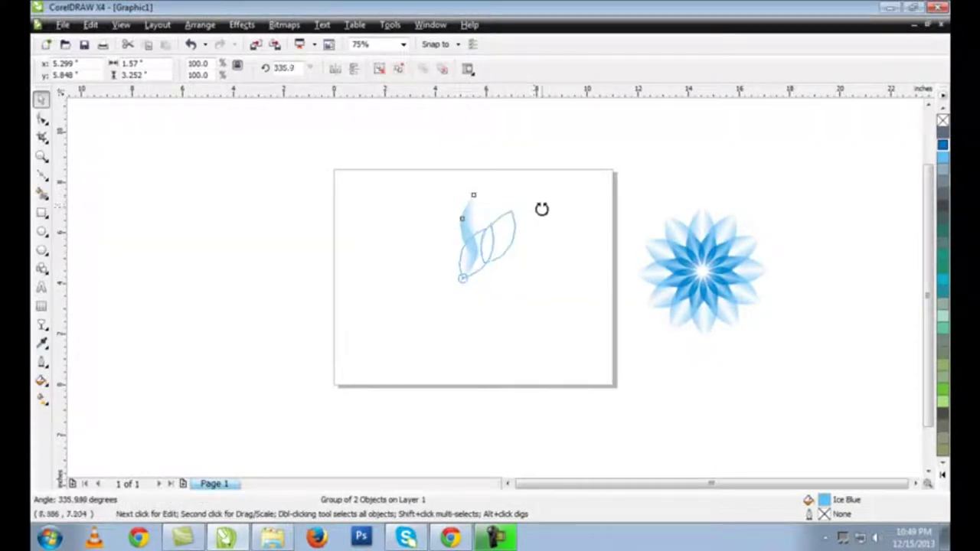
key(ctrl+r)
key(ctrl+r)
key(ctrl+r)
key(ctrl+r)
key(ctrl+r)
Add a copy of the swirl flower scaled to about 68% around the centre and rotate that copy.
right_click(494, 268)
click(529, 302)
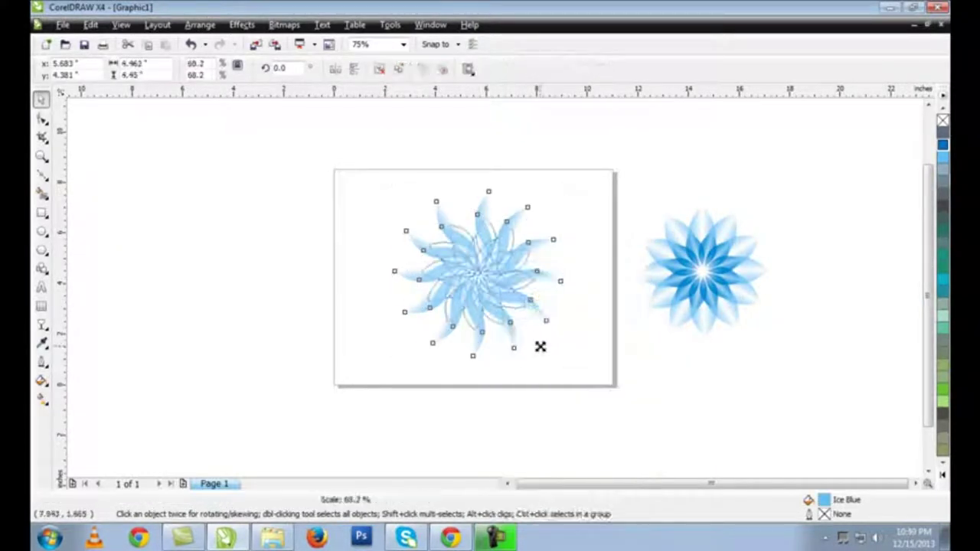
scroll(528, 318, up, 2)
click(490, 144)
drag(542, 125, 581, 186)
scroll(569, 313, down, 2)
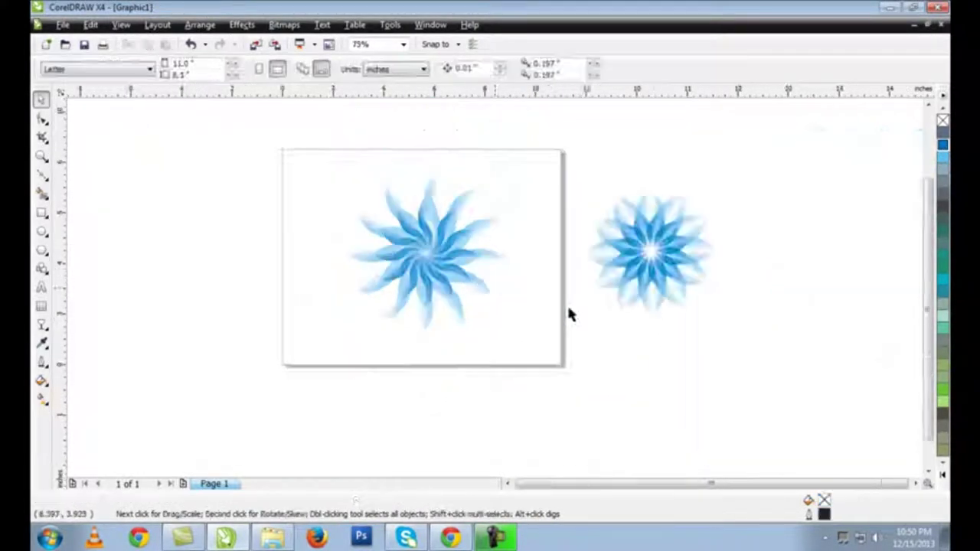
Move the finished swirl flower off the page's left side and delete all but one petal of the flower left on the page.
drag(322, 145, 542, 376)
drag(417, 258, 199, 253)
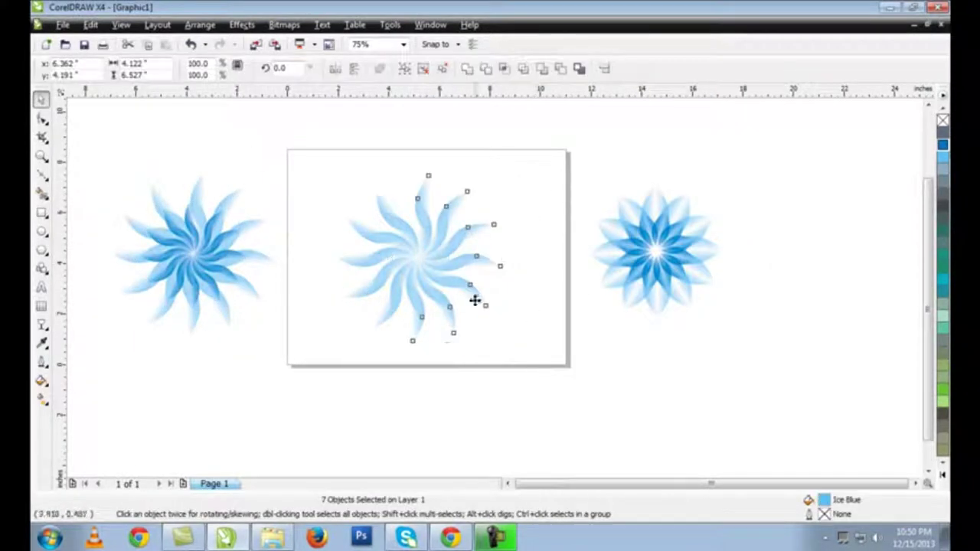
key(Delete)
key(ctrl+g)
Ungroup the remaining petal, rejoin its halves into a symmetrical leaf shape and group them.
right_click(420, 210)
click(461, 229)
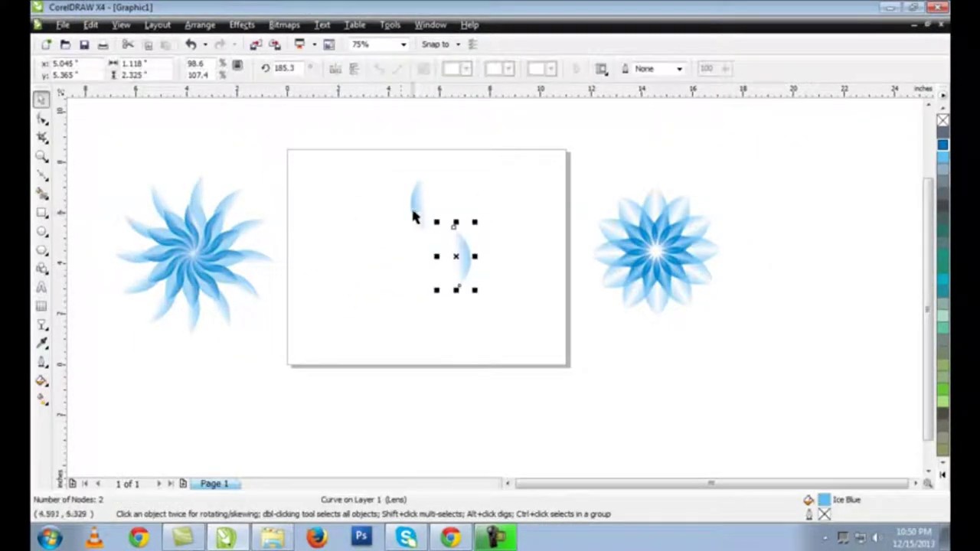
scroll(507, 284, up, 2)
shift+click(491, 292)
key(ctrl+g)
scroll(535, 276, down, 2)
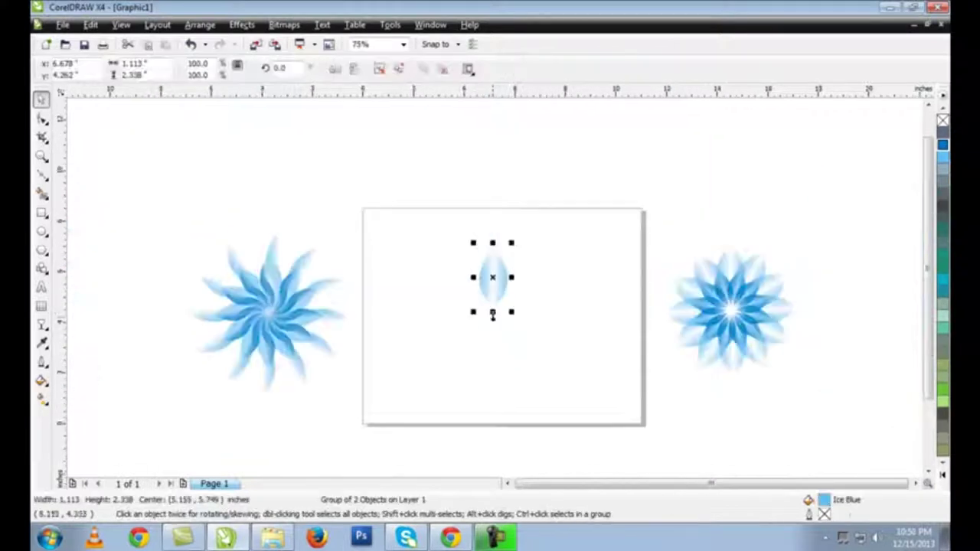
Place the leaf petal's rotation centre at its base and repeat rotated copies clockwise to form a half fan.
scroll(497, 304, up, 2)
click(488, 253)
drag(487, 252, 488, 339)
drag(521, 160, 619, 181)
key(ctrl+r)
key(ctrl+r)
key(ctrl+r)
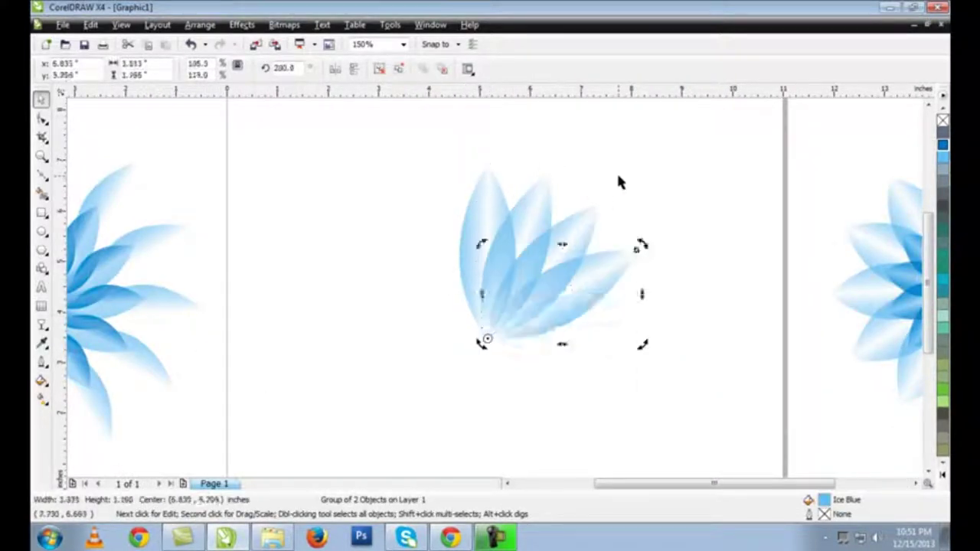
Group the half fan and mirror a duplicate to the left to complete a lotus shape.
drag(429, 146, 717, 442)
key(ctrl+g)
key(plus)
drag(581, 344, 387, 341)
scroll(562, 364, down, 2)
drag(357, 219, 605, 373)
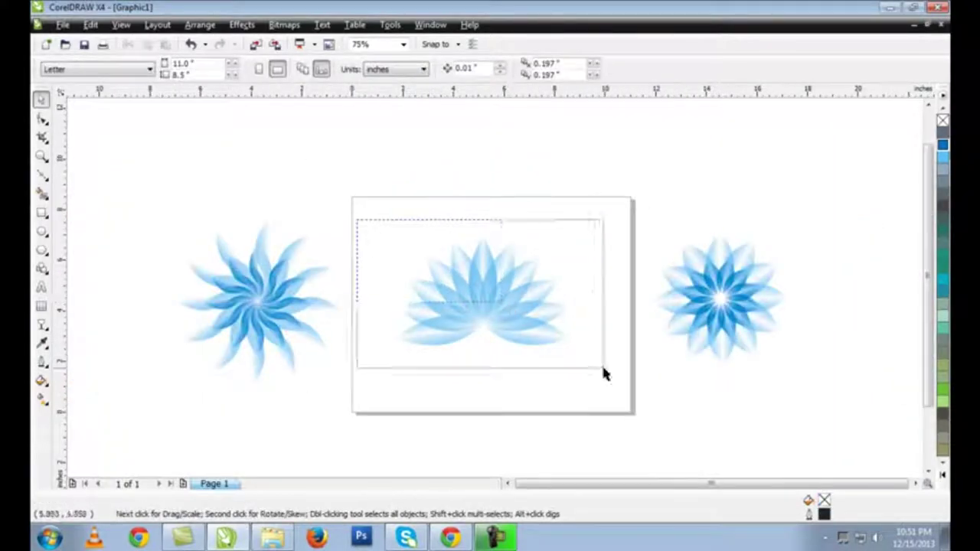
scroll(606, 372, up, 2)
click(536, 321)
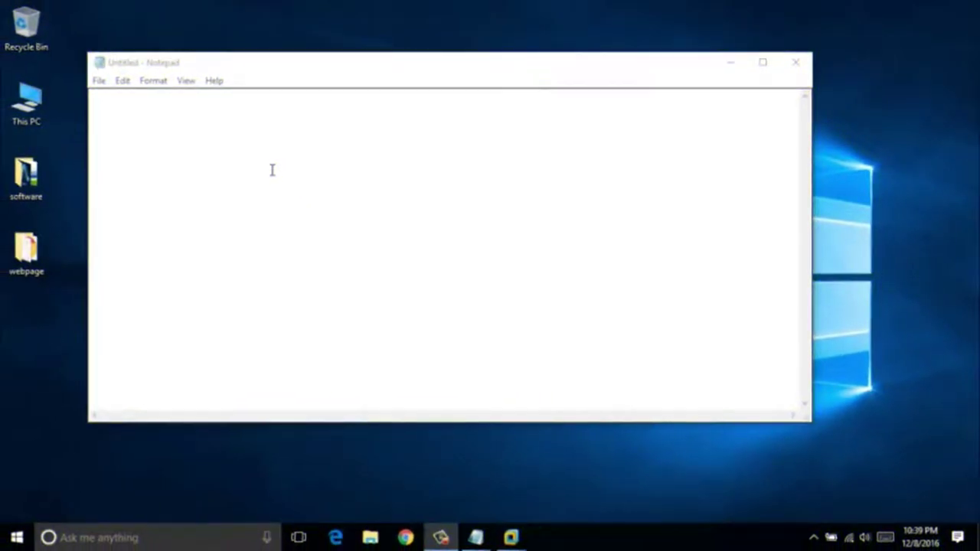
Write "Hello viewer after a long time i uploaded the video" in the empty Notepad document.
text(Hello)
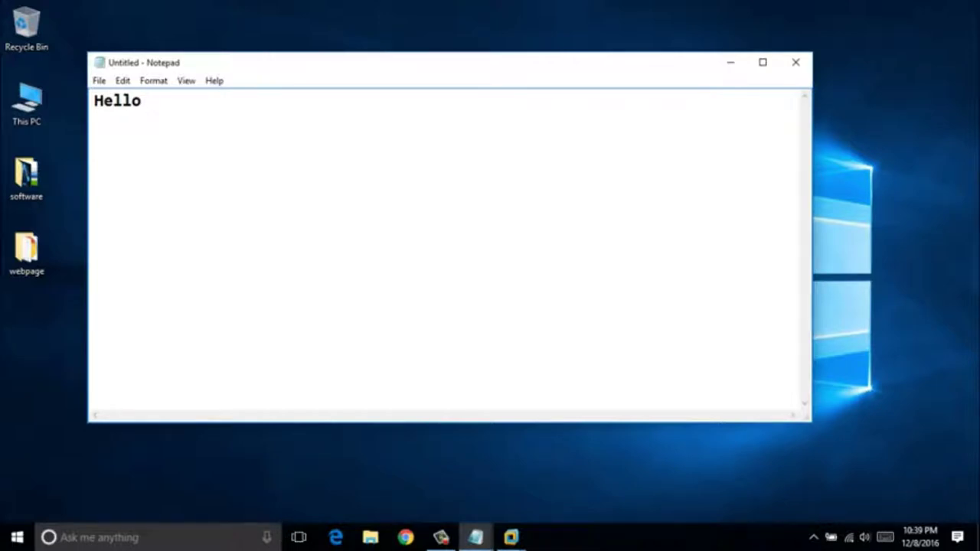
text( viewer)
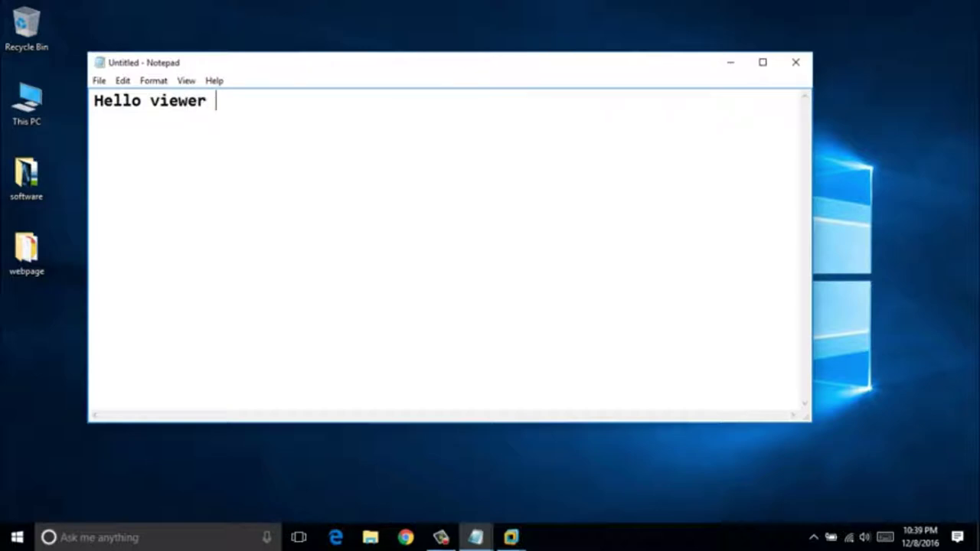
text( after a long )
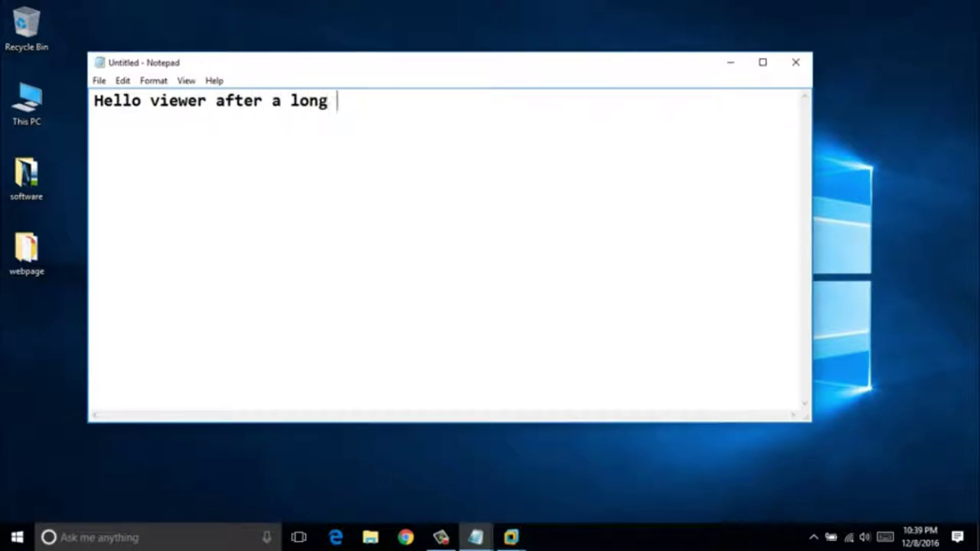
text(time )
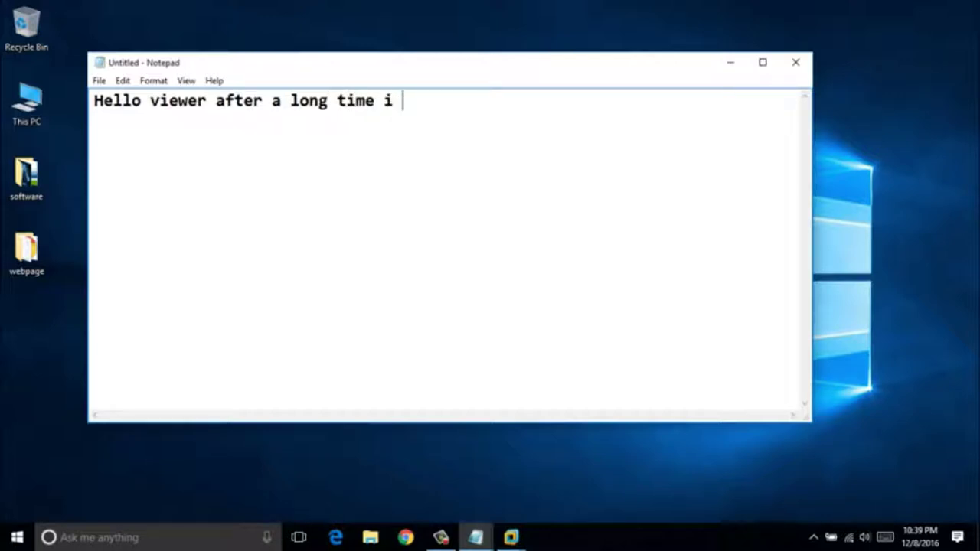
text(i uploaded a)
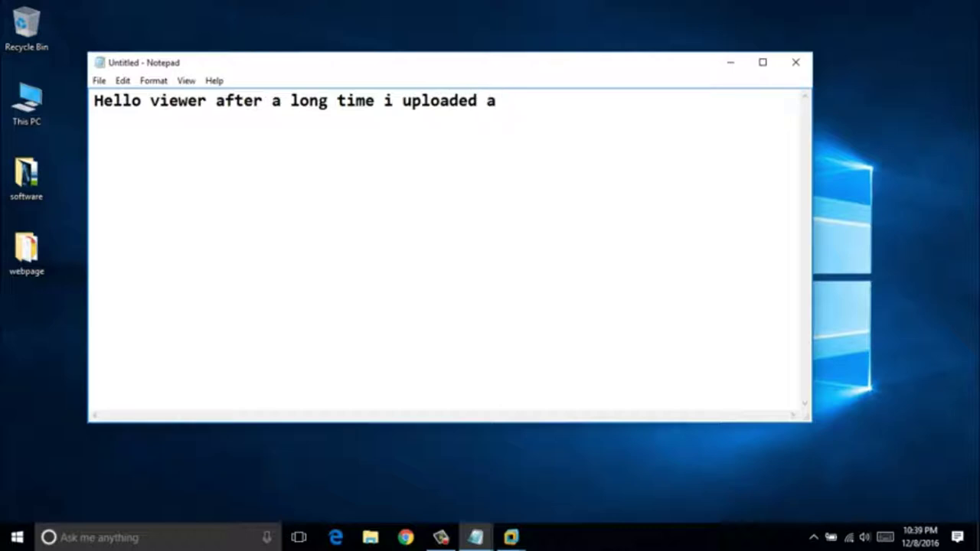
key(BackSpace)
text(the video)
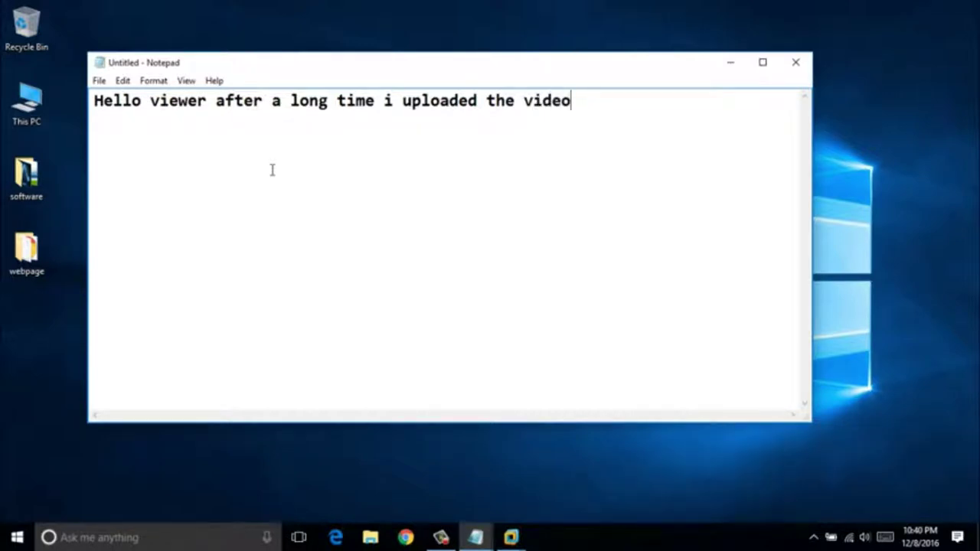
Replace the text with "Today i am going to show you how to download corel draw x8 with keygen and how to activate it".
key(ctrl+a)
text(Tod)
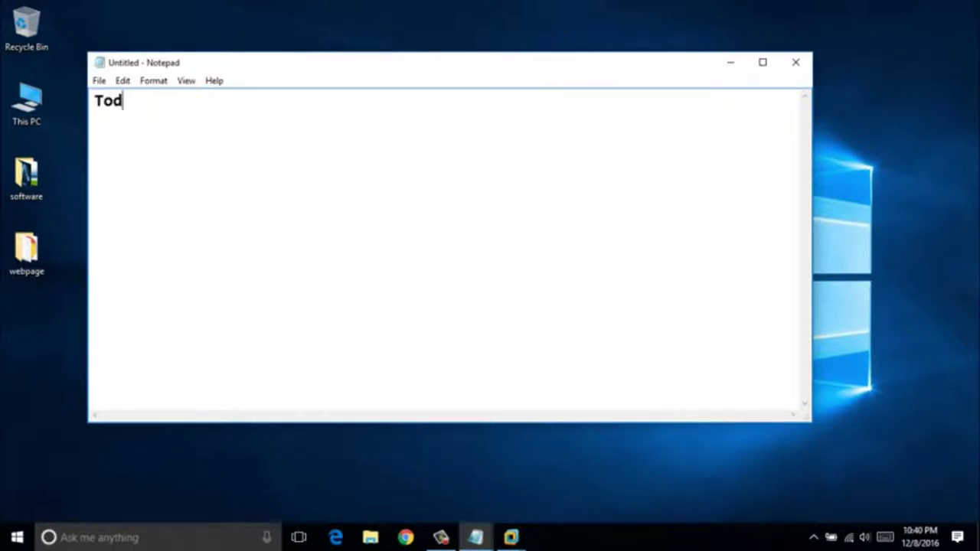
text(ay i am g)
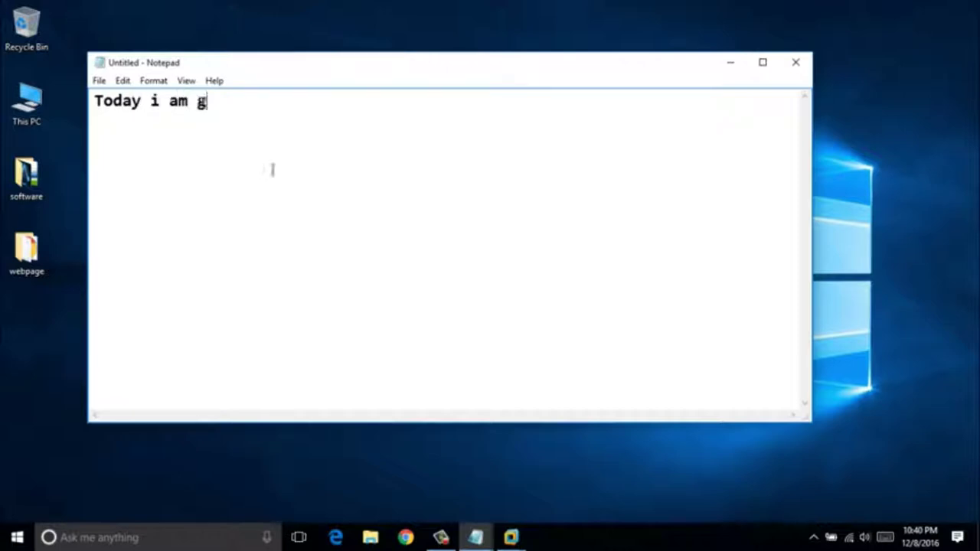
text(oing to show )
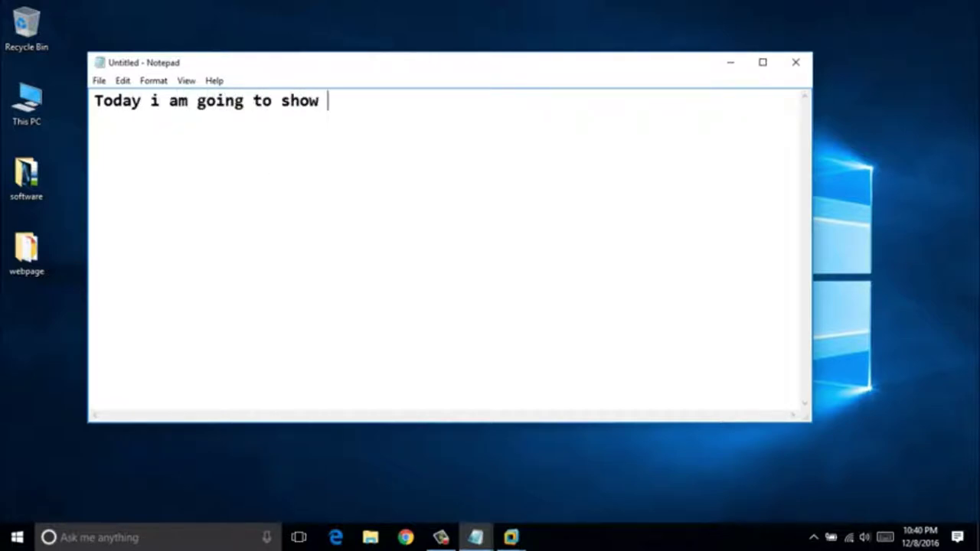
text(you how )
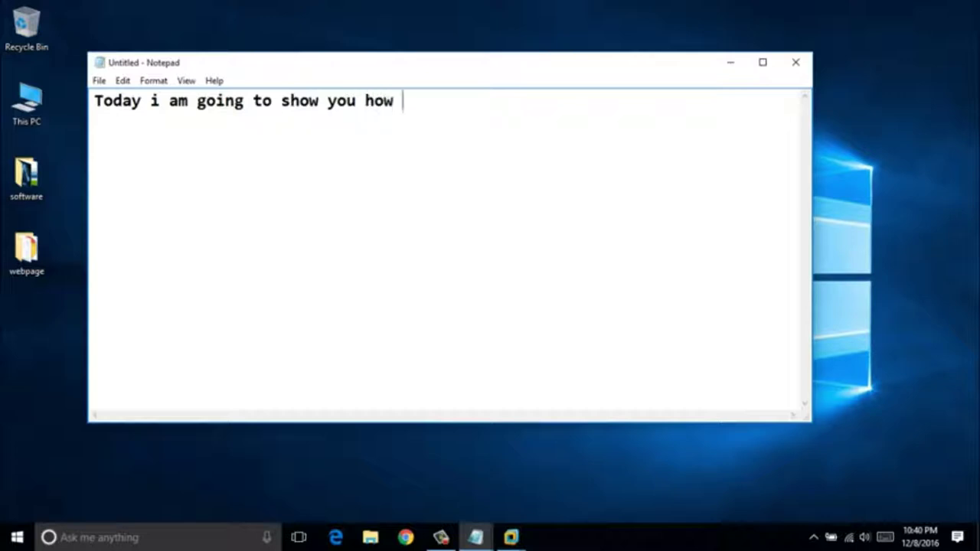
text(to download )
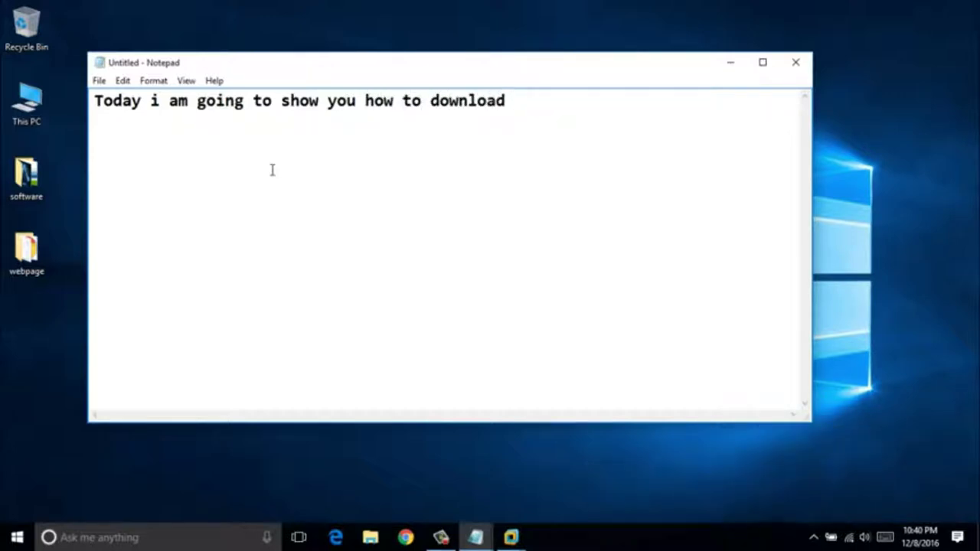
text(corel draw)
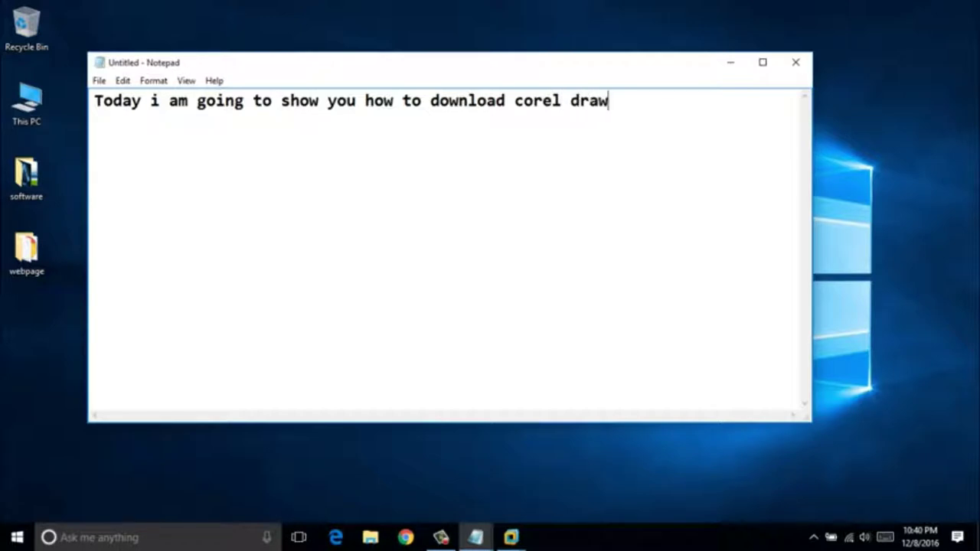
text( x8 full)
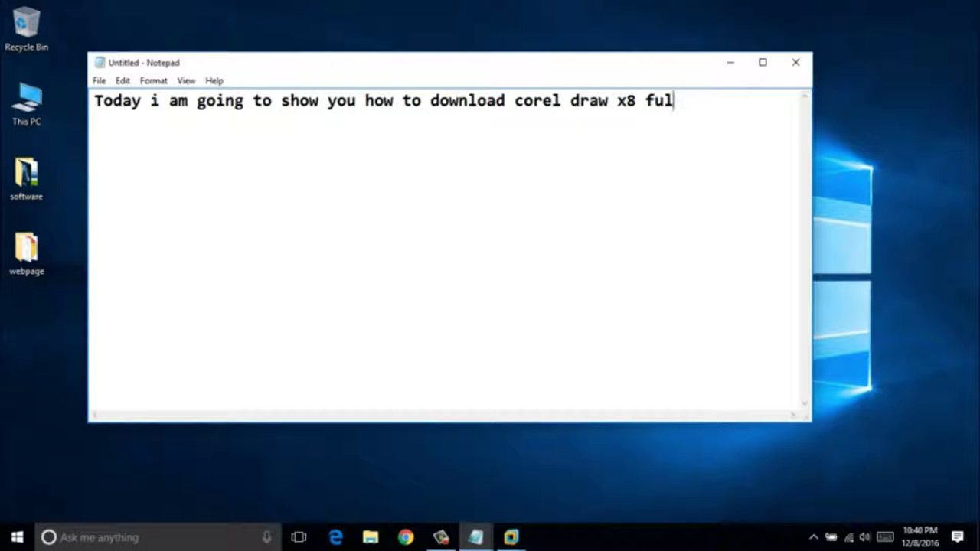
key(BackSpace)
key(BackSpace)
key(BackSpace)
text(with )
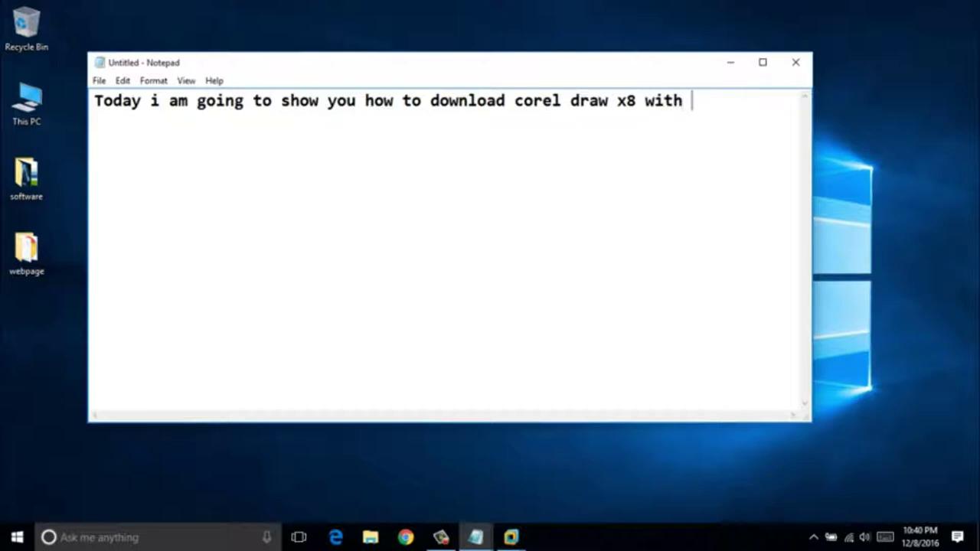
text(keygen an)
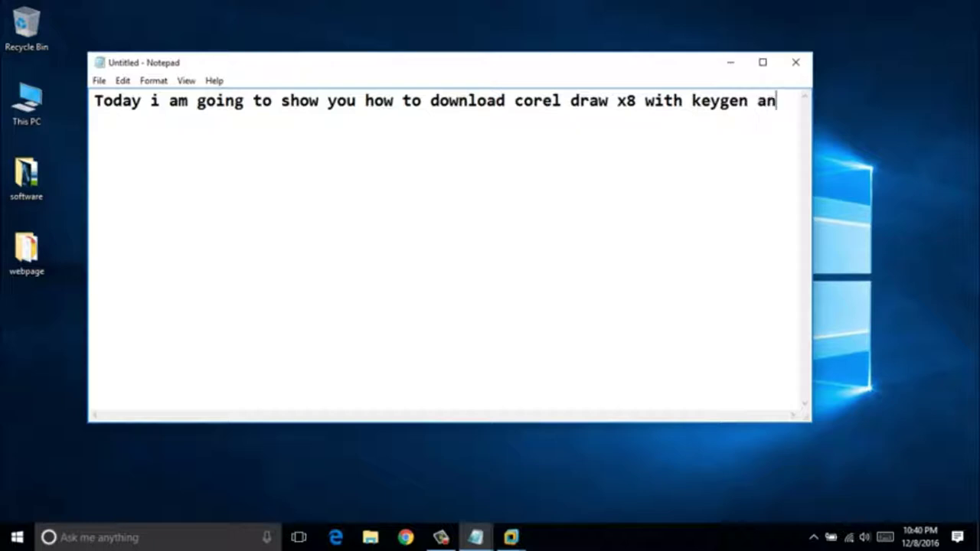
text(d how to act)
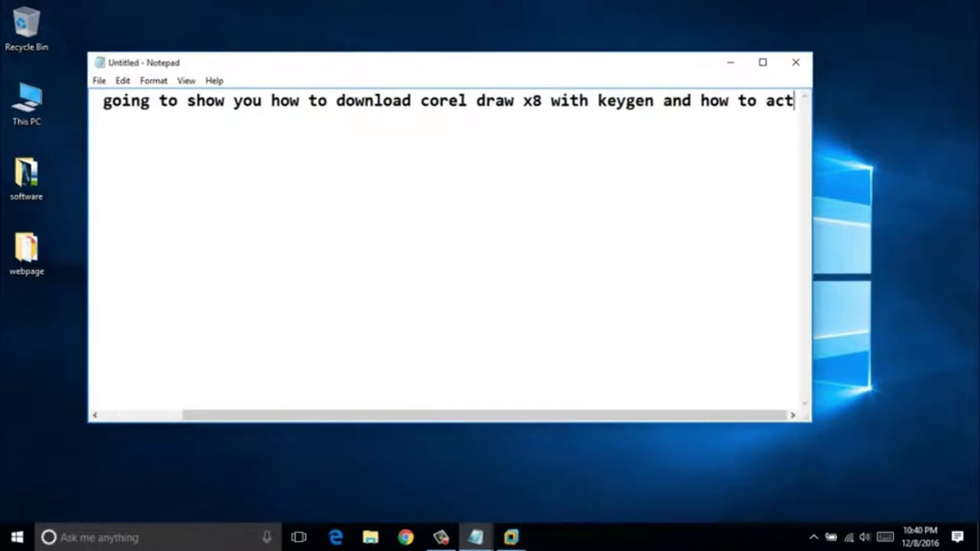
text(ivate it)
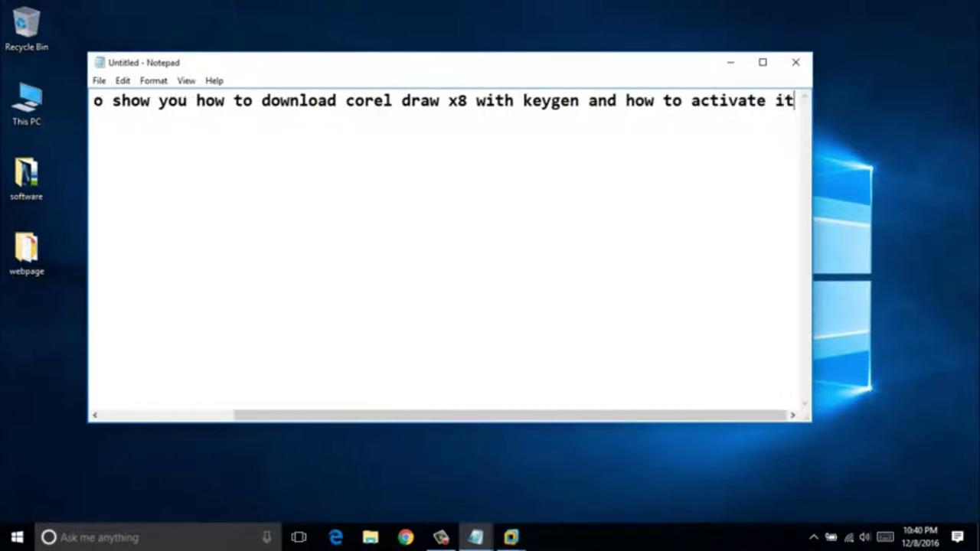
Replace the text with "follow me" and clear the document.
key(ctrl+a)
key(BackSpace)
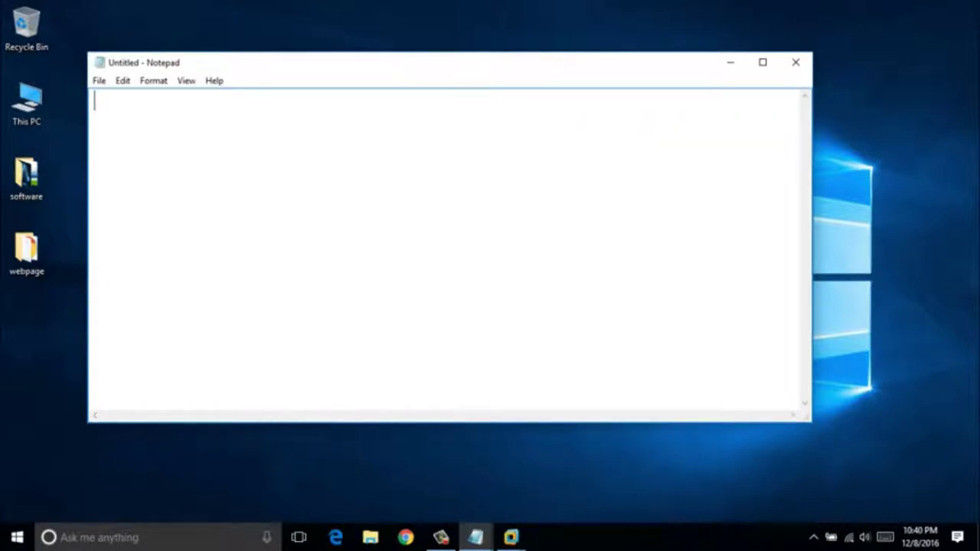
text(folloo==)
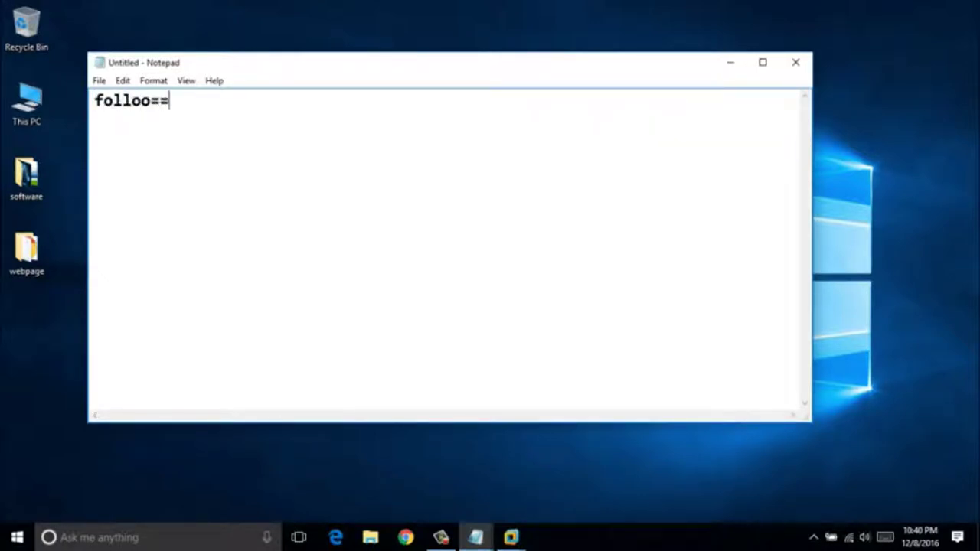
key(BackSpace)
key(BackSpace)
key(BackSpace)
text(ow me)
key(ctrl+a)
key(BackSpace)
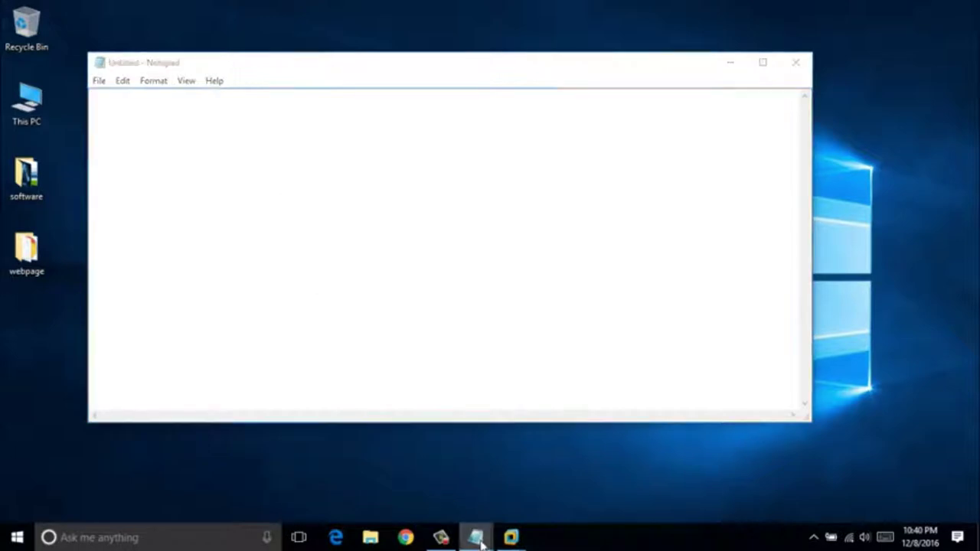
Switch to the Notepad document holding the torrent link and write "first go to this torrent link" below the address.
mouse_move(475, 536)
click(393, 476)
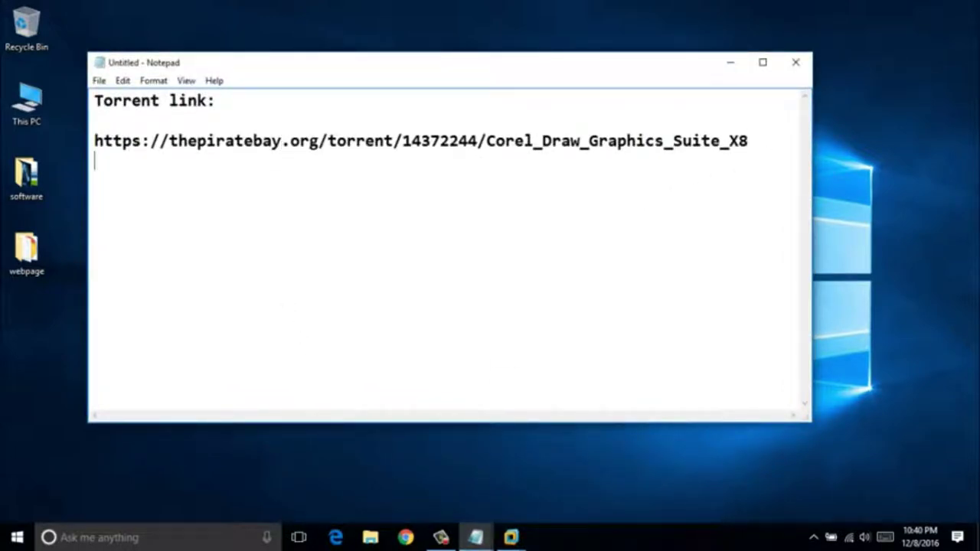
text(first)
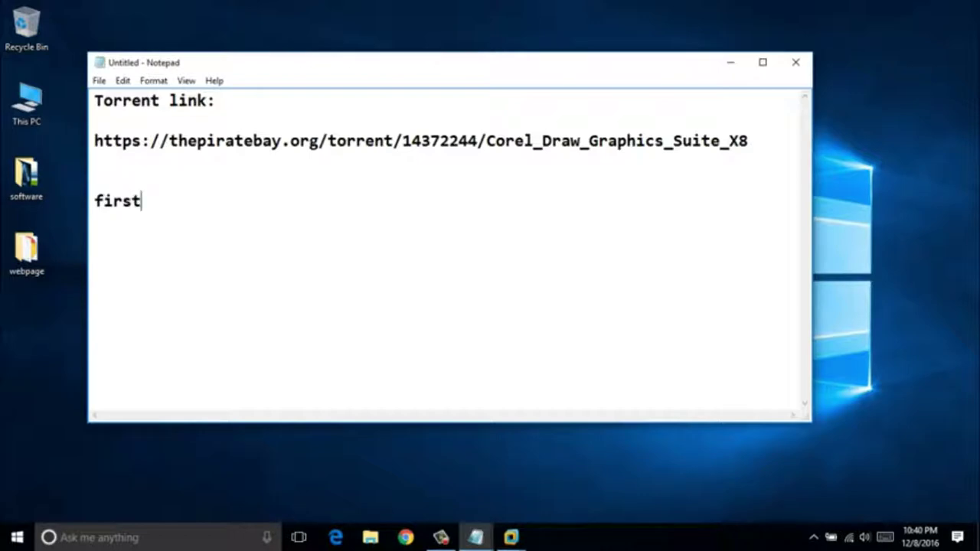
text( go to this)
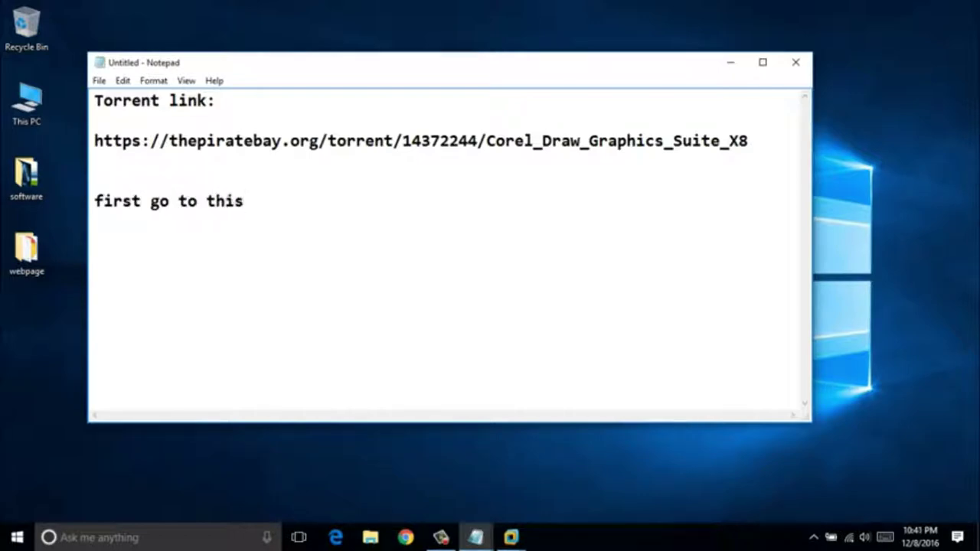
text( li)
key(BackSpace)
key(BackSpace)
text(torrent)
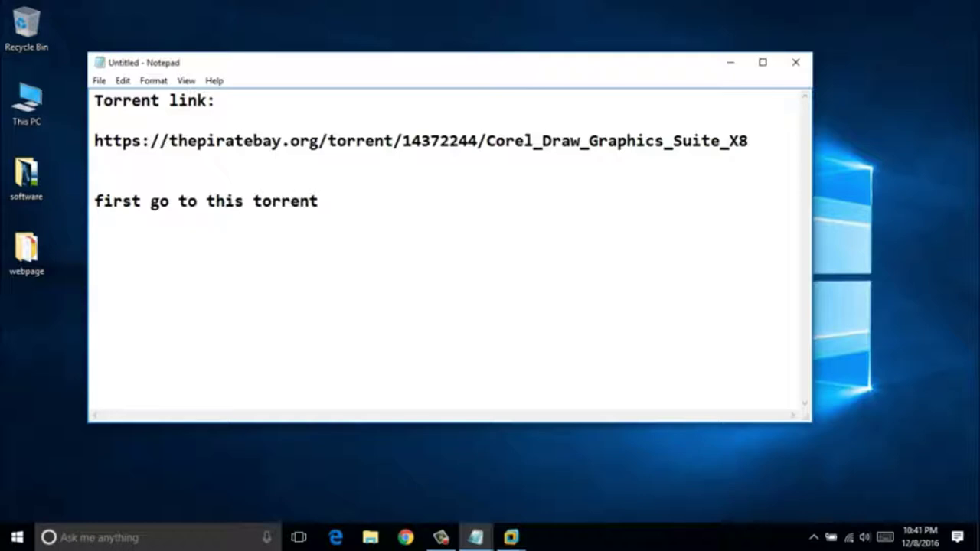
text( link)
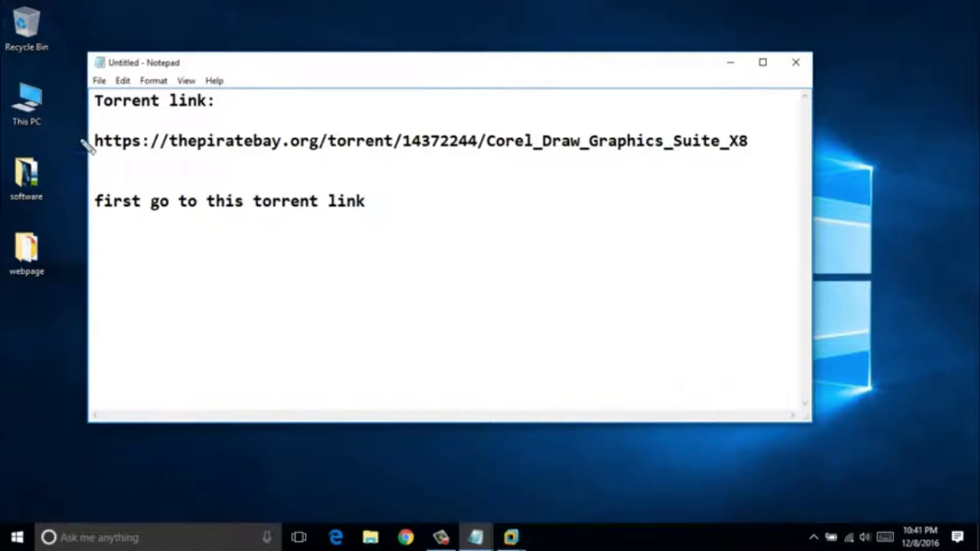
mouse_move(93, 131)
mouse_down()
mouse_move(194, 158)
mouse_move(602, 181)
mouse_move(754, 154)
mouse_up()
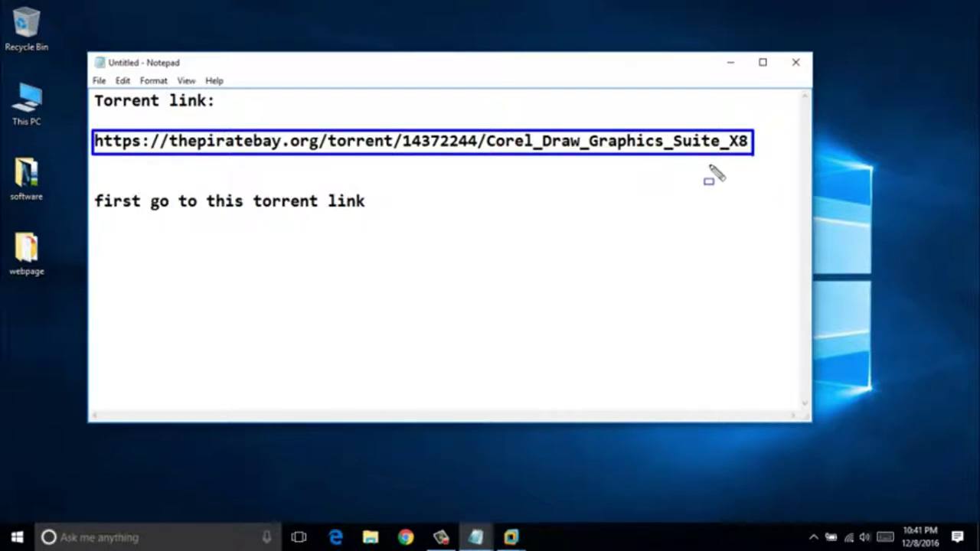
key(Escape)
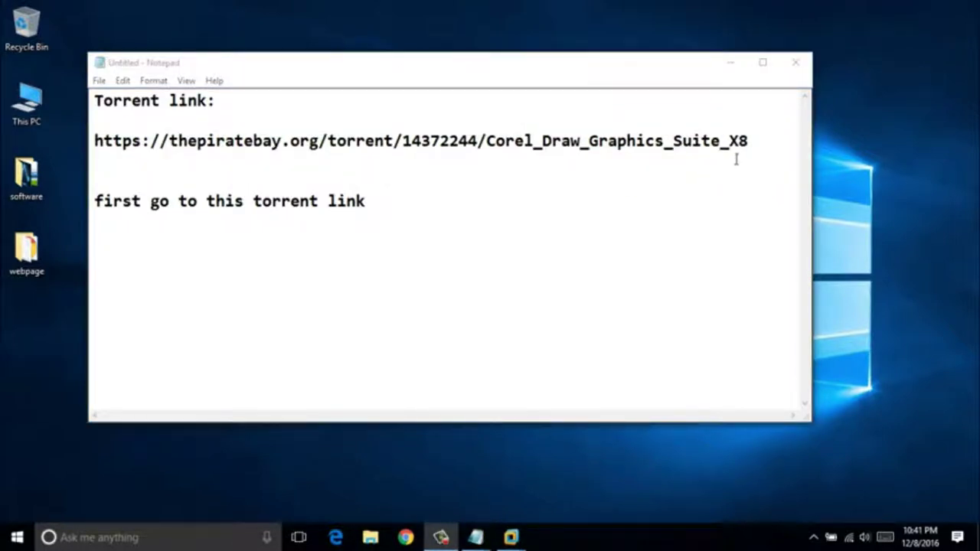
click(744, 157)
key(ctrl+shift+1)
click(743, 161)
key(ctrl+shift+1)
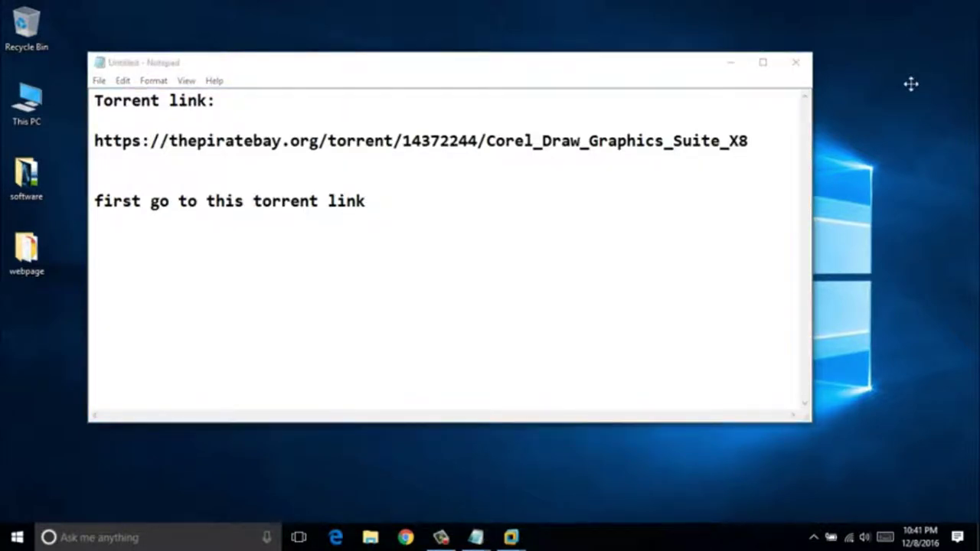
Copy the torrent address from the Notepad document.
drag(754, 149, 88, 142)
right_click(123, 142)
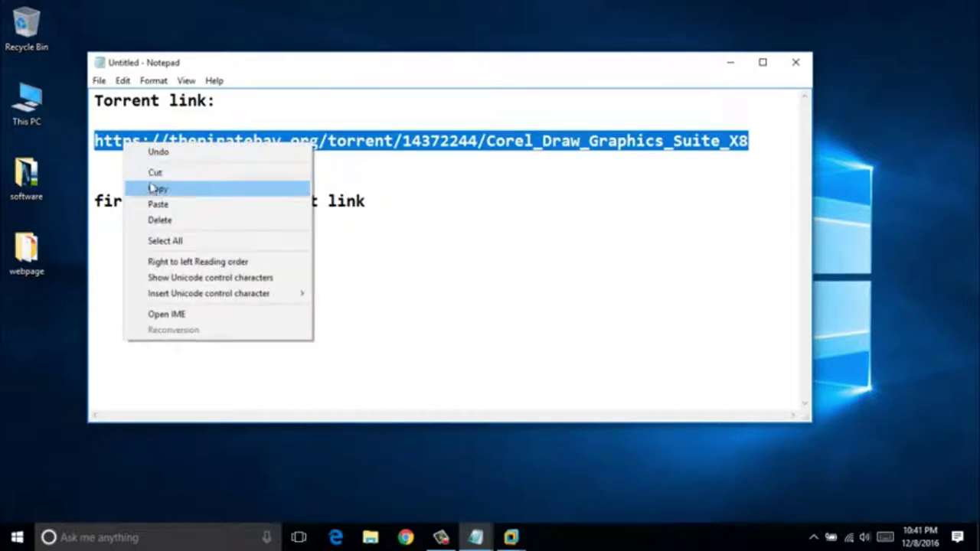
click(153, 189)
Replace the sentence below the torrent address with "you can find this link in description".
drag(367, 203, 58, 201)
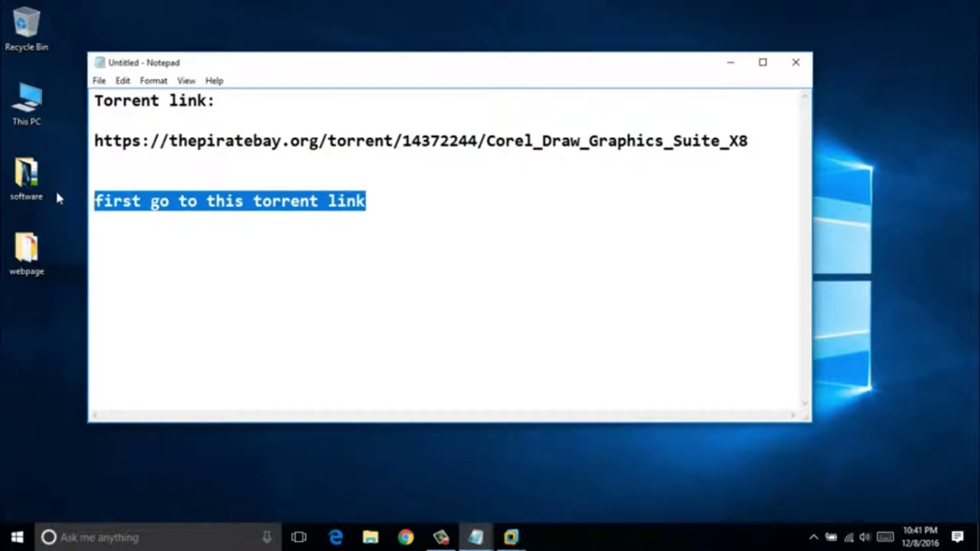
text(you can finf)
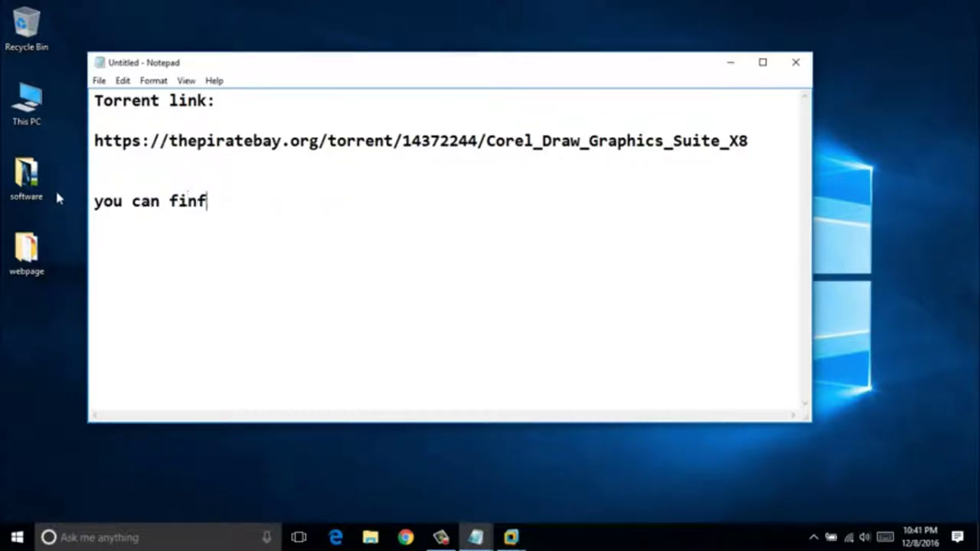
key(BackSpace)
text(d this link )
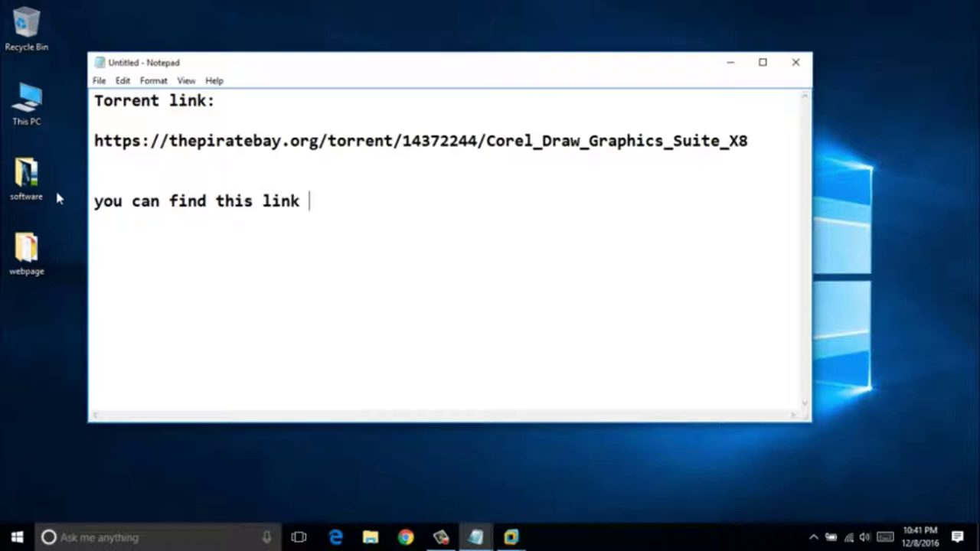
text(in de)
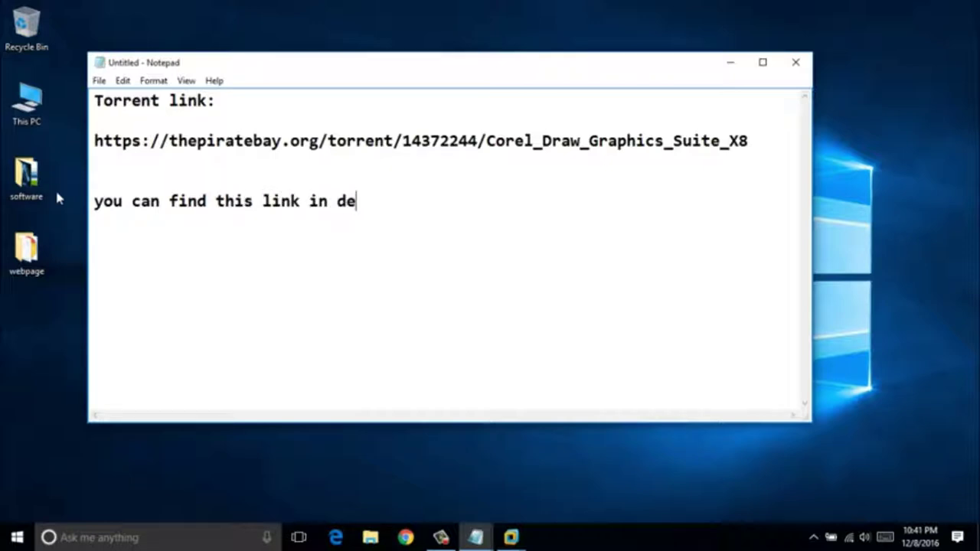
text(scription)
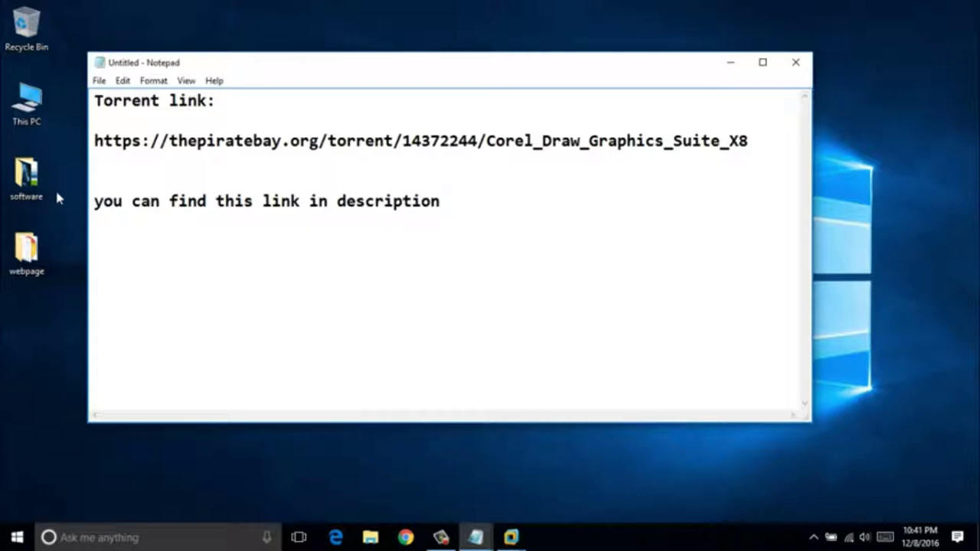
Delete the whole sentence below the torrent address.
key(ctrl+shift+Left)
key(ctrl+shift+Left)
key(ctrl+shift+Left)
key(ctrl+shift+Left)
key(ctrl+shift+Left)
key(ctrl+shift+Left)
key(ctrl+shift+Left)
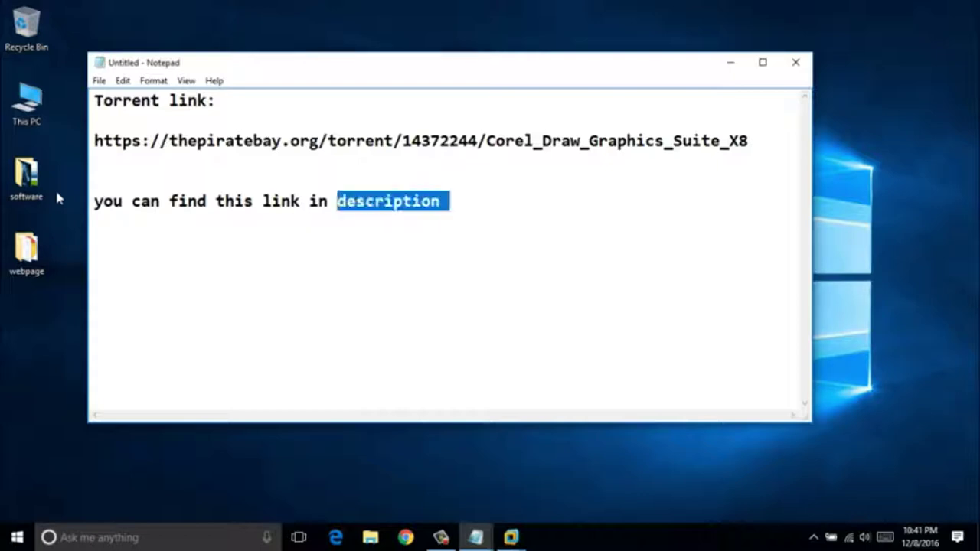
key(BackSpace)
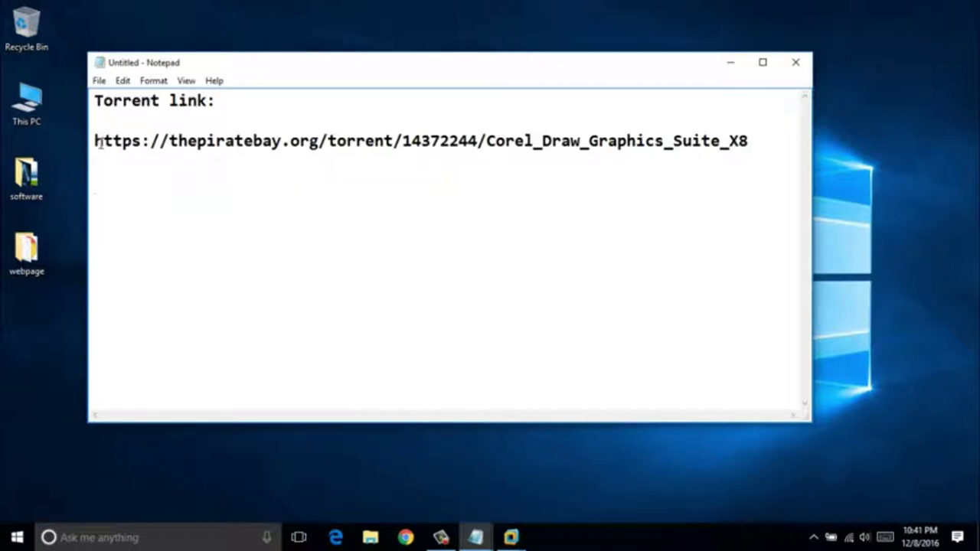
Copy the Corel_Draw_Graphics_Suite_X8 torrent address from Notepad and load its page in Chrome.
drag(95, 144, 623, 157)
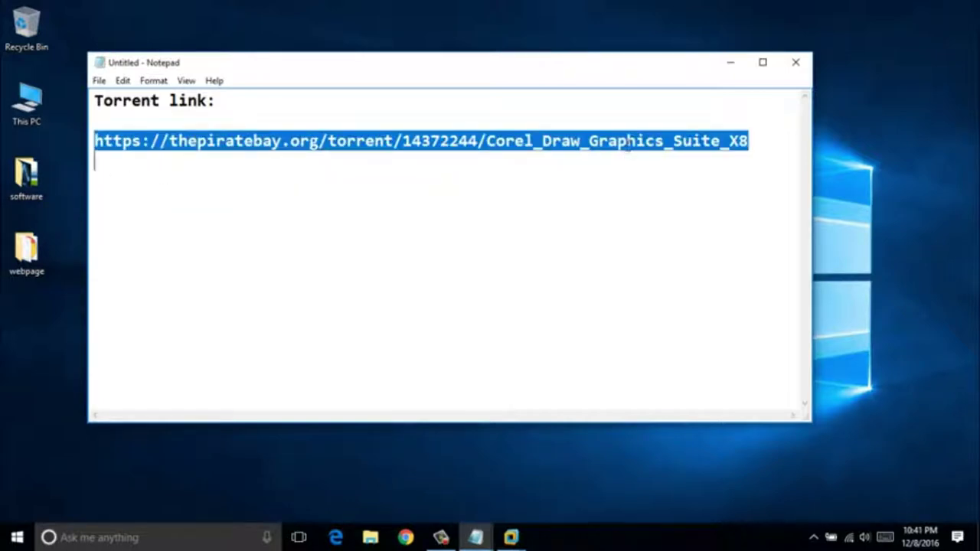
right_click(626, 144)
click(650, 191)
click(406, 537)
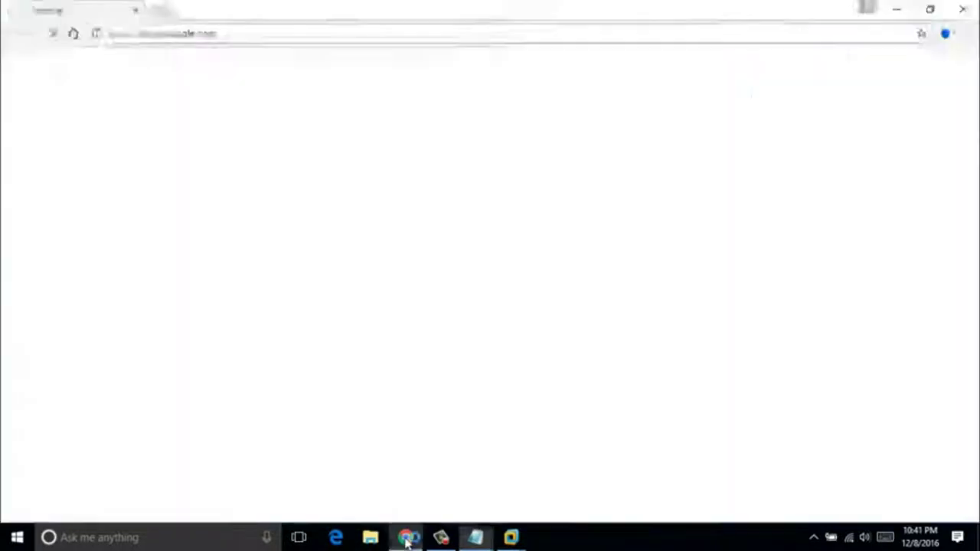
right_click(210, 35)
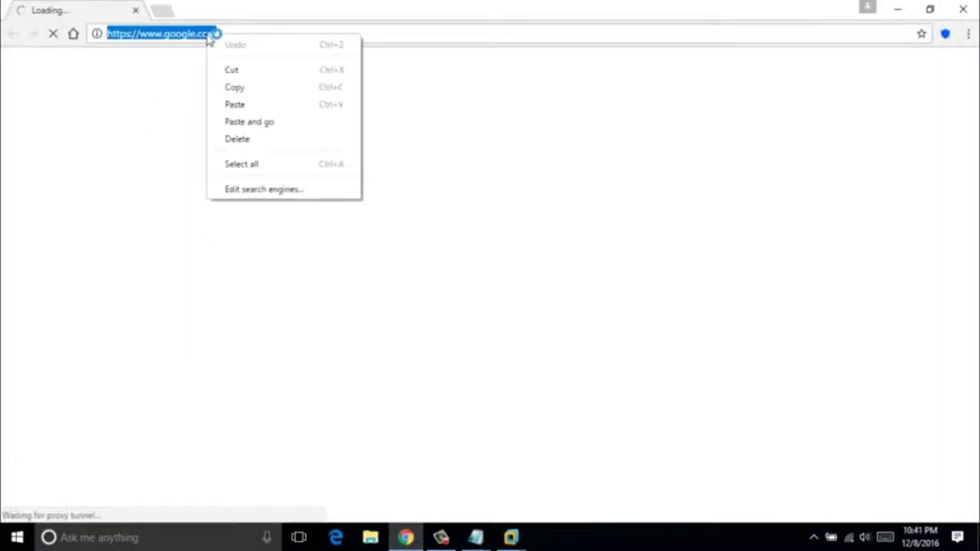
click(245, 104)
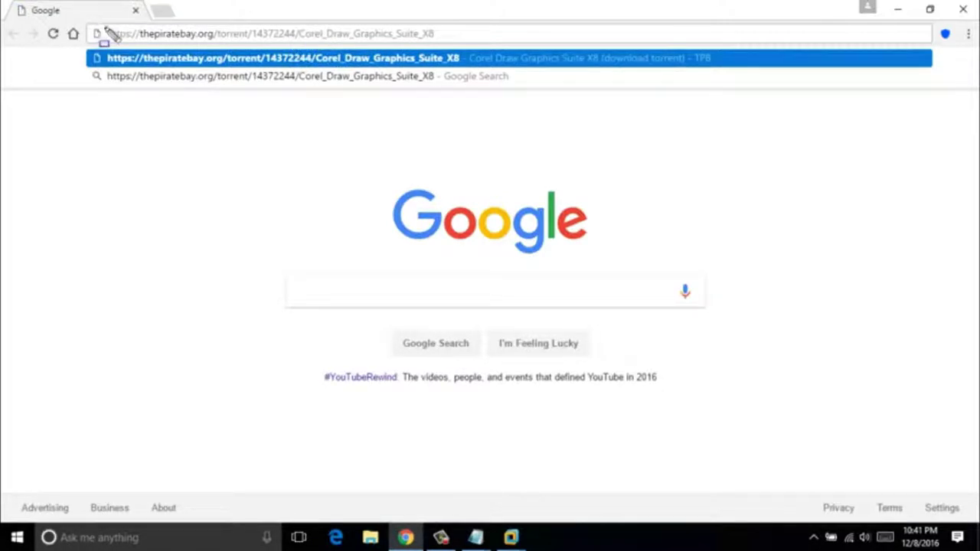
mouse_move(105, 29)
mouse_down()
mouse_move(265, 65)
mouse_move(431, 62)
mouse_move(452, 47)
mouse_up()
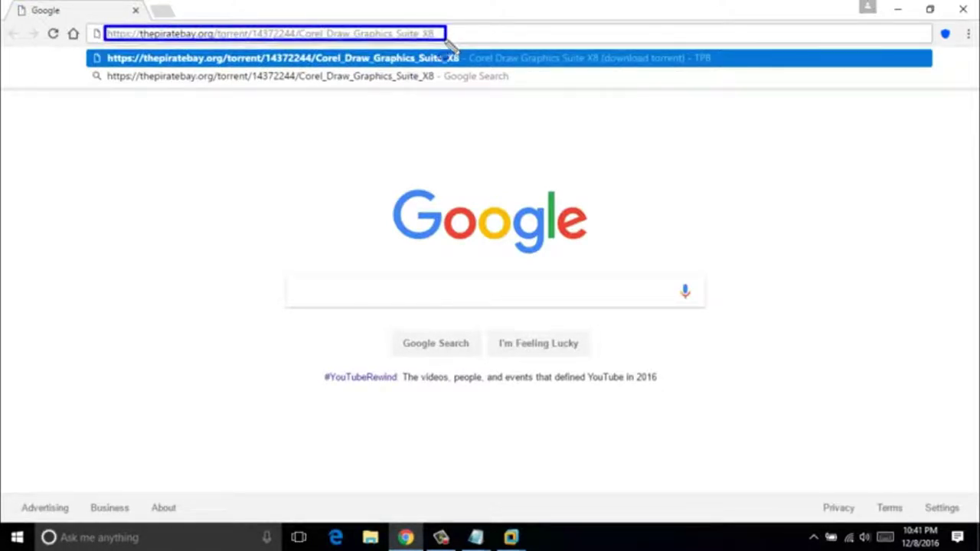
click(397, 67)
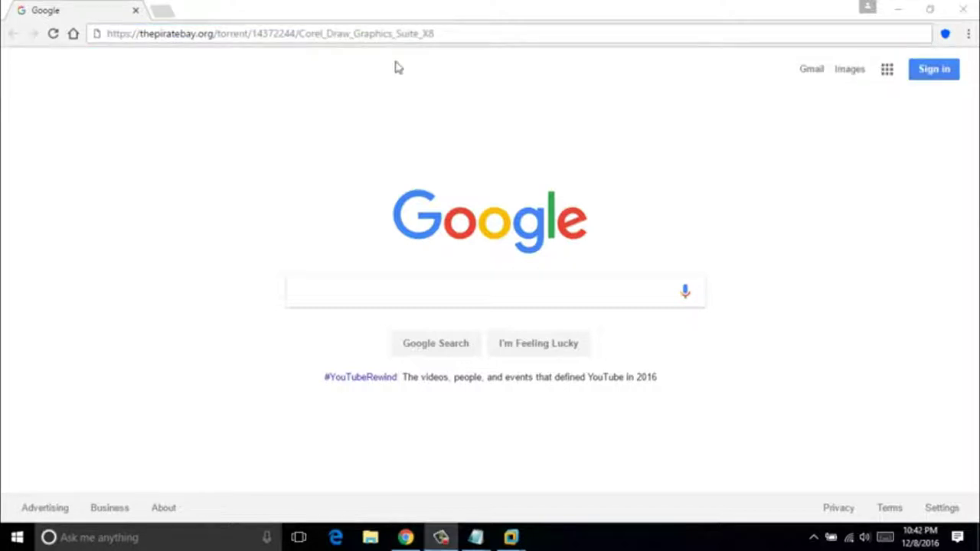
click(430, 33)
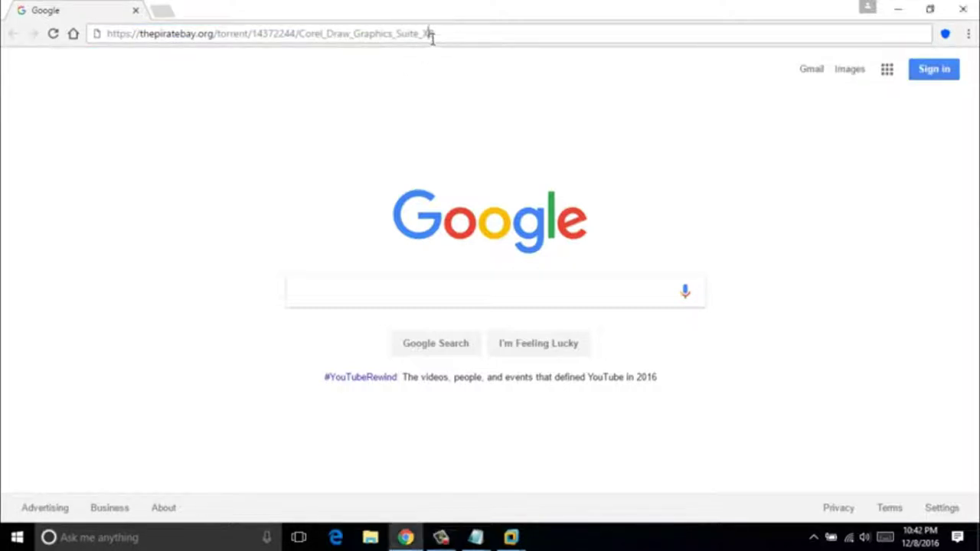
key(Return)
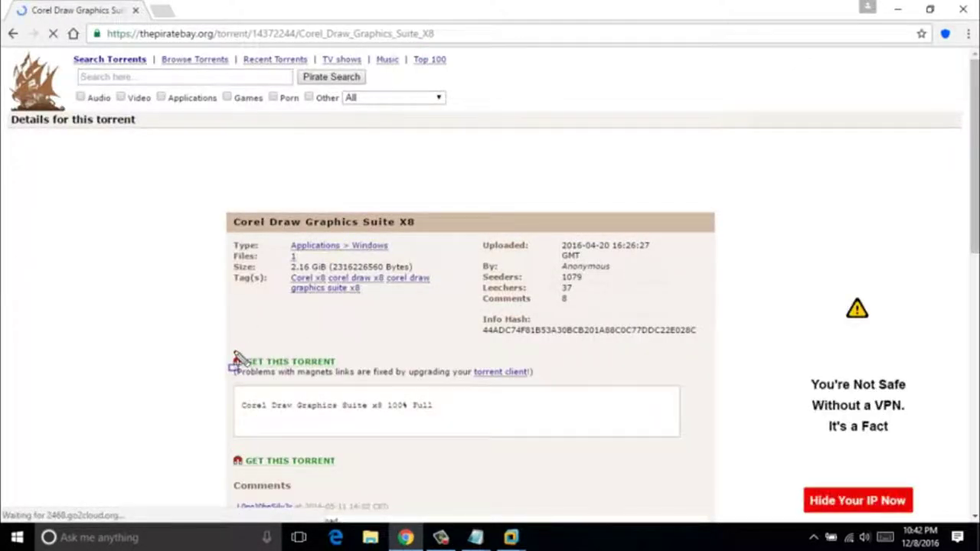
mouse_move(234, 351)
mouse_down()
mouse_move(307, 374)
mouse_move(346, 373)
mouse_up()
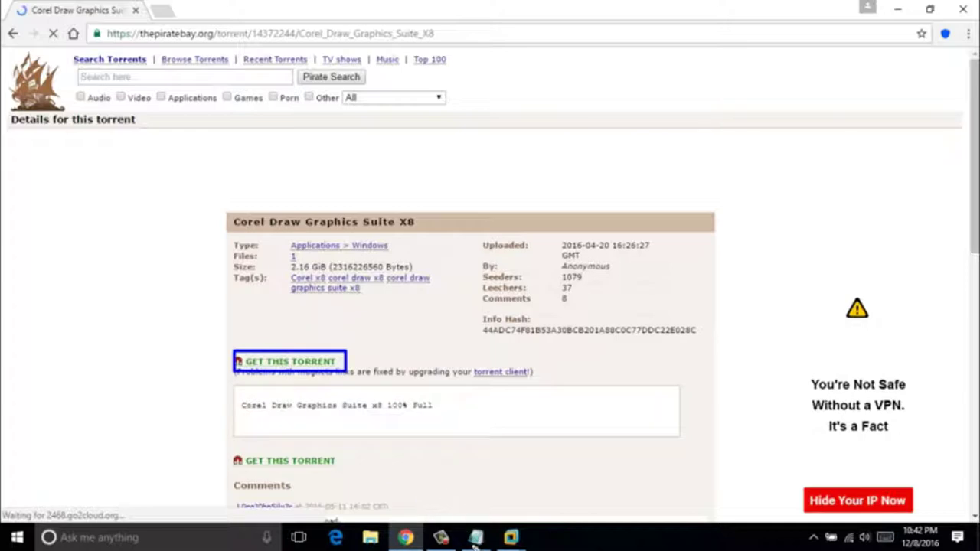
Switch to the empty Notepad document and write "download the torrent file and download it".
mouse_move(475, 538)
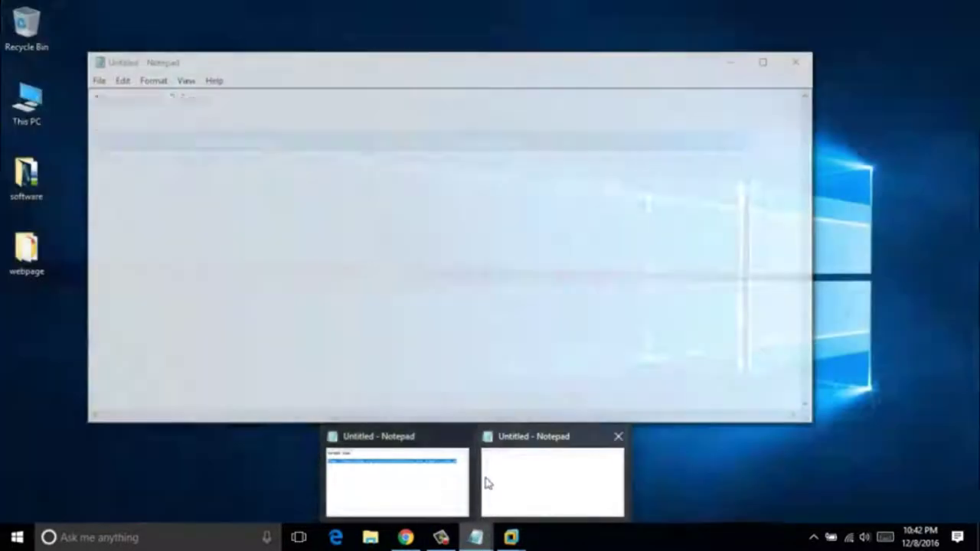
click(433, 485)
text(download )
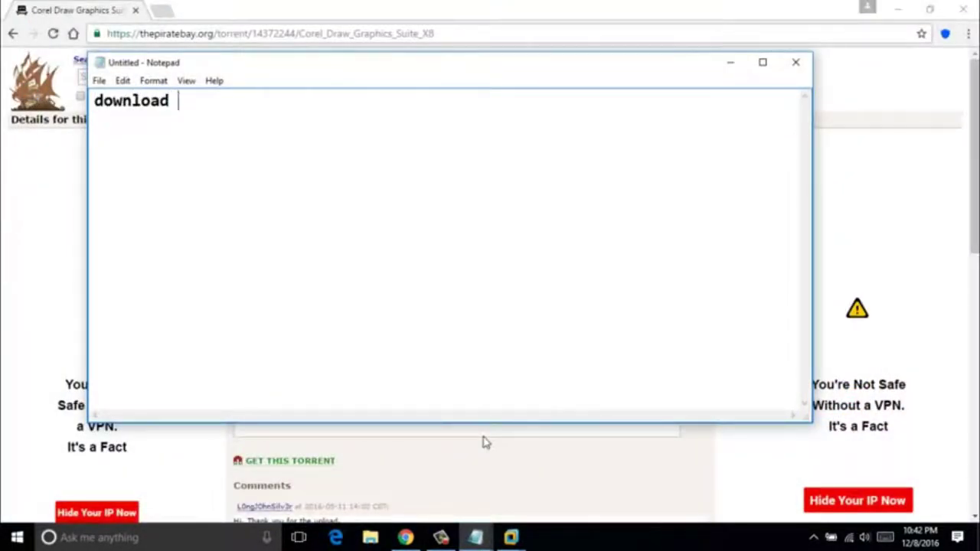
text(the )
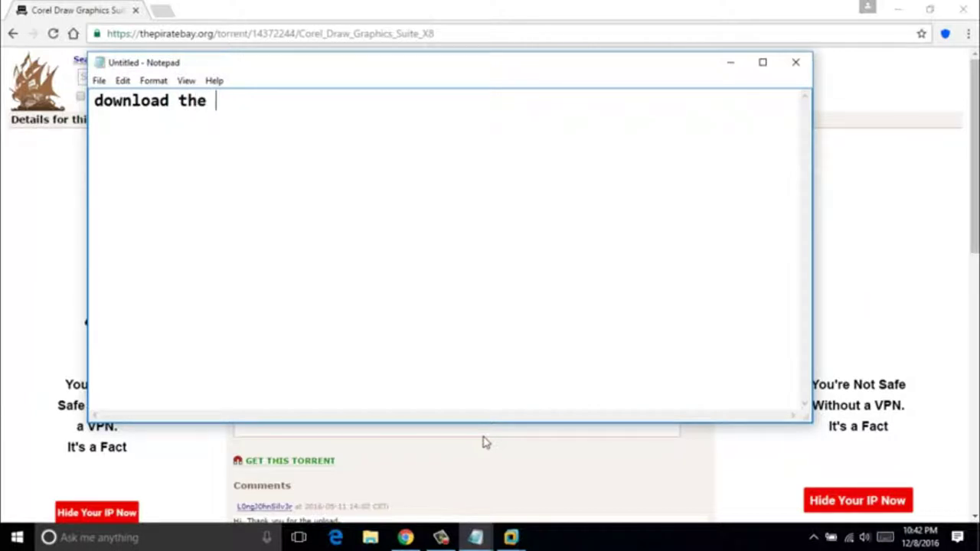
text(torrent fil)
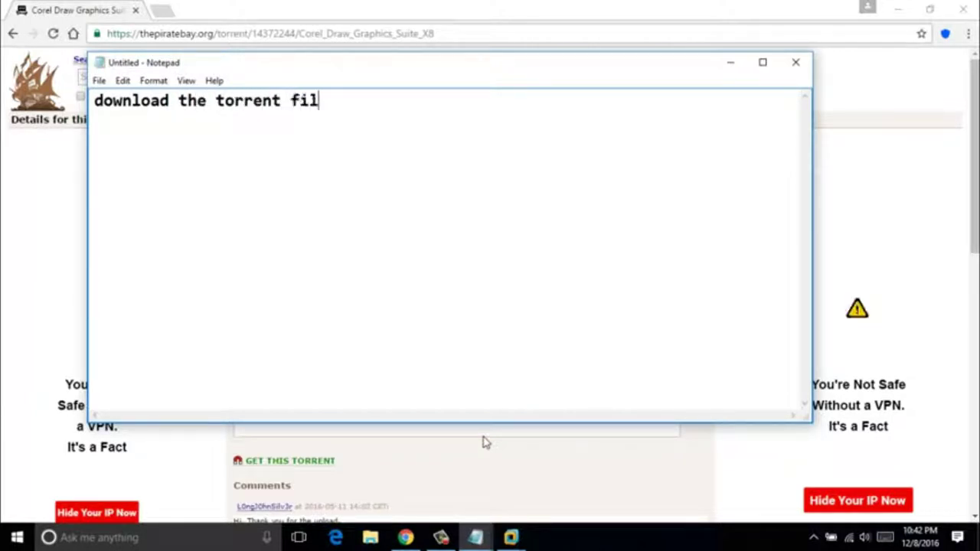
text(e and )
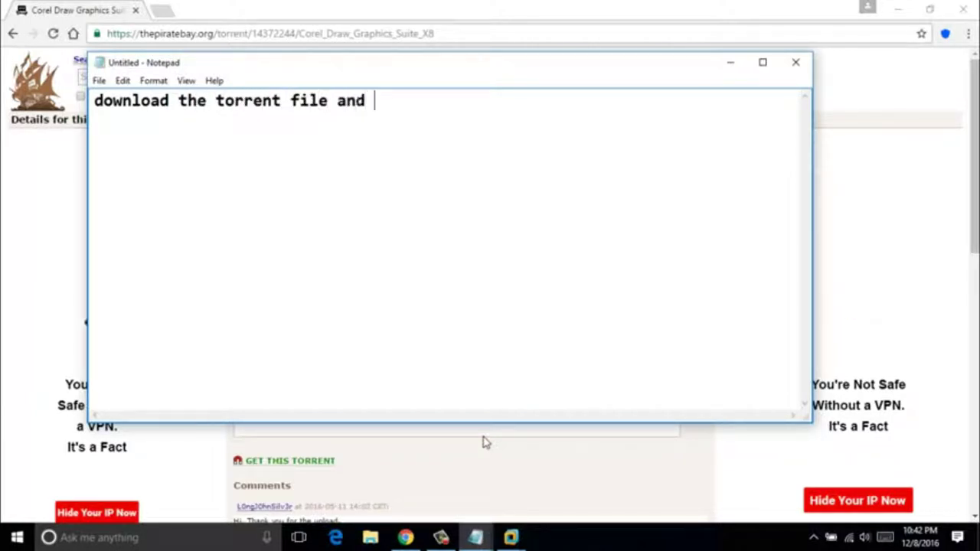
text(download it)
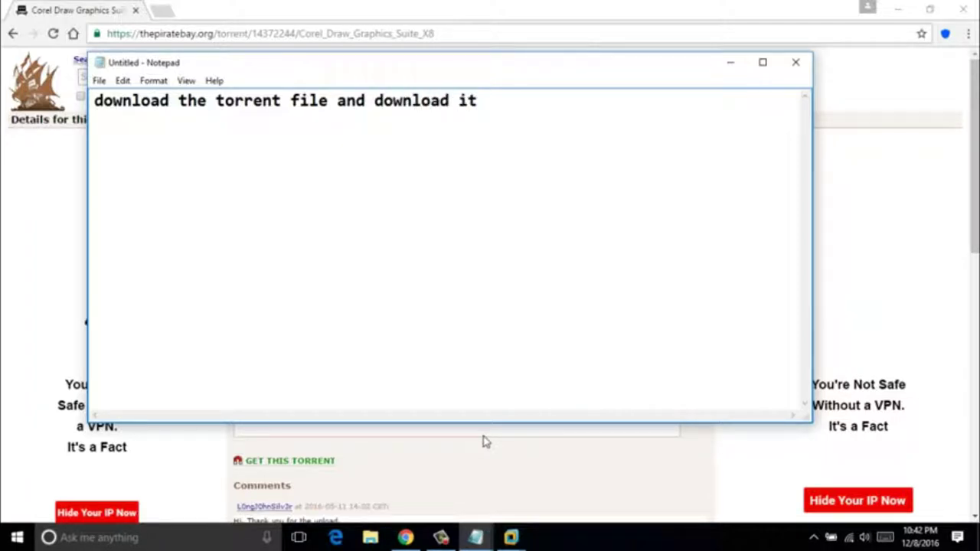
Replace the whole text with "i already download it".
key(ctrl+a)
text(i)
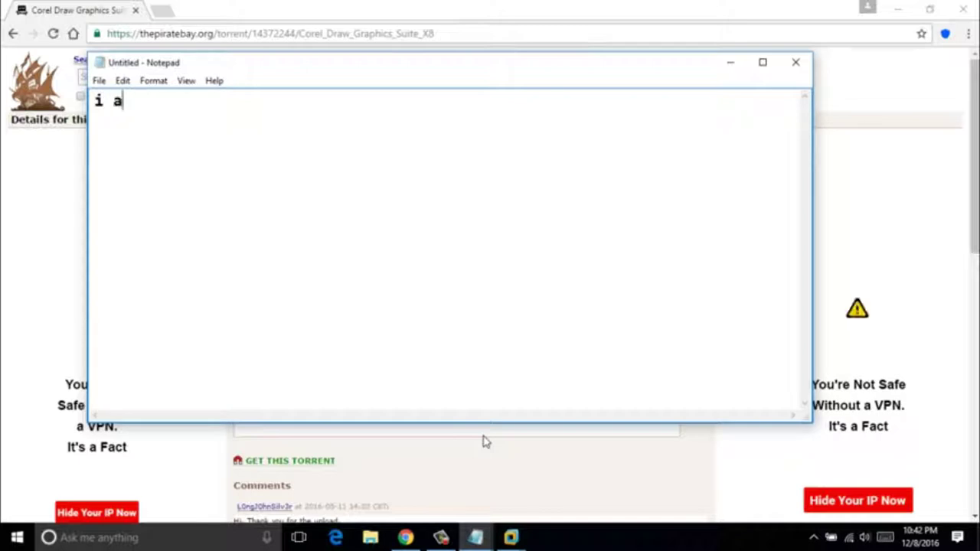
text( already d)
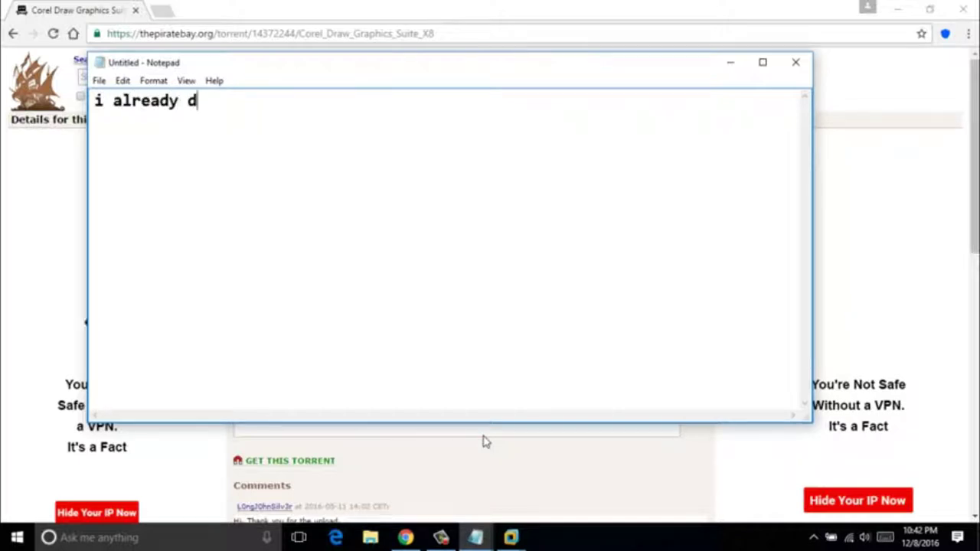
text(ownload the)
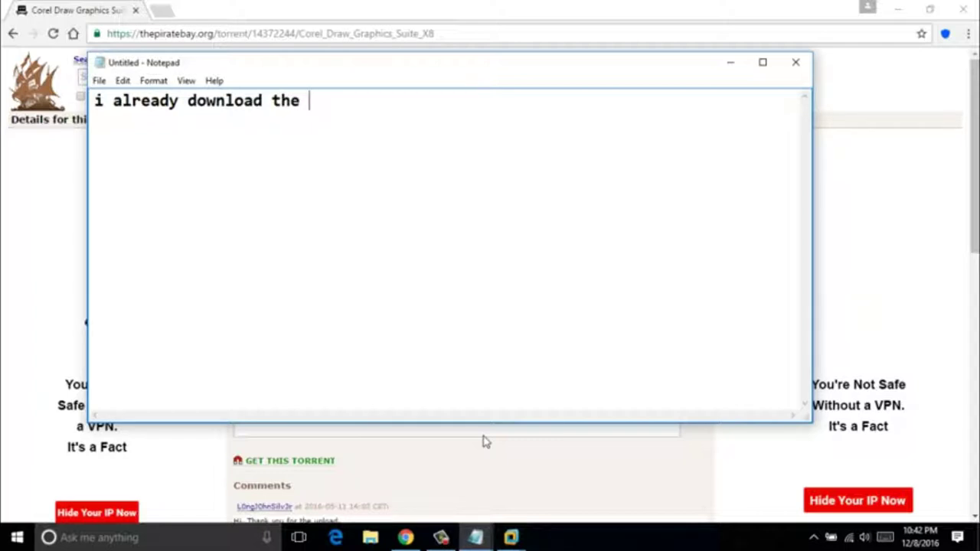
key(BackSpace)
key(BackSpace)
key(BackSpace)
text(it)
Replace the whole text with "i am going to show you how to install and activate it".
key(ctrl+a)
text(i a)
key(BackSpace)
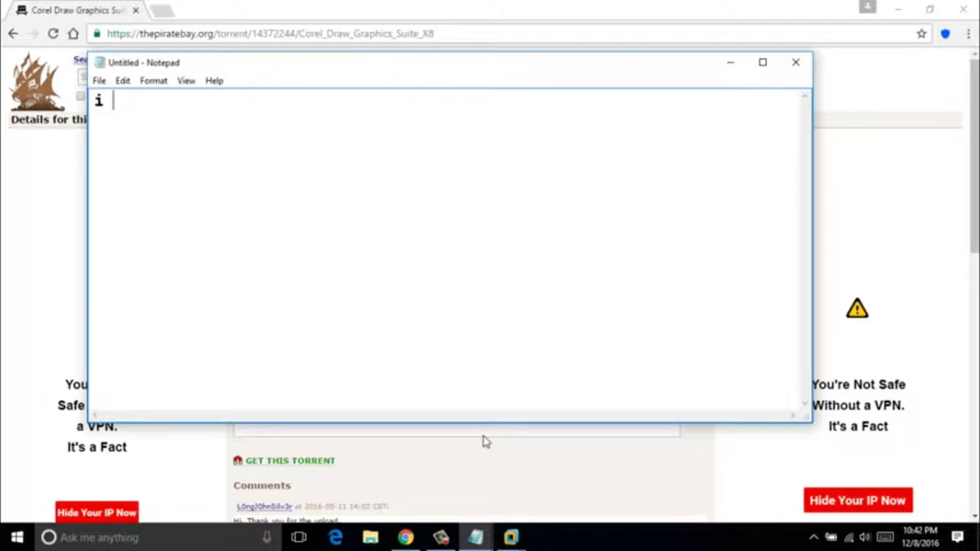
text(am goi)
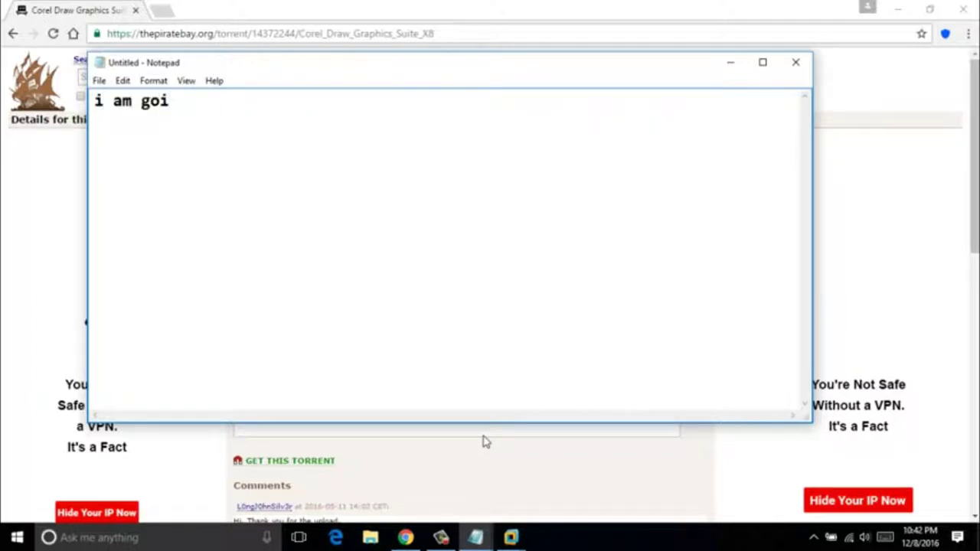
text(ng to show )
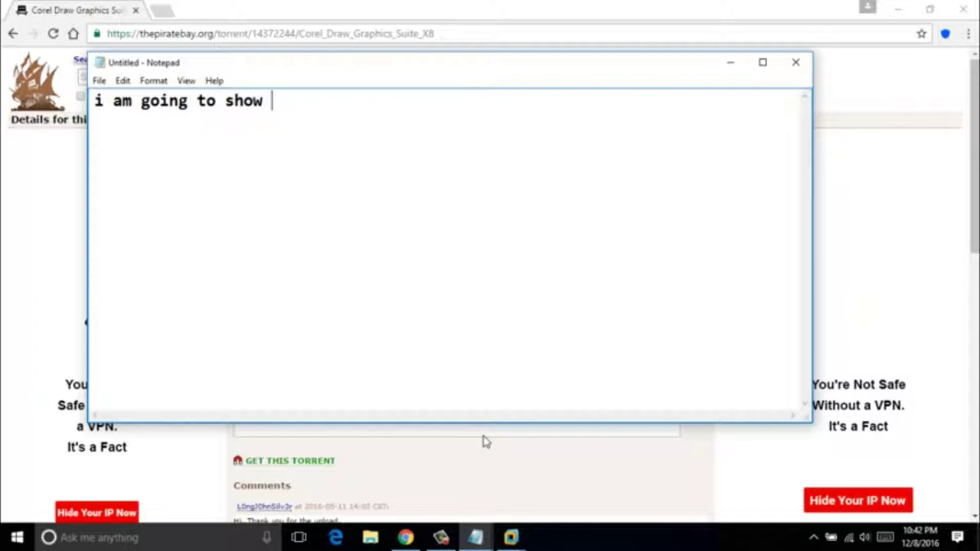
text(you )
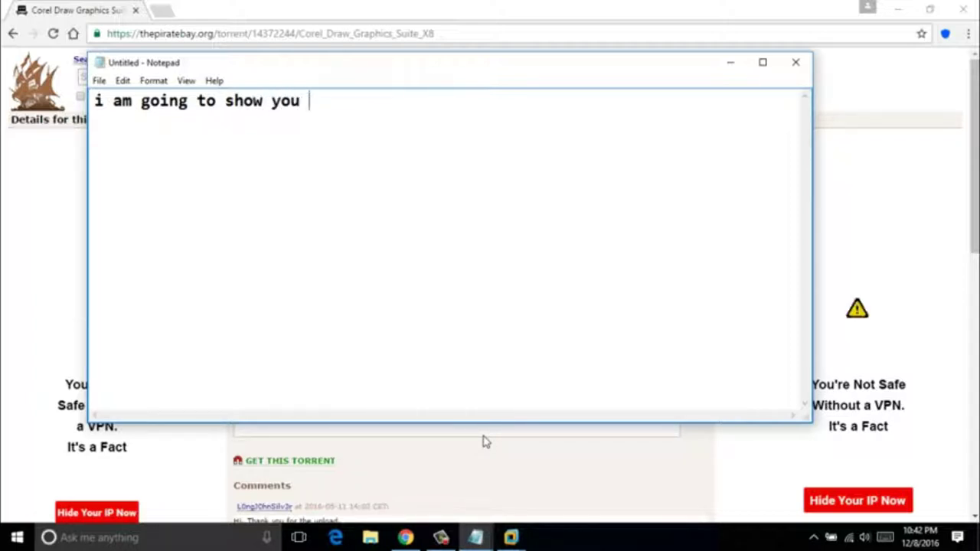
text(how to install)
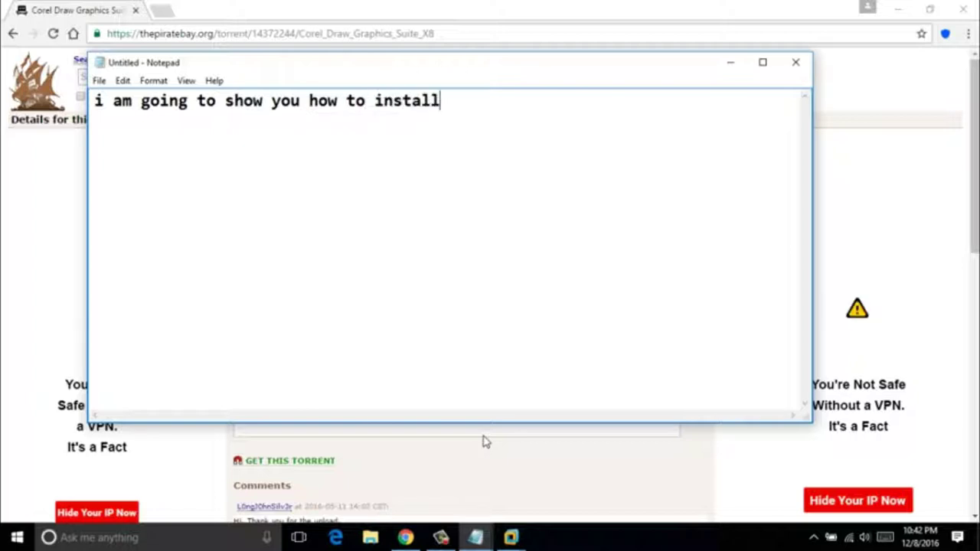
text( and a)
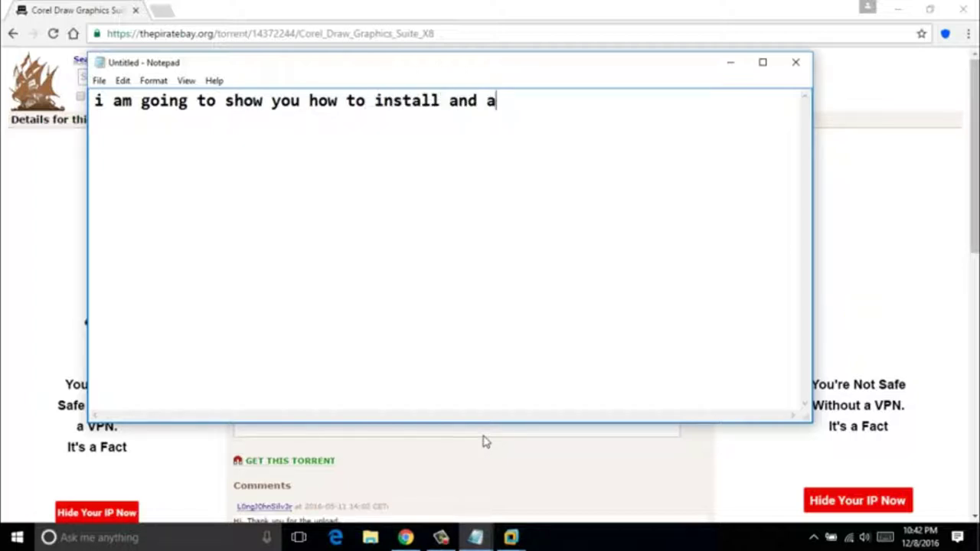
text(ctivate i)
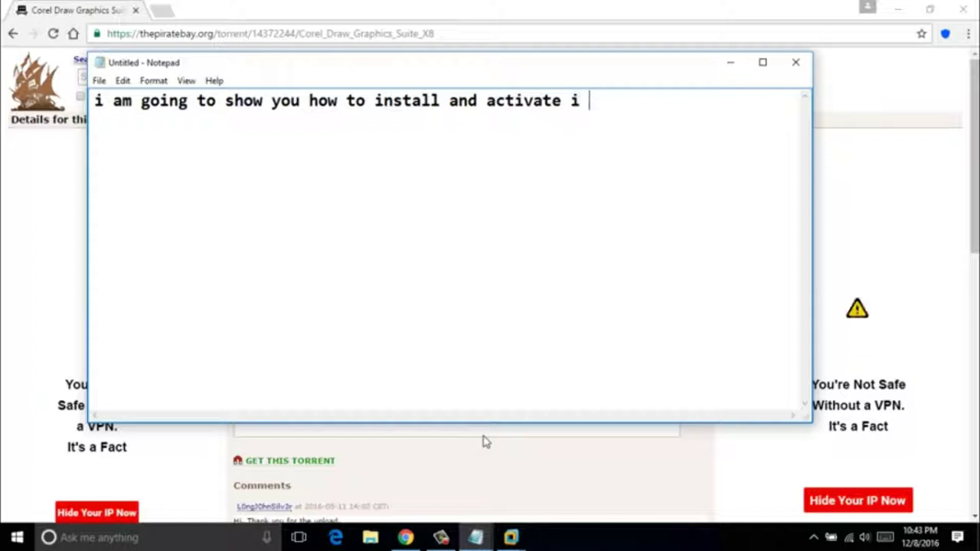
key(BackSpace)
text(t)
Replace the whole text with "Turn off the internet during the installation process" and briefly outline that line with a blue rectangle.
key(ctrl+a)
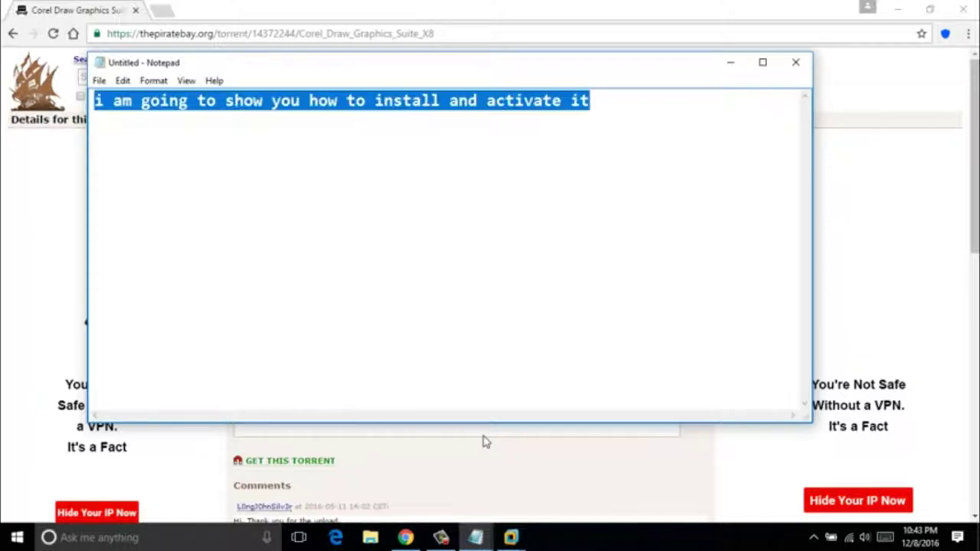
key(Delete)
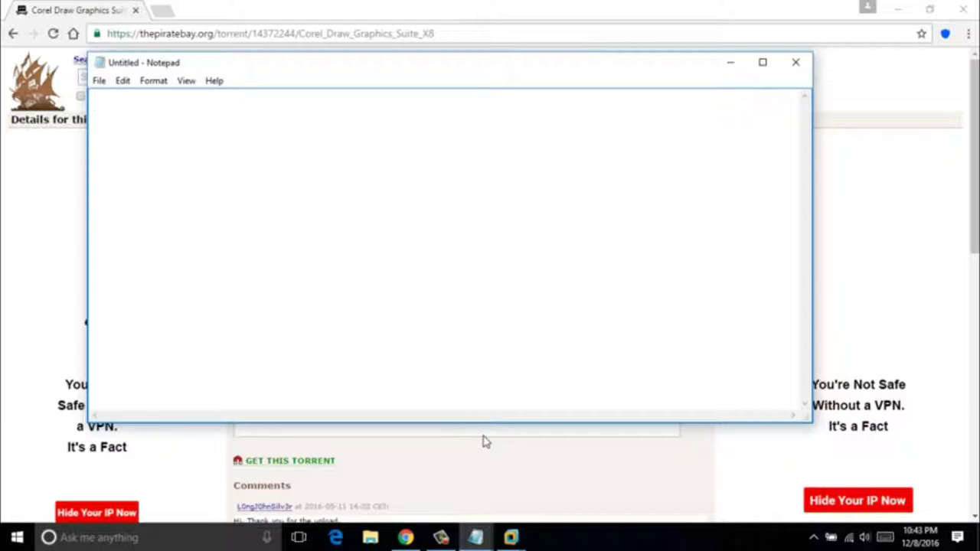
text(Turn )
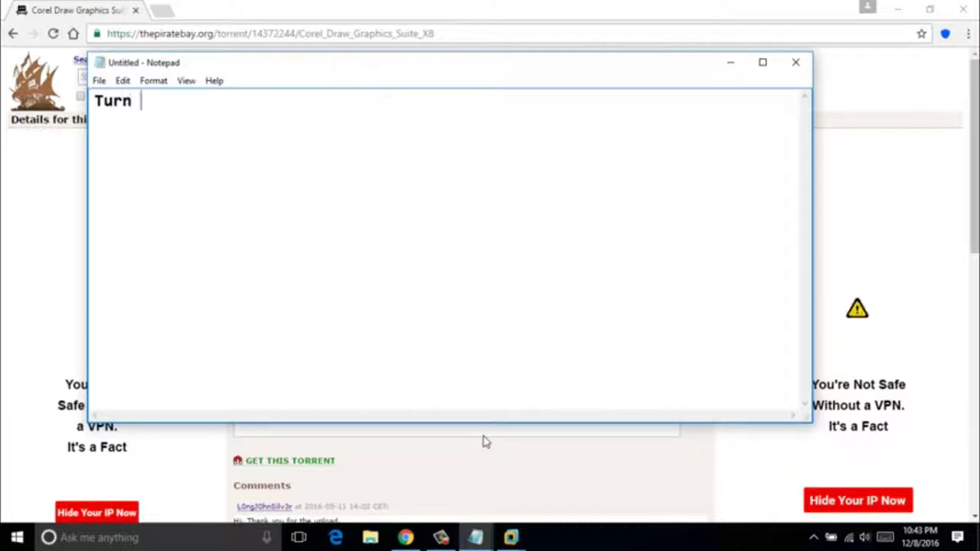
text(off the )
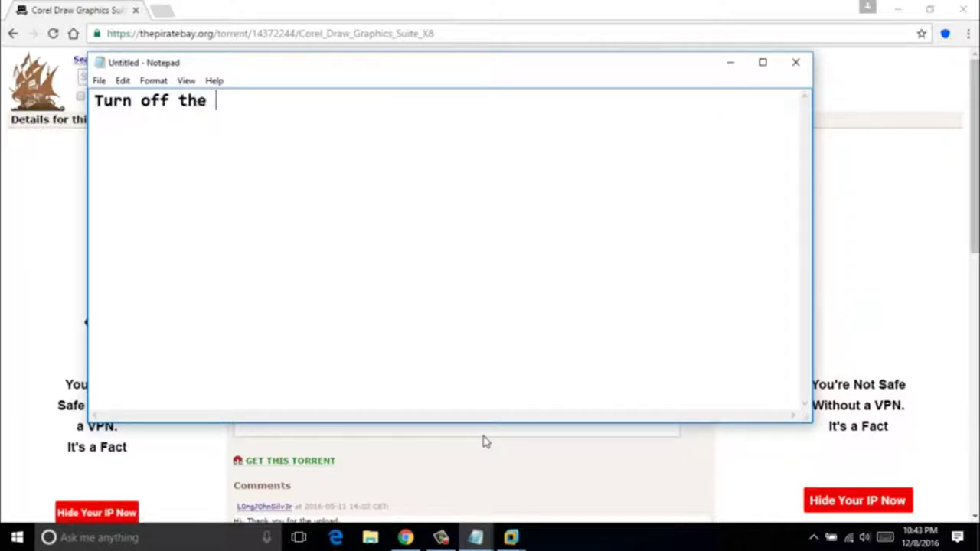
text(intern)
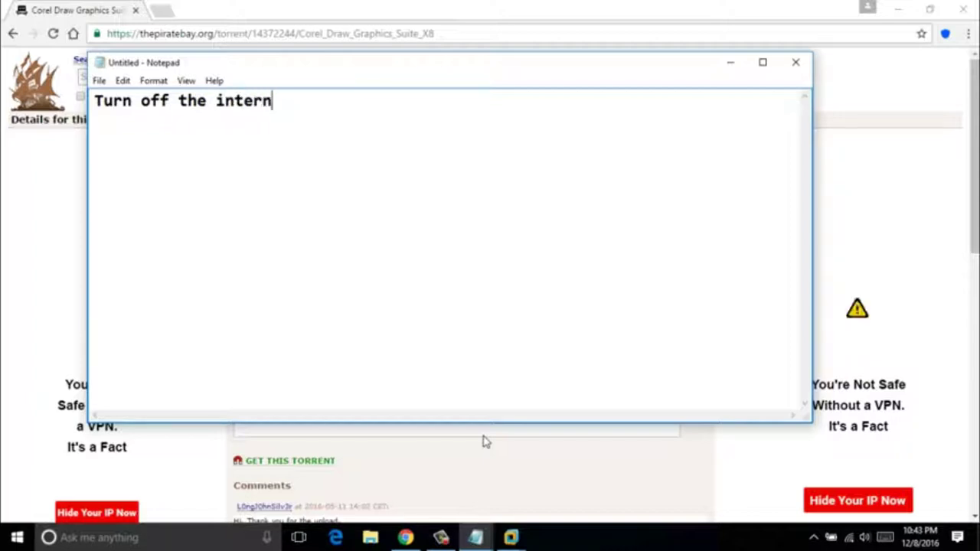
text(et dur)
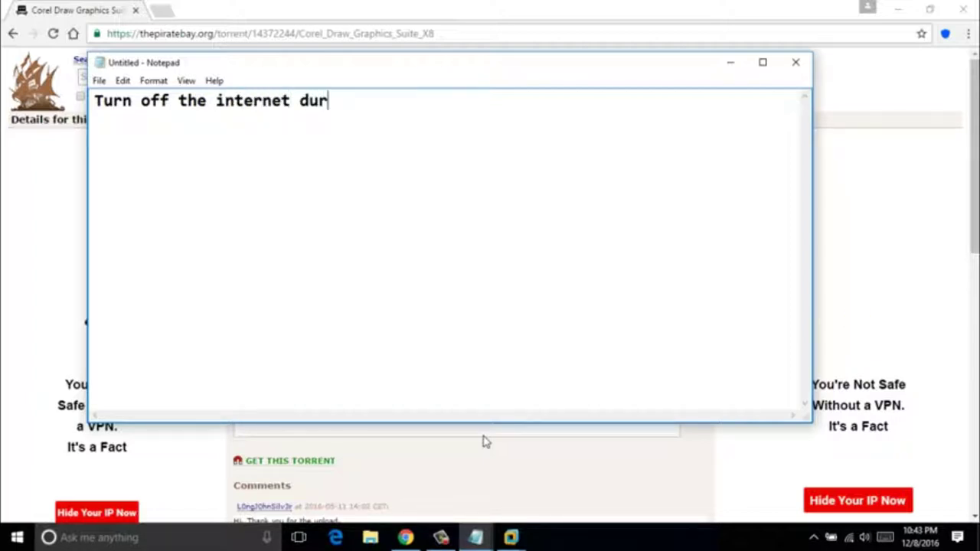
text(ing the )
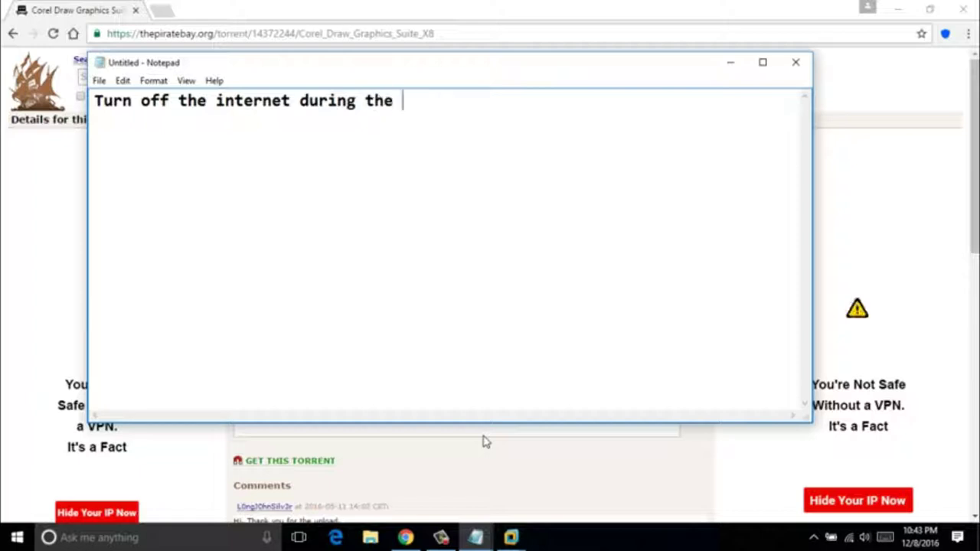
text(installat)
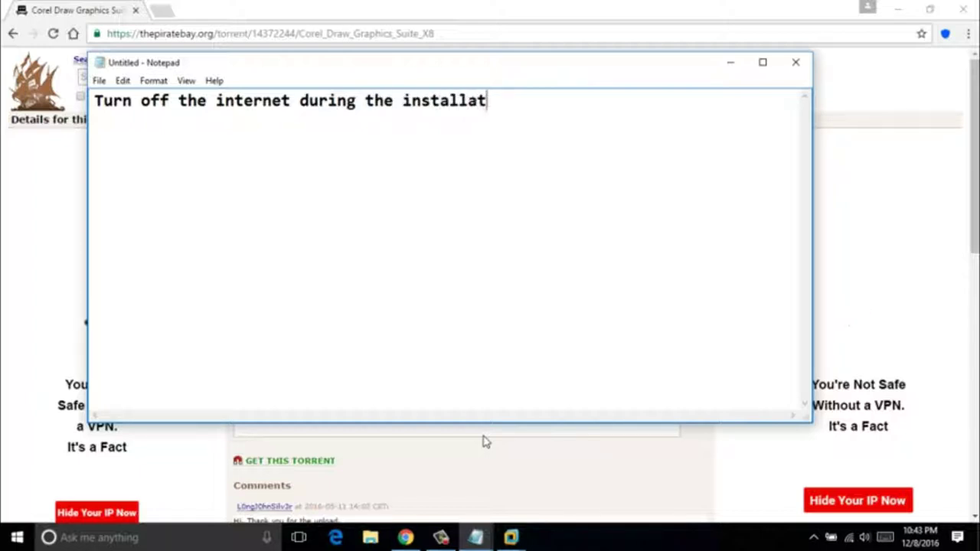
text(ion process)
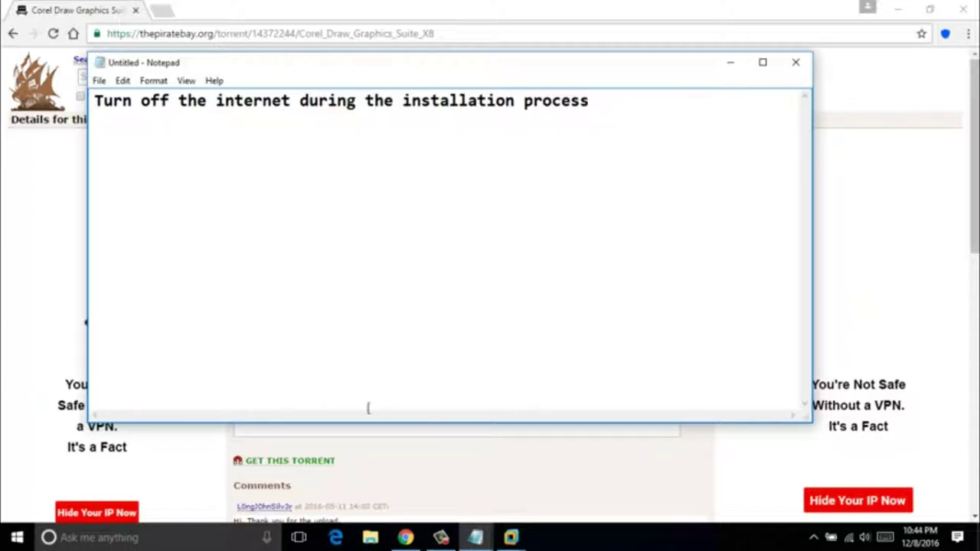
drag(89, 94, 602, 119)
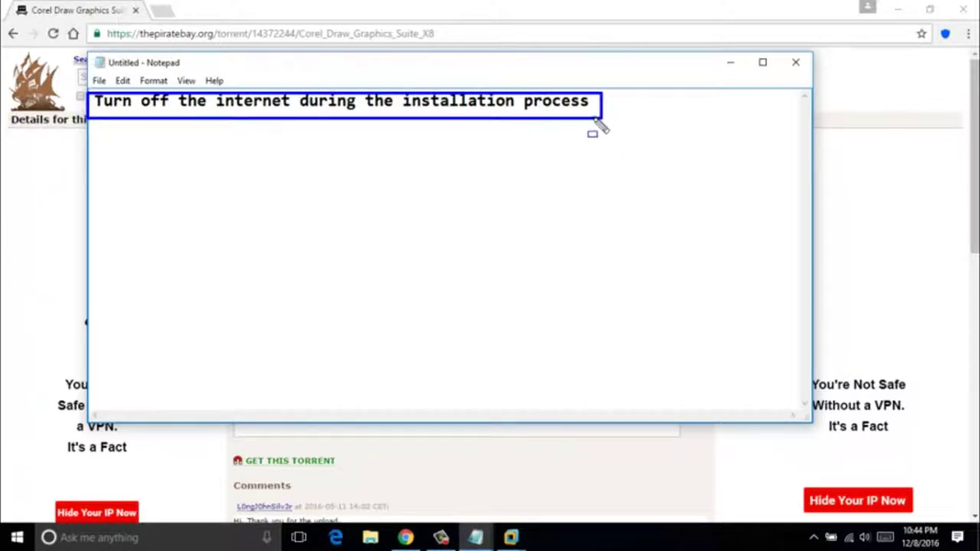
key(Escape)
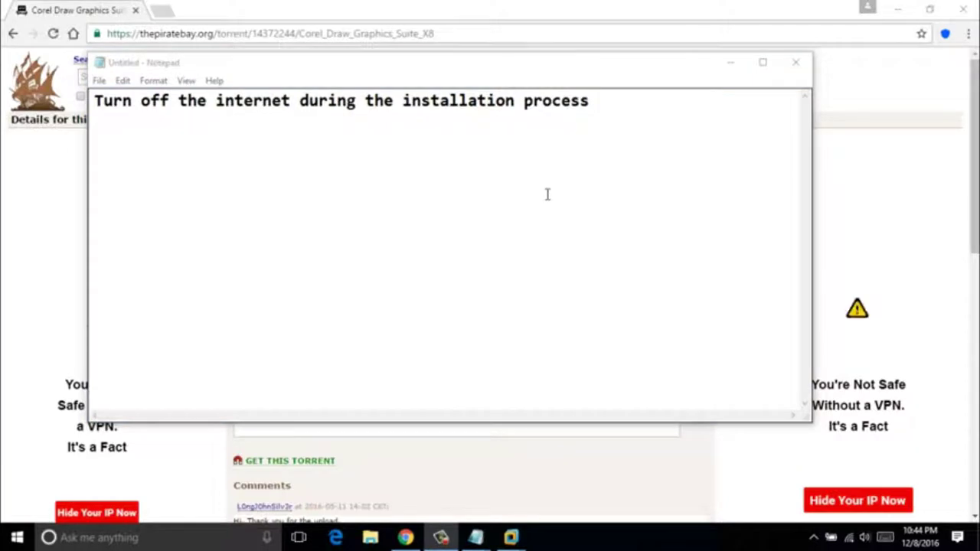
Minimize the open windows, including both Notepad documents, and refresh the bare desktop.
click(730, 66)
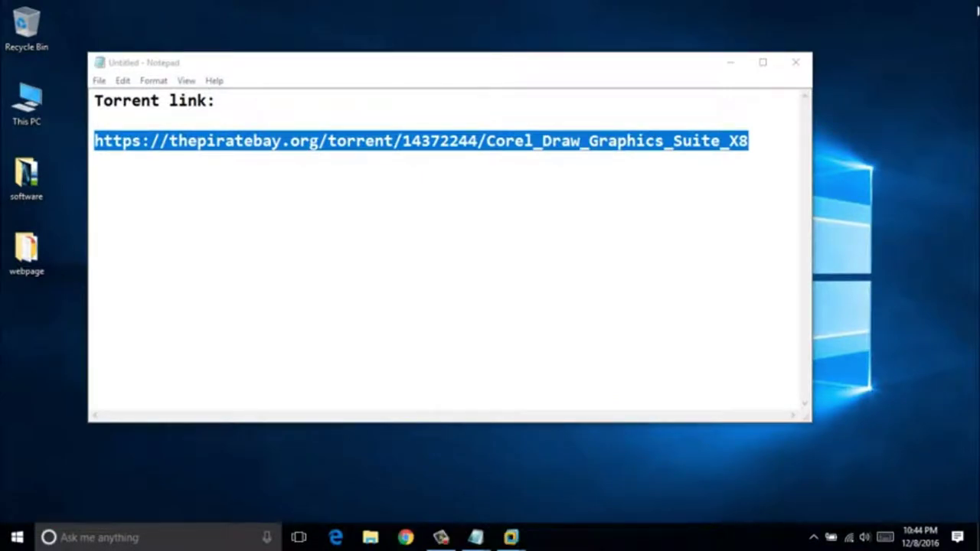
click(731, 63)
right_click(407, 124)
click(450, 185)
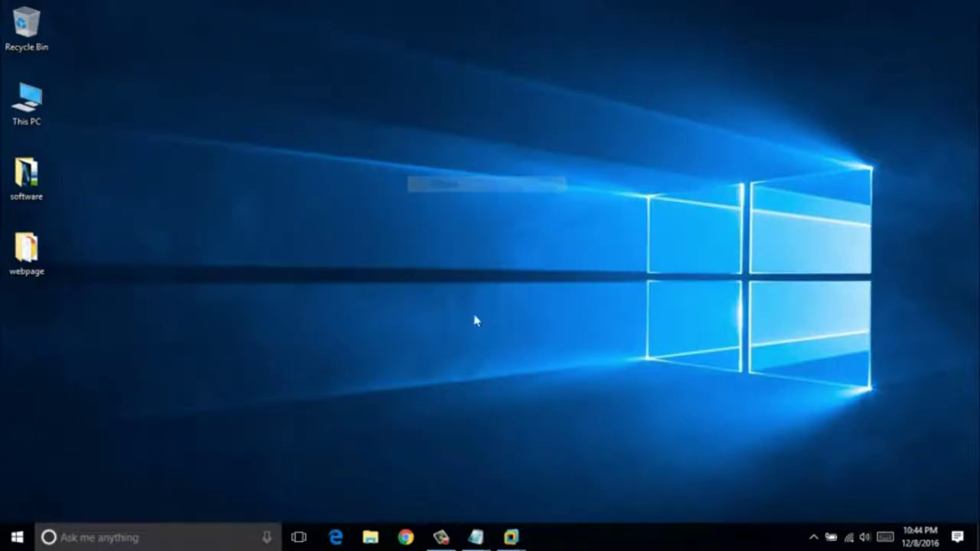
click(441, 539)
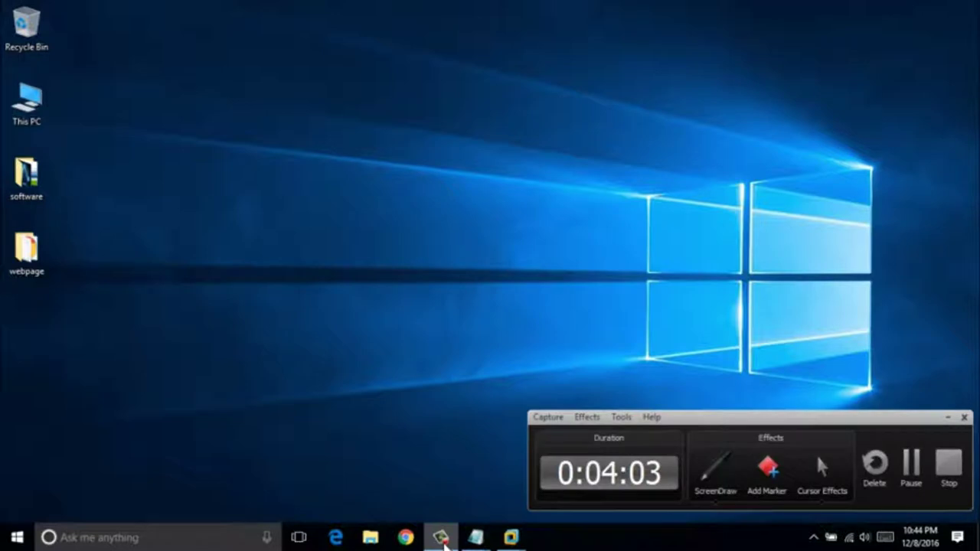
click(442, 538)
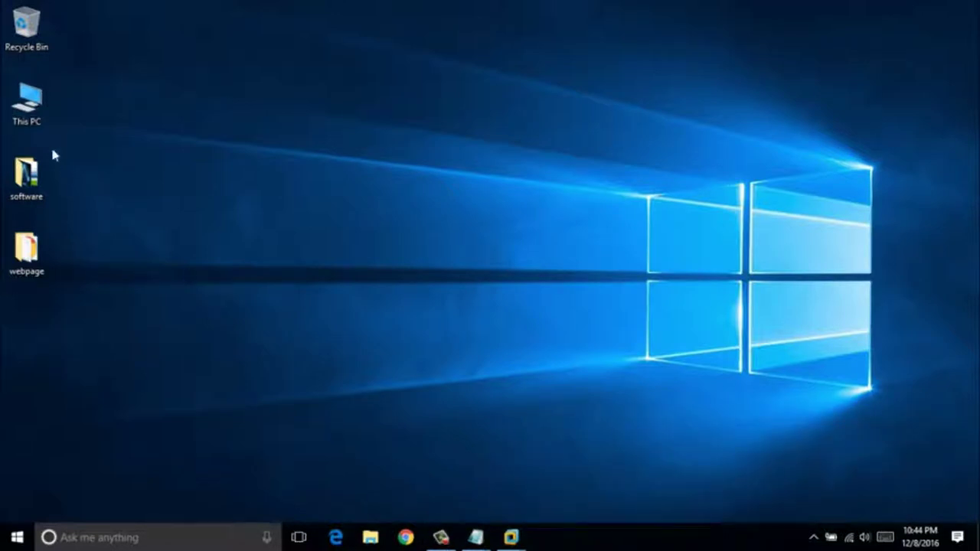
Open the Corel Draw Graphics Suite X8 (G:) drive from This PC, outline CorelLauncher.exe with a rectangle and run it.
double_click(28, 102)
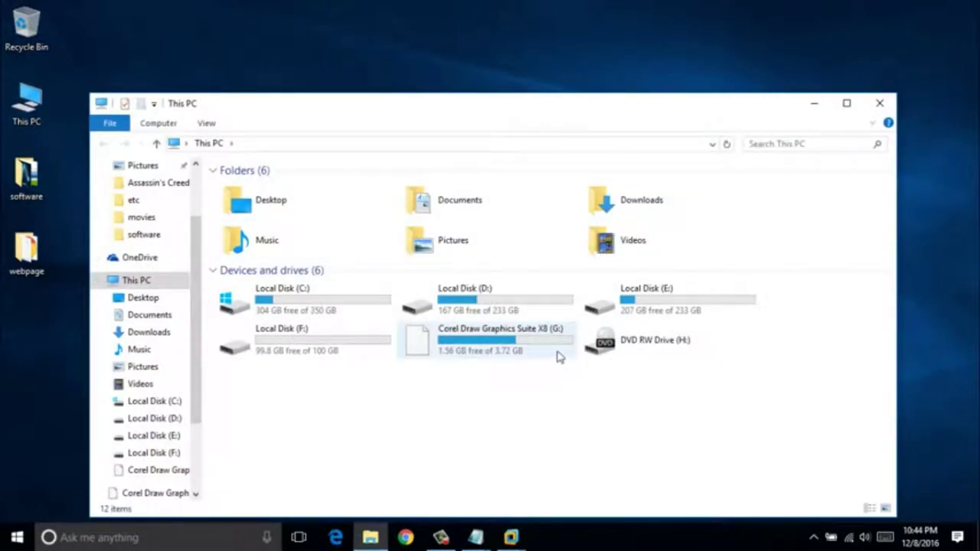
double_click(558, 355)
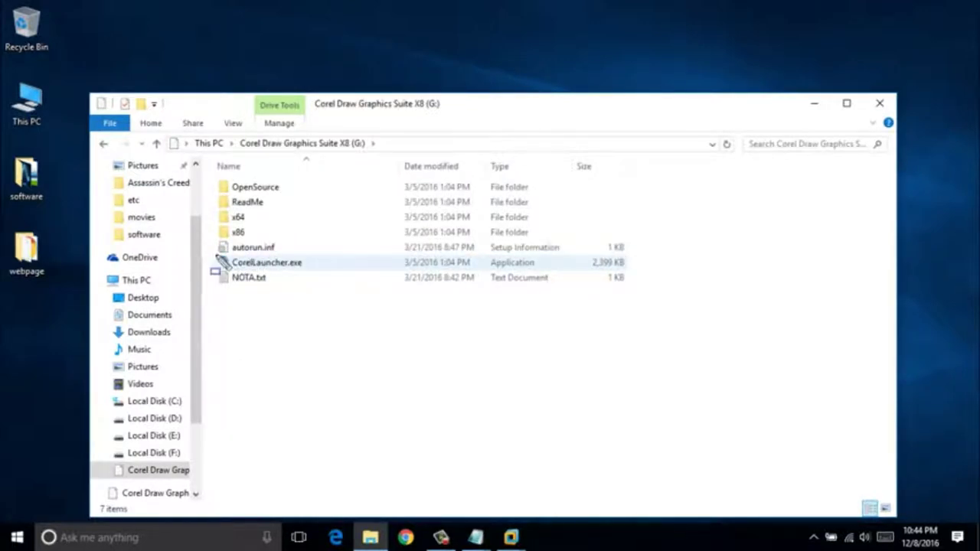
drag(215, 255, 325, 275)
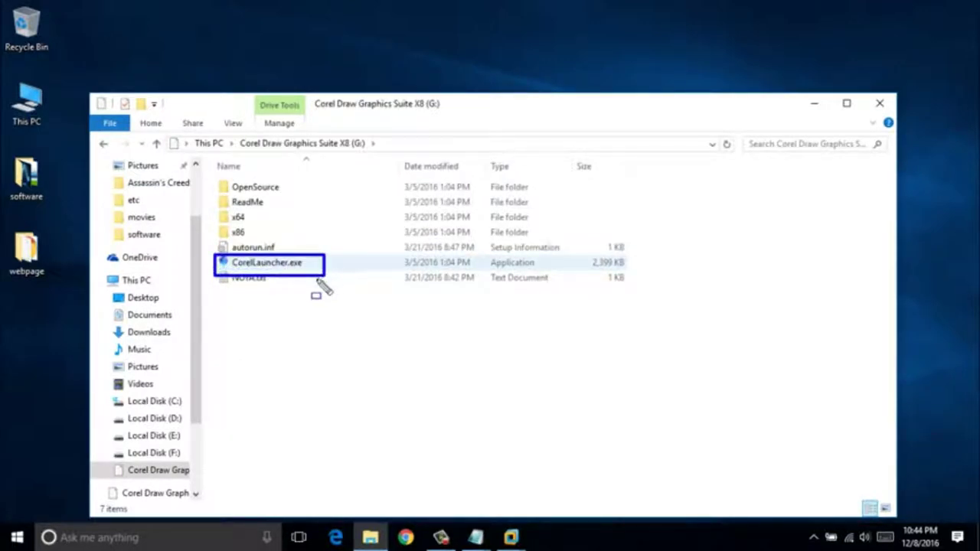
double_click(318, 262)
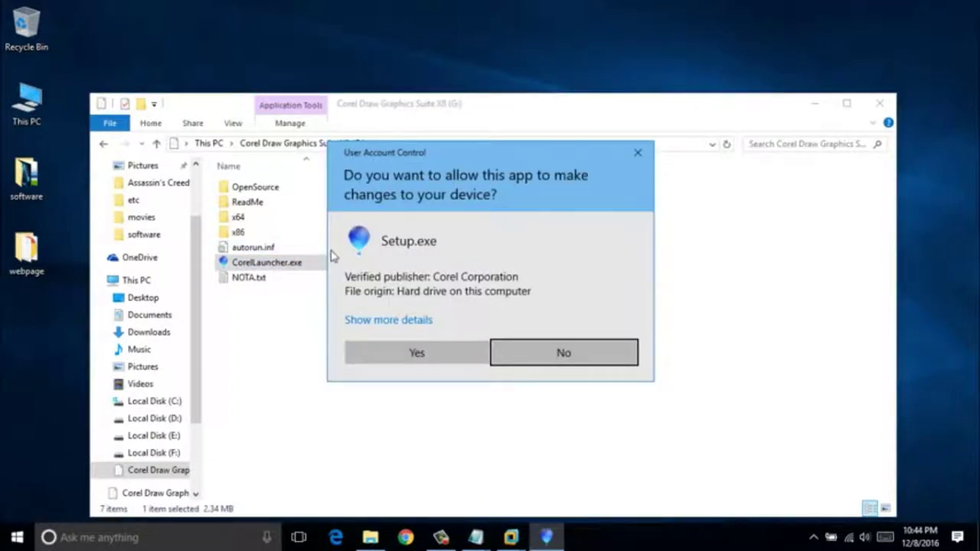
Allow Setup.exe to make changes and accept the End User License Agreement and Terms of Service.
click(414, 353)
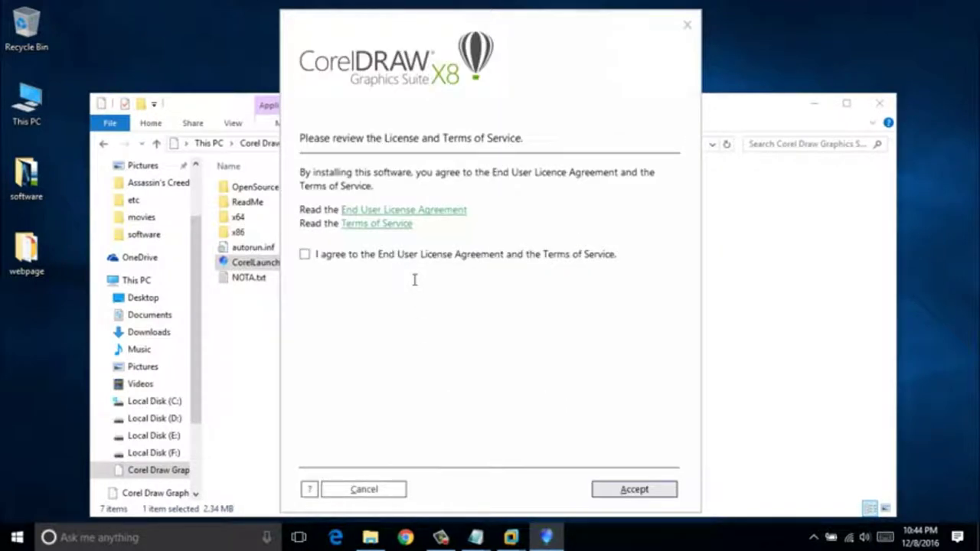
click(304, 255)
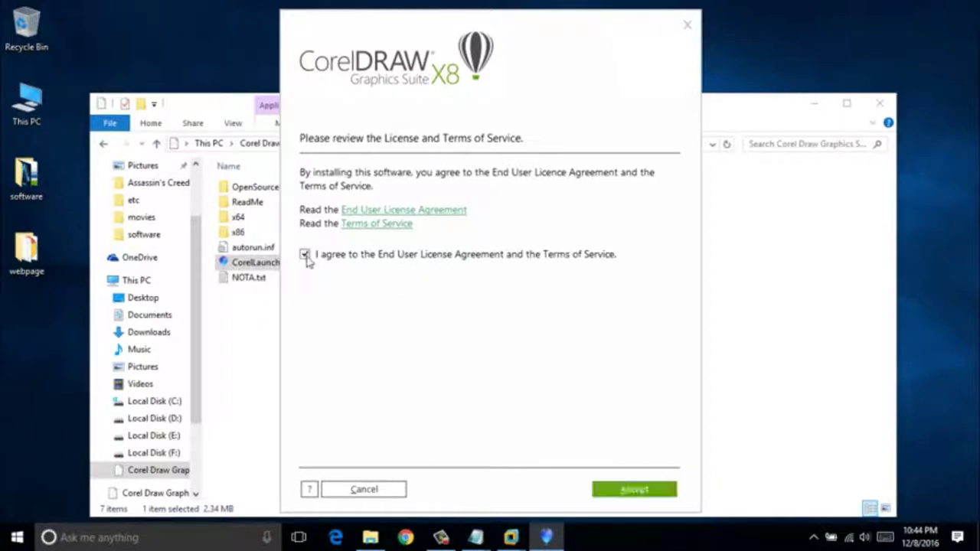
click(613, 492)
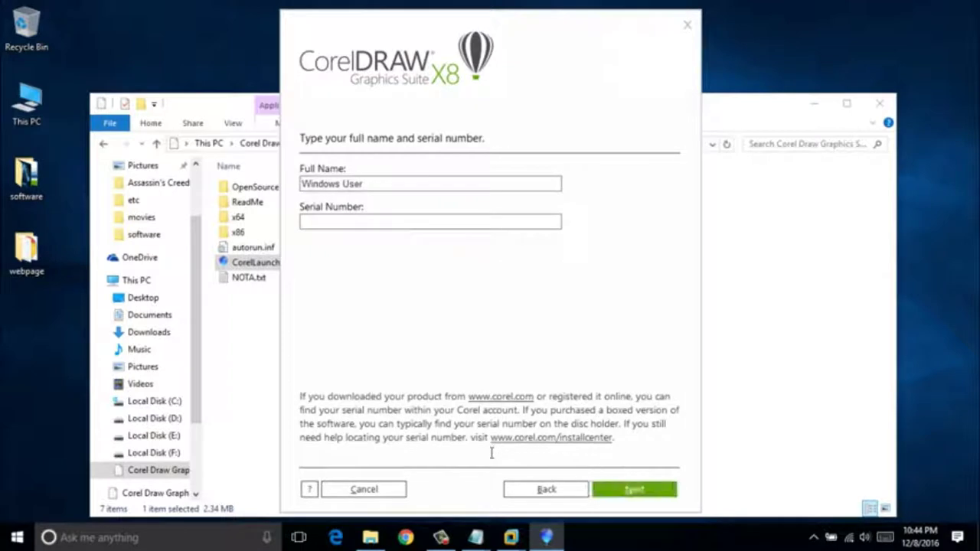
Switch to the Notepad document and replace its whole text with "keygen might contain viruse".
click(442, 538)
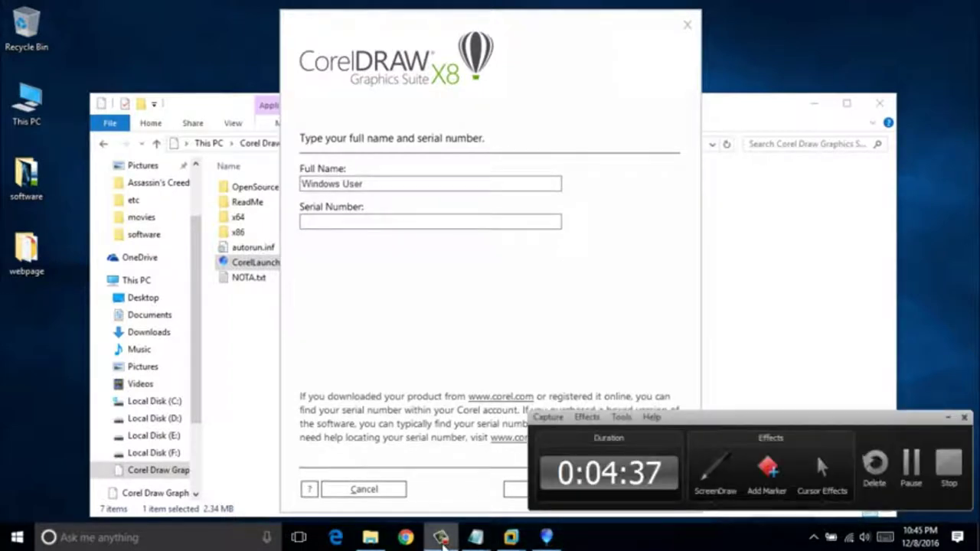
click(356, 223)
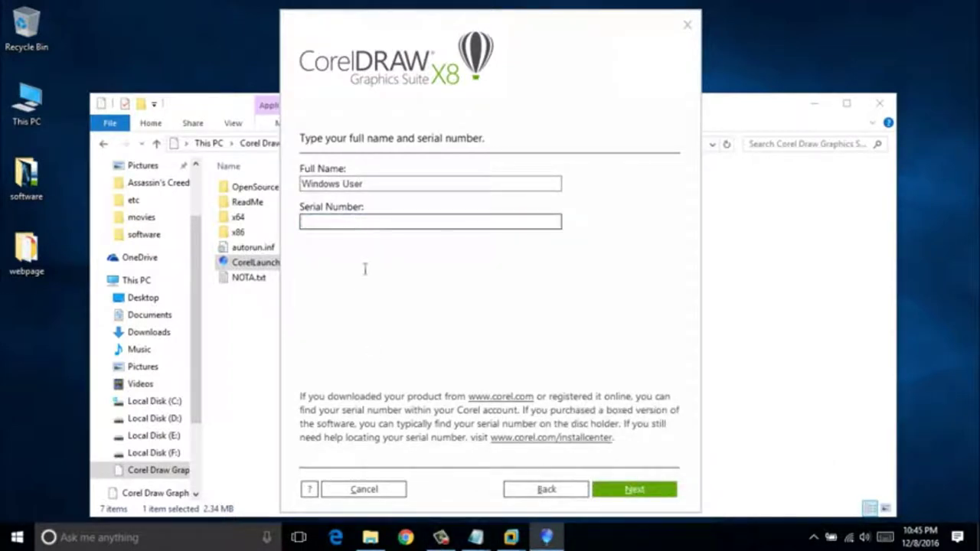
mouse_move(476, 535)
click(536, 490)
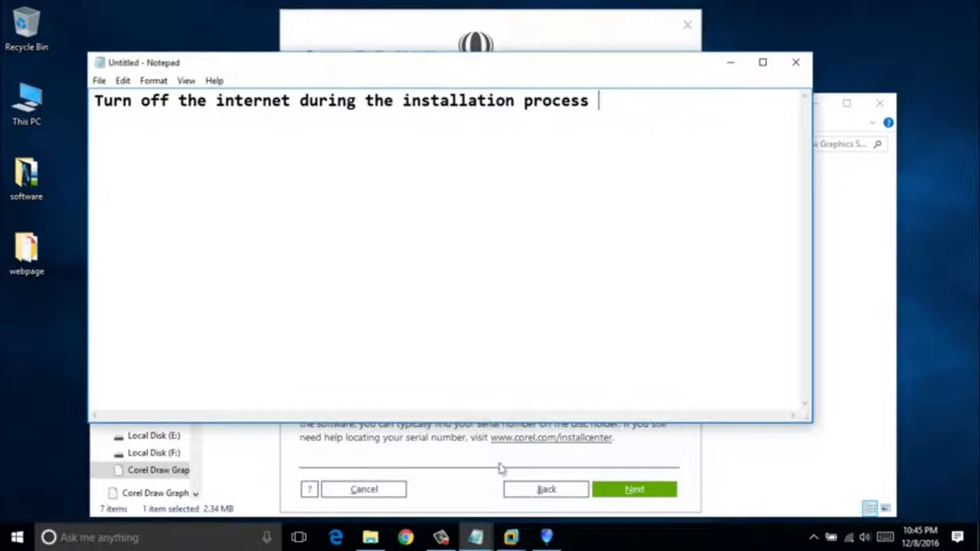
click(354, 302)
key(ctrl+a)
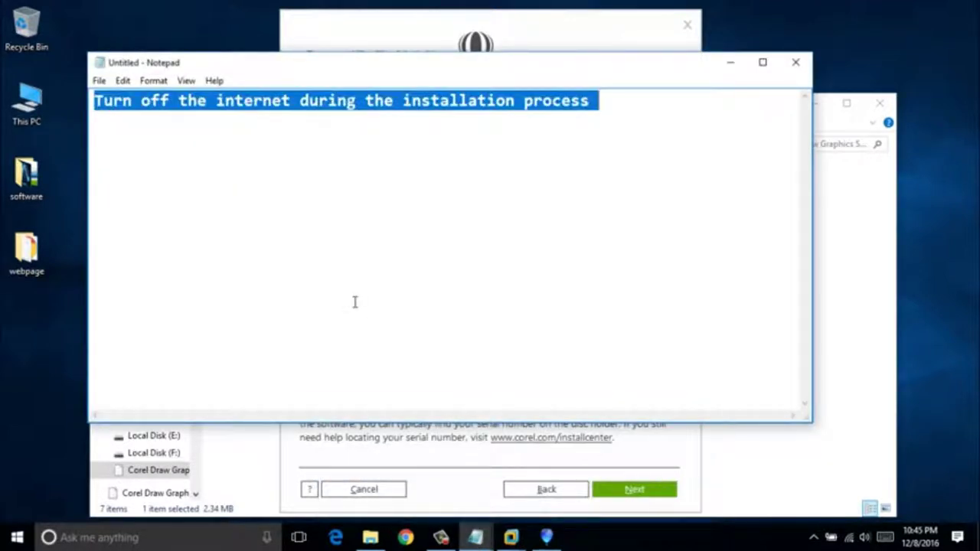
key(BackSpace)
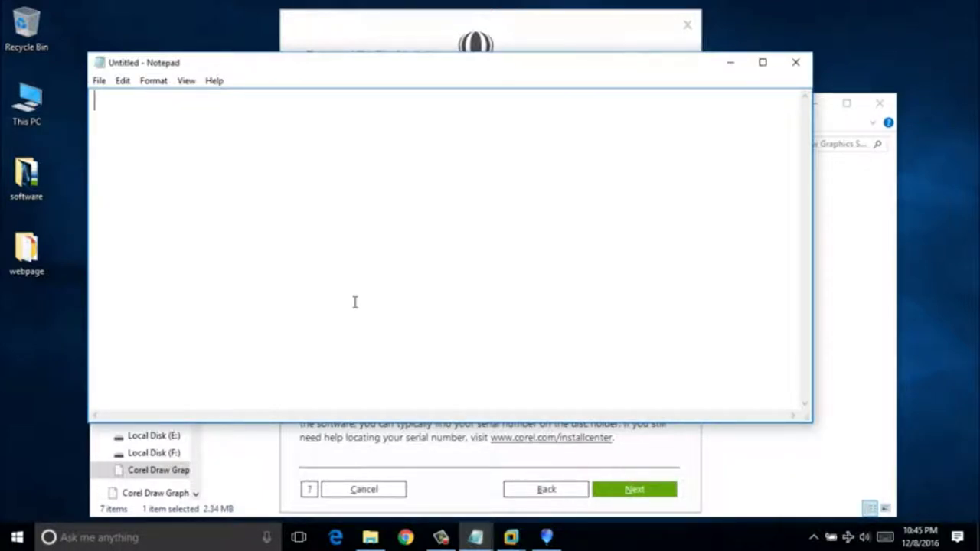
text(keygen mig)
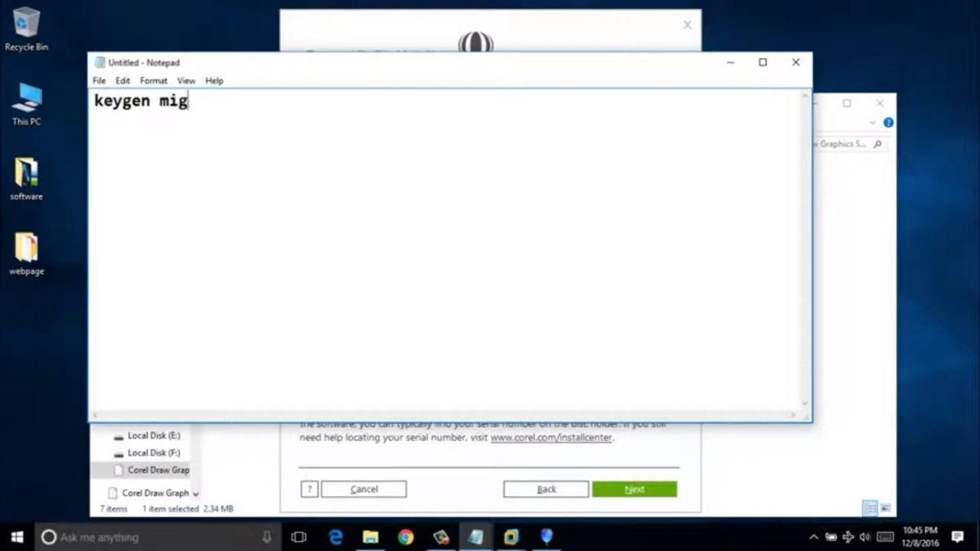
text(ht contain )
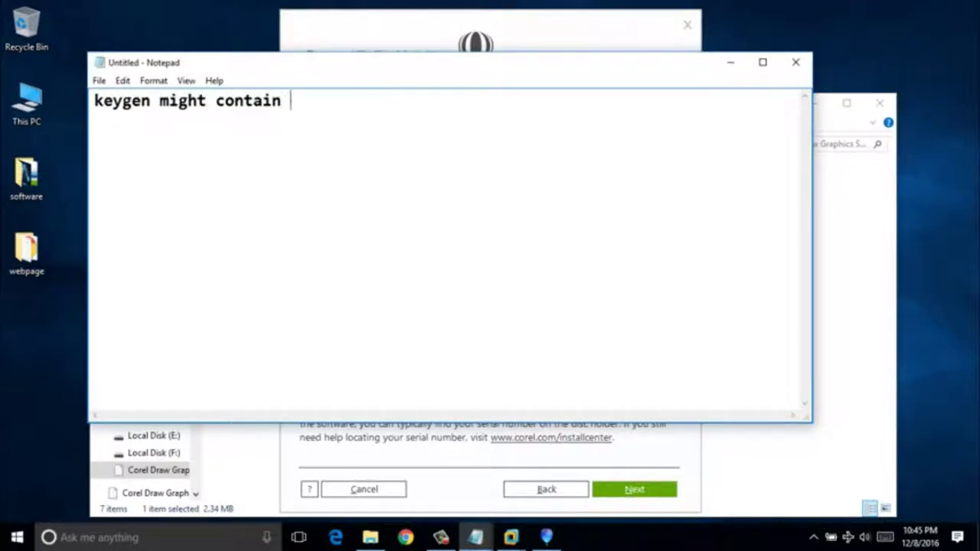
text(viruse)
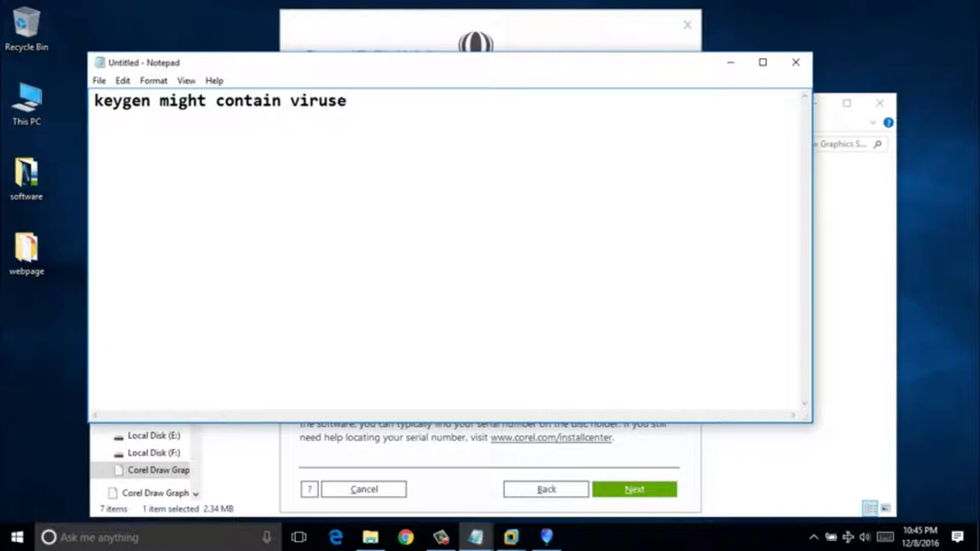
Replace the whole Notepad text with "turn off anti-viruse before using keygen".
key(ctrl+a)
key(BackSpace)
text(tur)
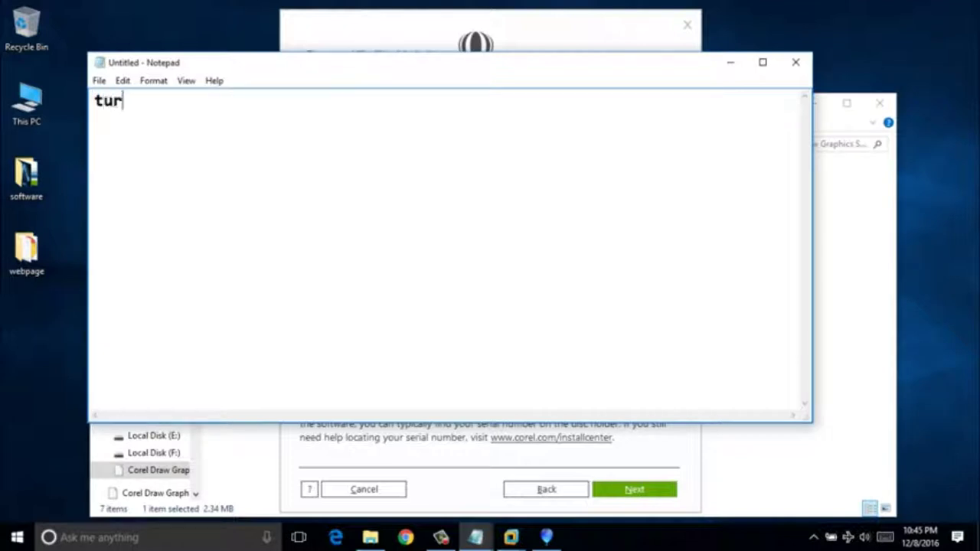
text(n off anti)
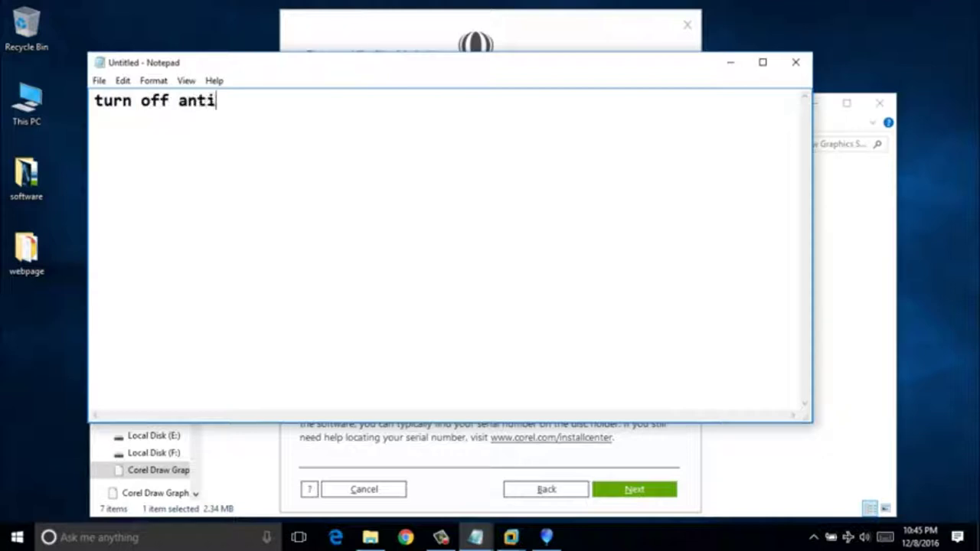
text( viru)
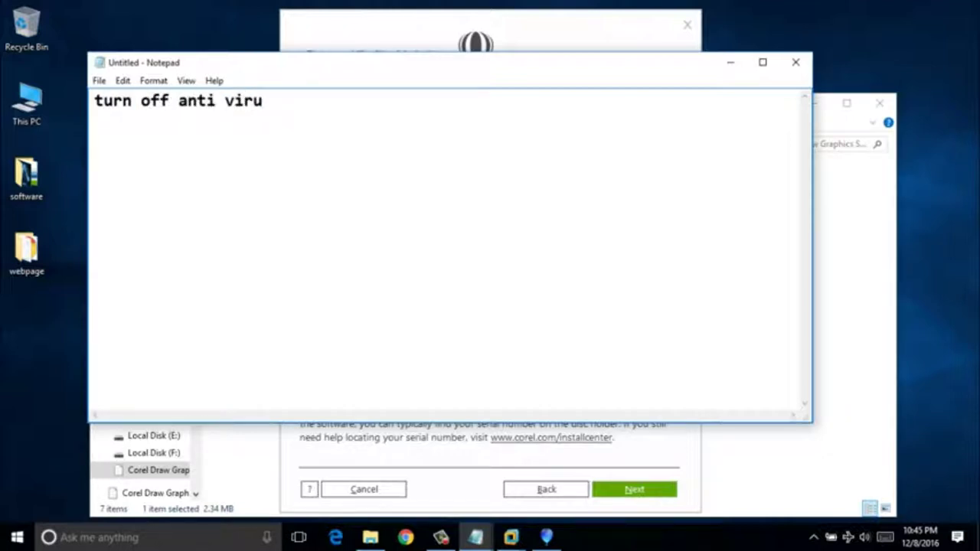
text(se)
key(Left)
key(Left)
key(Left)
key(Left)
key(Left)
key(BackSpace)
text(-)
key(Right)
key(Right)
key(Right)
key(Right)
key(Right)
key(Right)
text(bef)
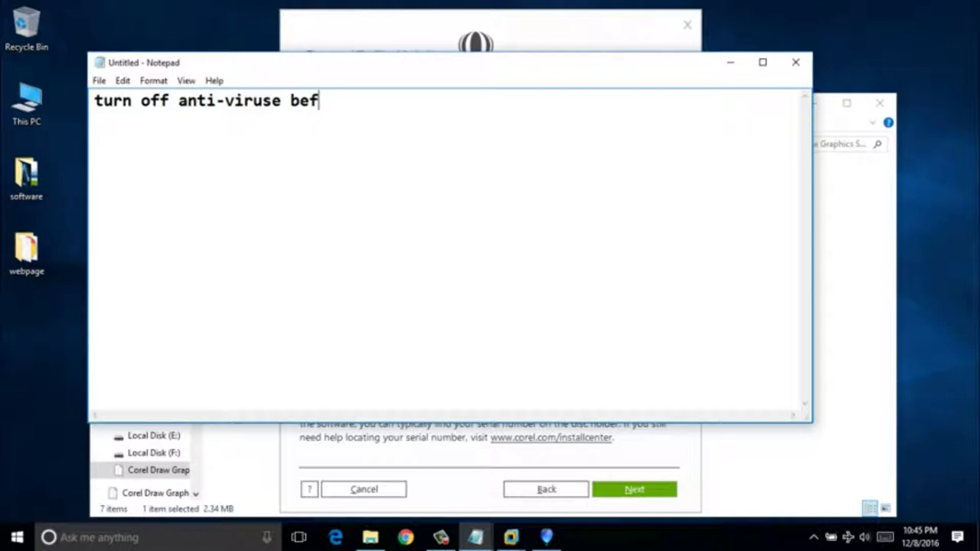
text(ore using )
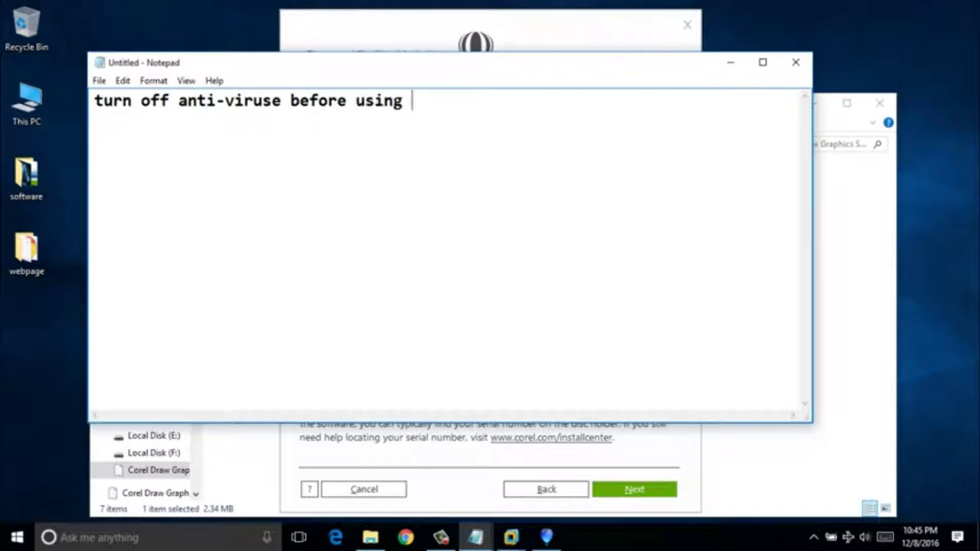
text(keygen)
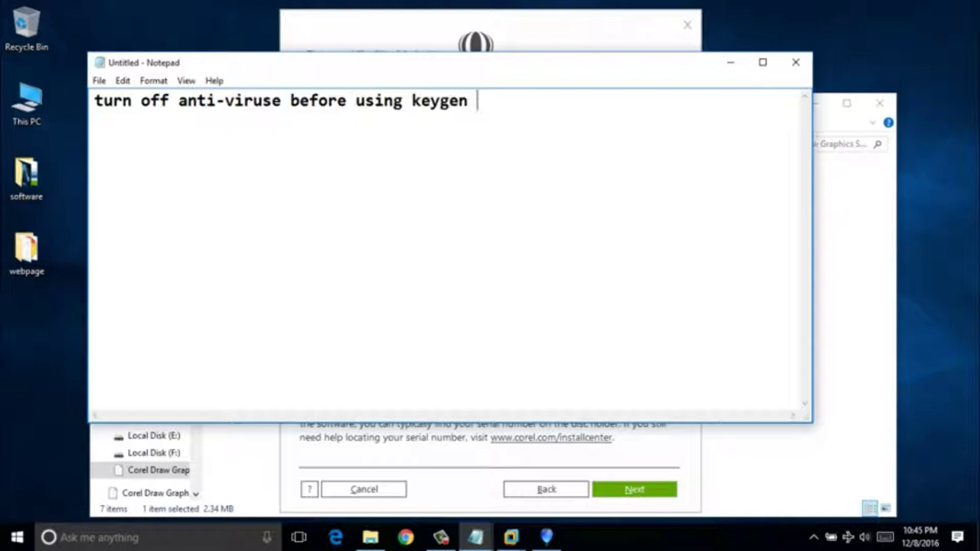
Replace the whole Notepad text with "run the keygen".
key(ctrl+a)
key(BackSpace)
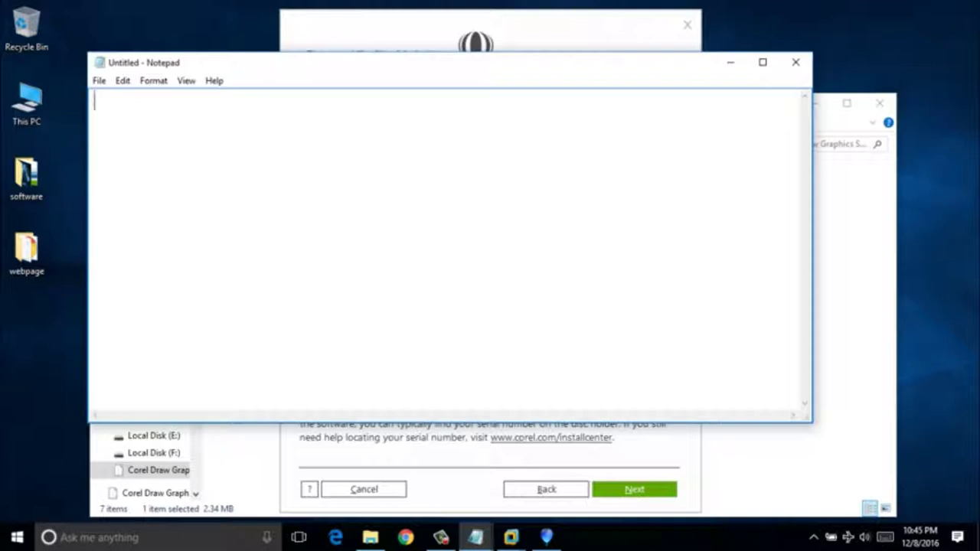
text(run th)
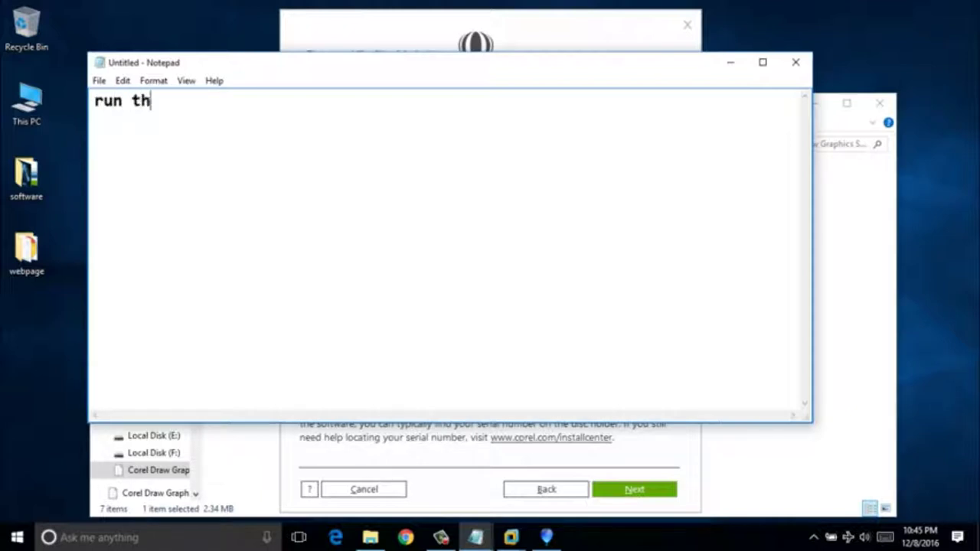
text(e keygen)
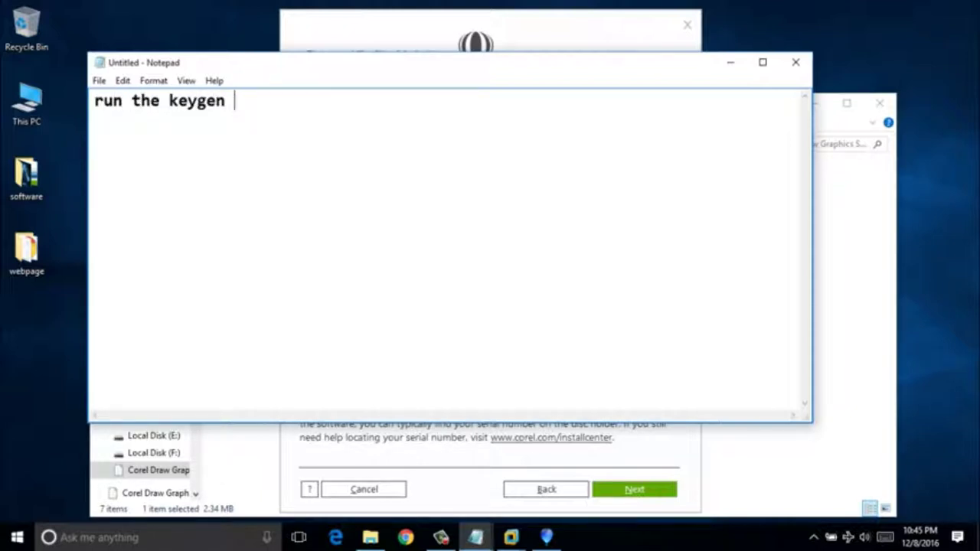
Replace the whole Notepad text with "you can find the keygen in crack folder of the downloaded file".
key(ctrl+a)
key(BackSpace)
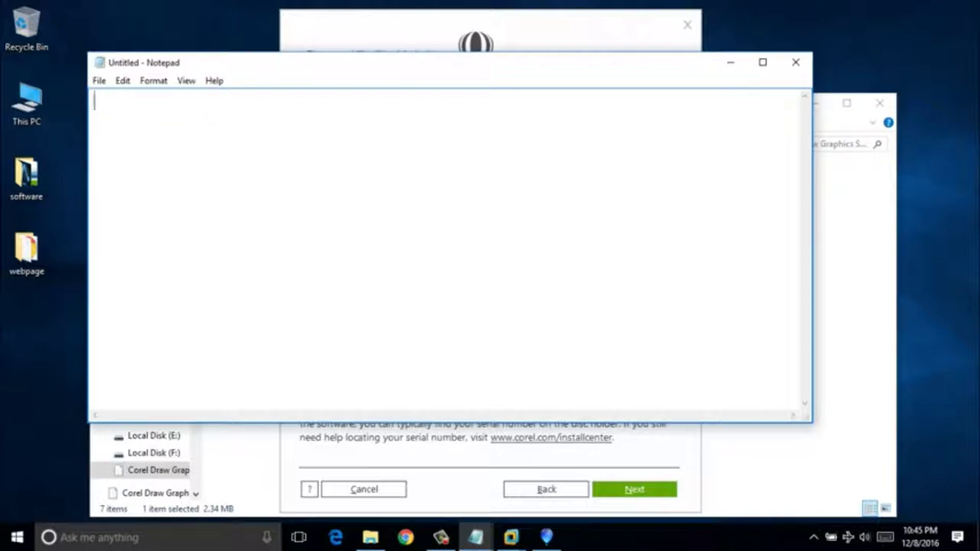
text(you can)
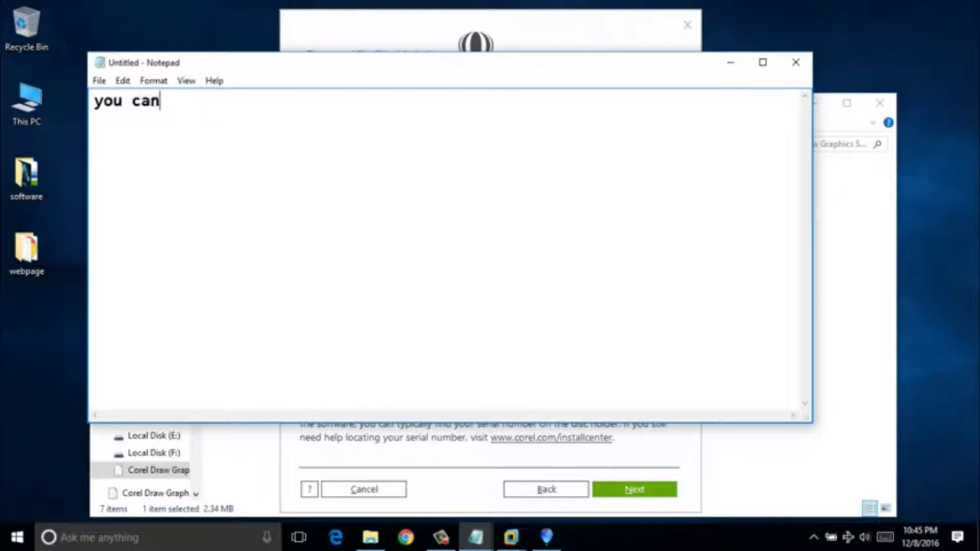
text( find th =e)
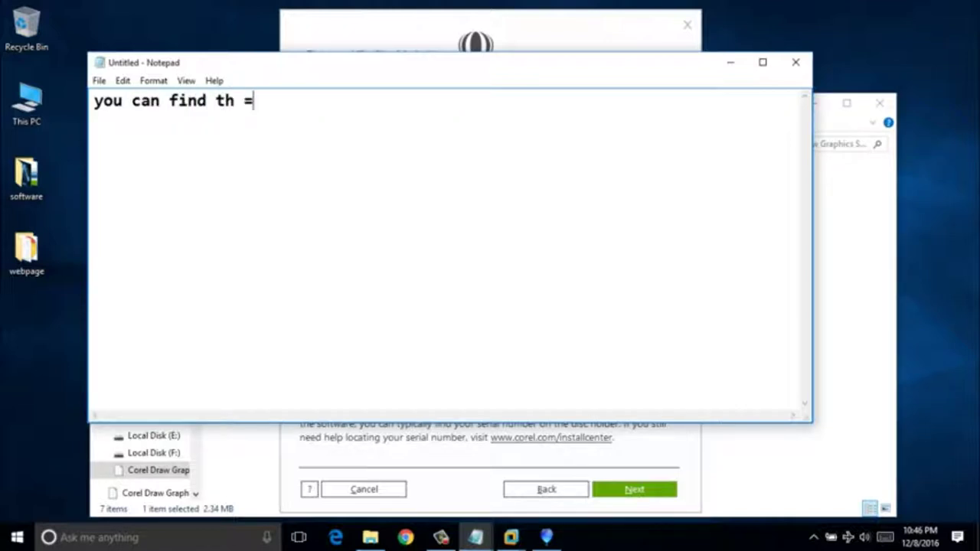
key(BackSpace)
key(BackSpace)
key(BackSpace)
text(e keygen)
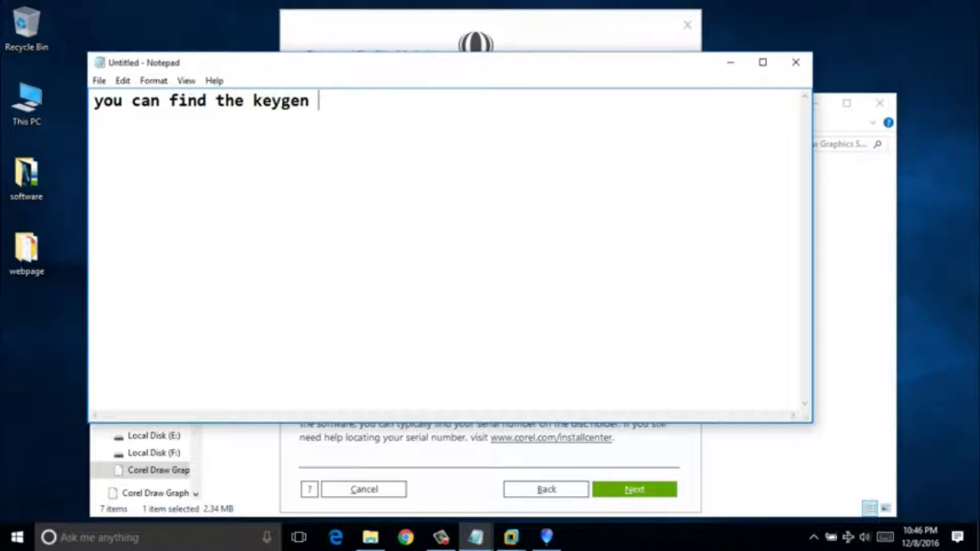
text( in cra)
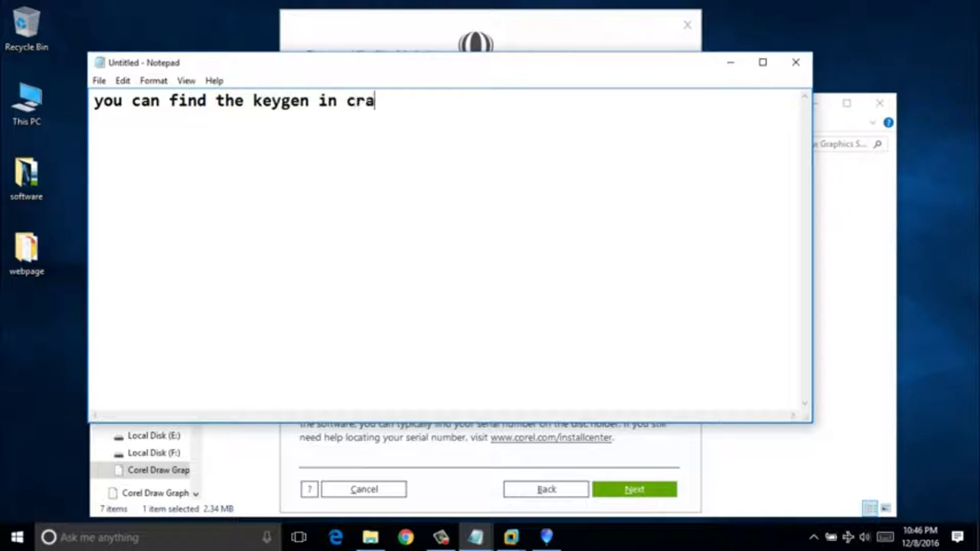
text(ck folder )
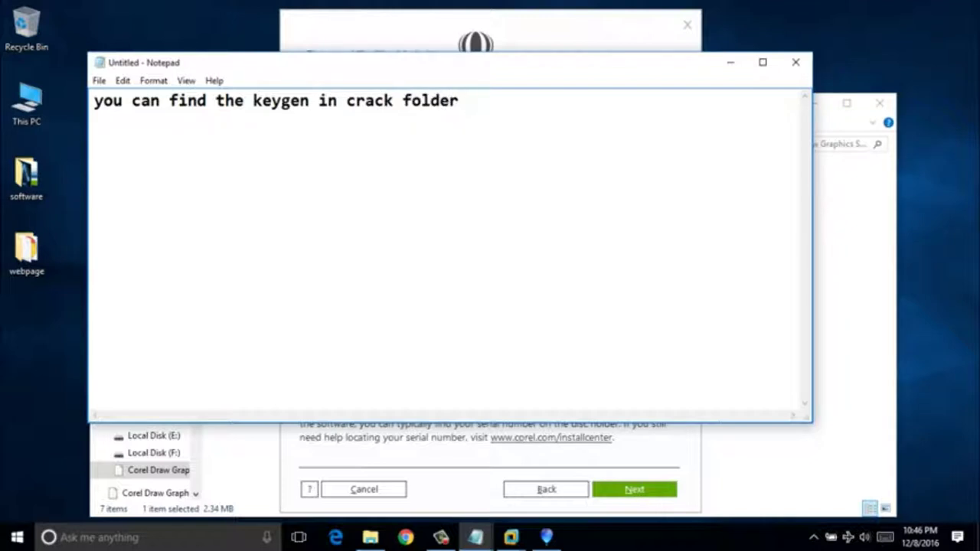
text(of the )
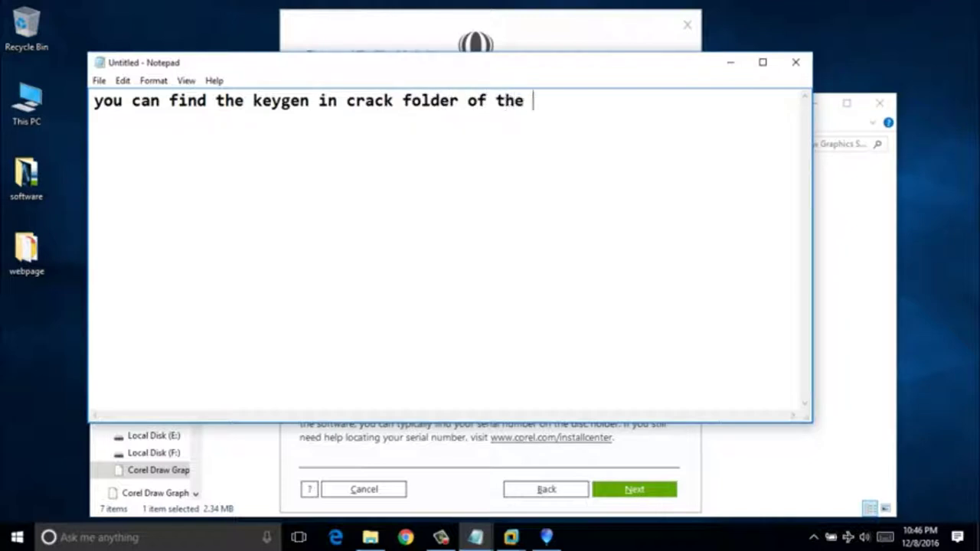
text(downloaded )
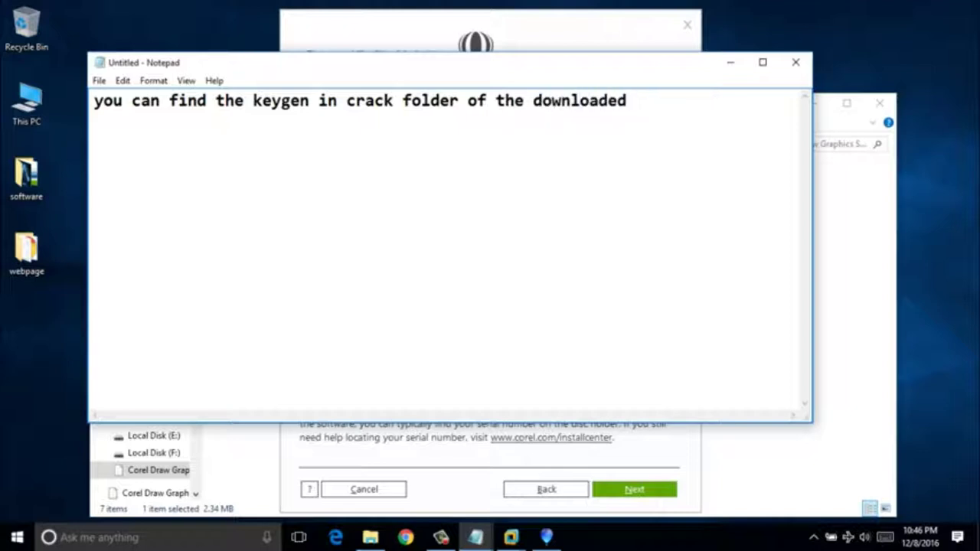
text(file)
Replace the whole Notepad text with "run it".
key(ctrl+a)
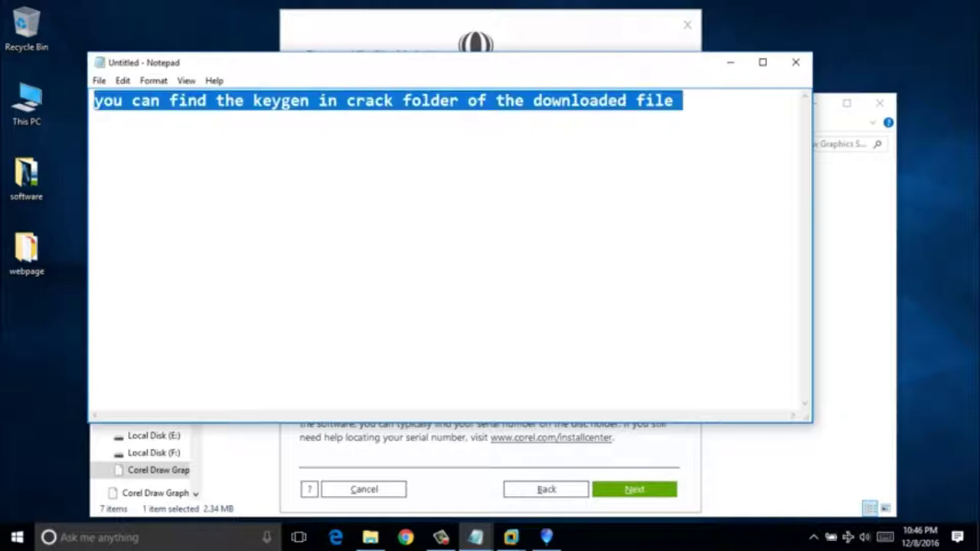
key(BackSpace)
text(run it)
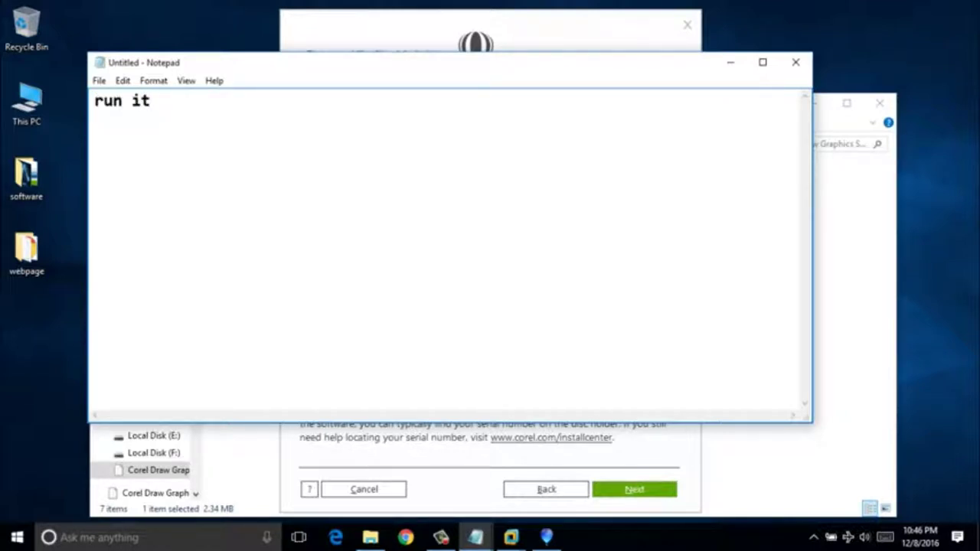
Switch to the Windows 7 virtual machine in VMware Workstation and close its open Corel Products Keygen window.
click(505, 541)
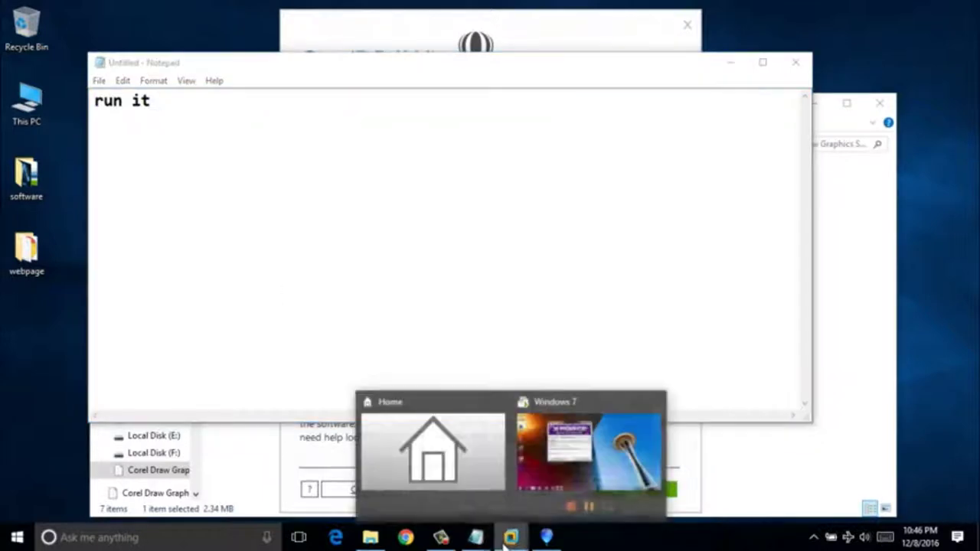
click(543, 472)
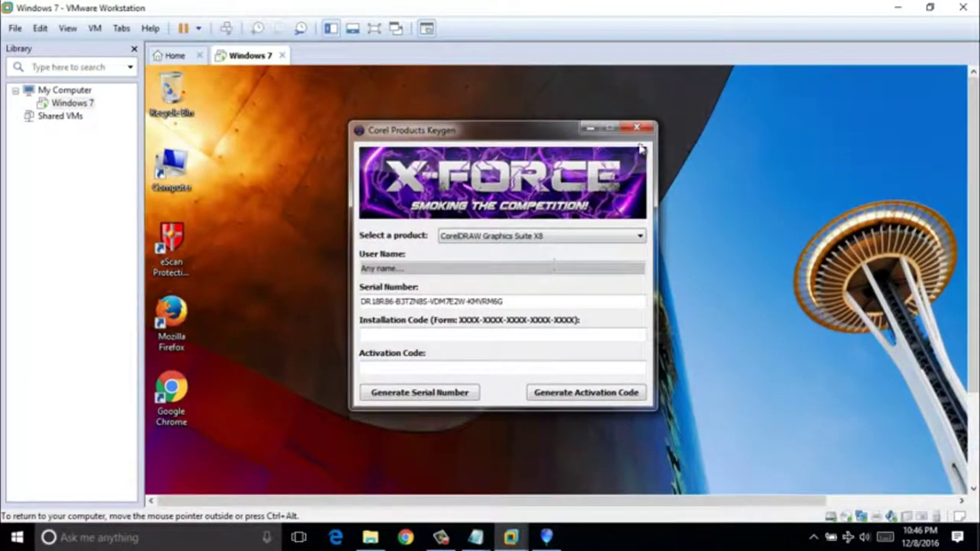
click(637, 127)
In the virtual machine, run corel draw x8 keygen from the corel\Crack folder on Local Disk (C:) and reposition its window.
double_click(171, 165)
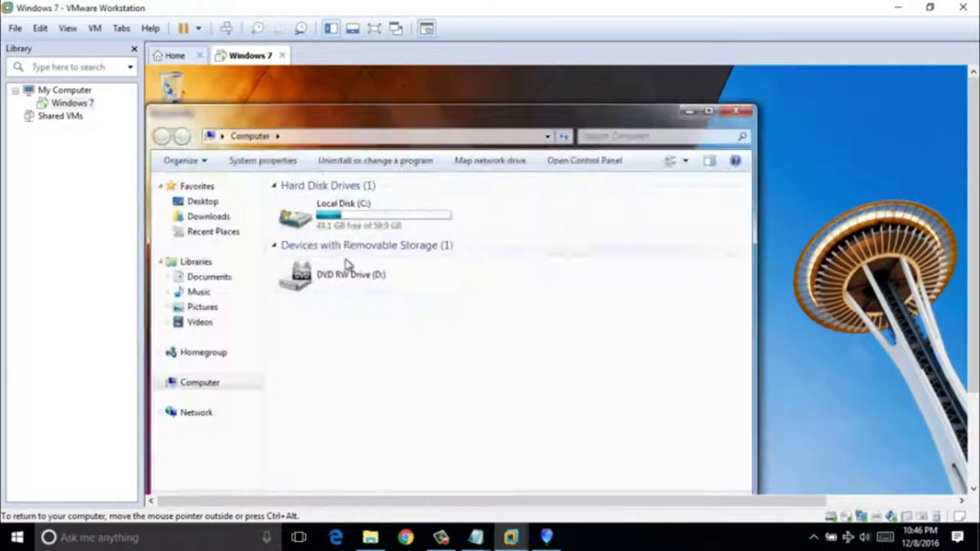
double_click(353, 217)
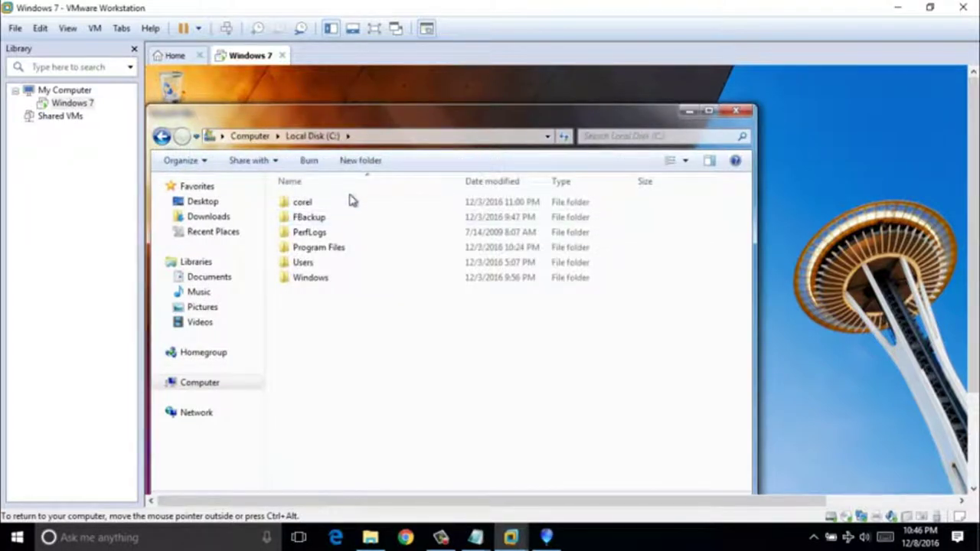
double_click(348, 203)
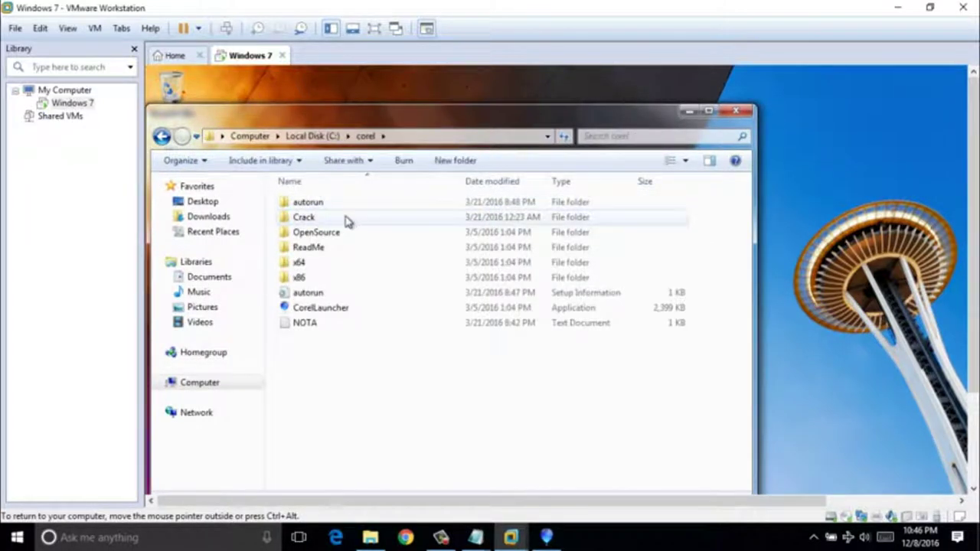
double_click(345, 218)
double_click(346, 207)
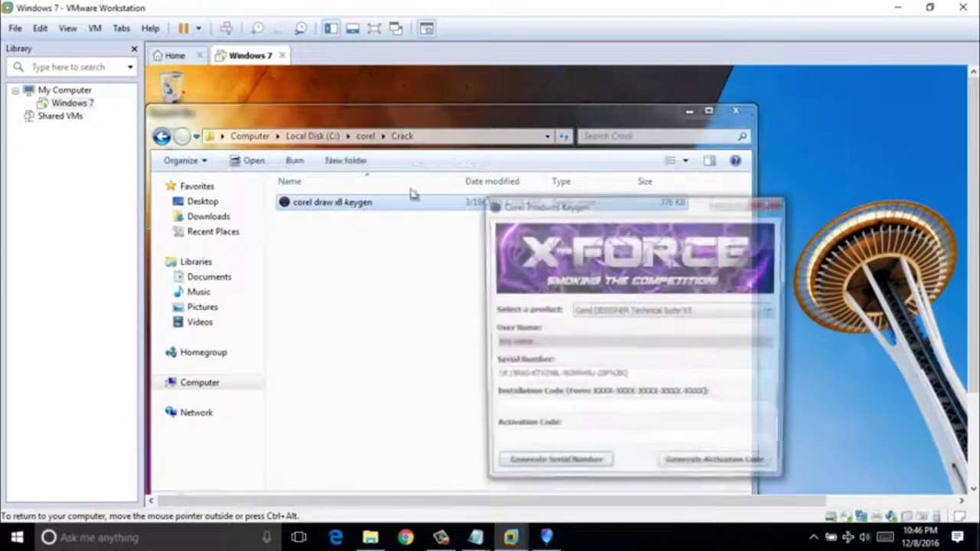
drag(599, 204, 496, 156)
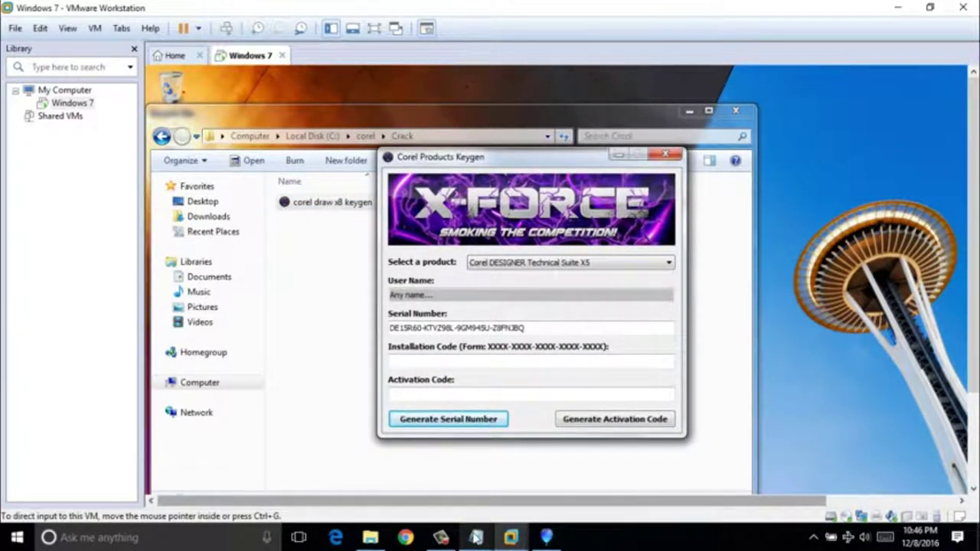
Replace the whole Notepad text with "select corel draw graphic suite x8 from the list".
mouse_move(475, 536)
click(452, 470)
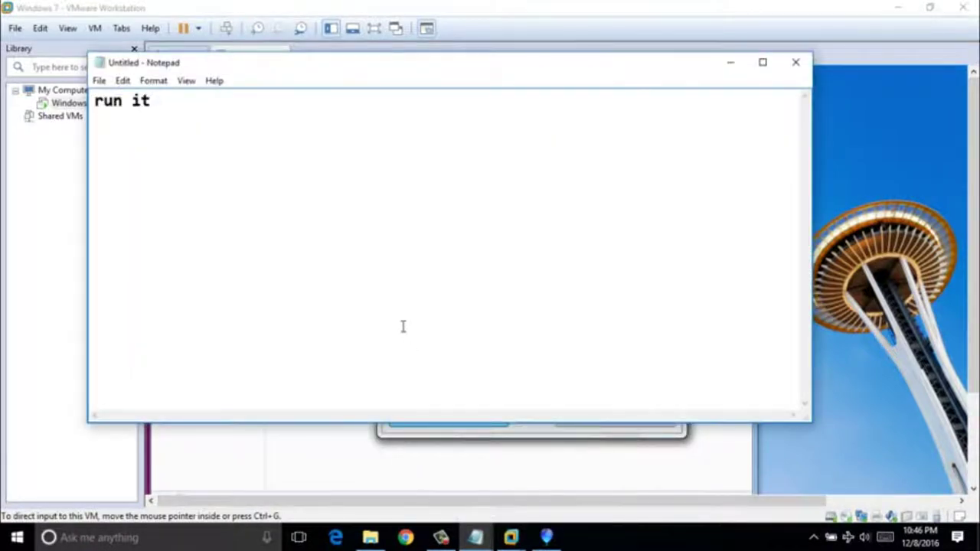
key(ctrl+a)
text(select cr)
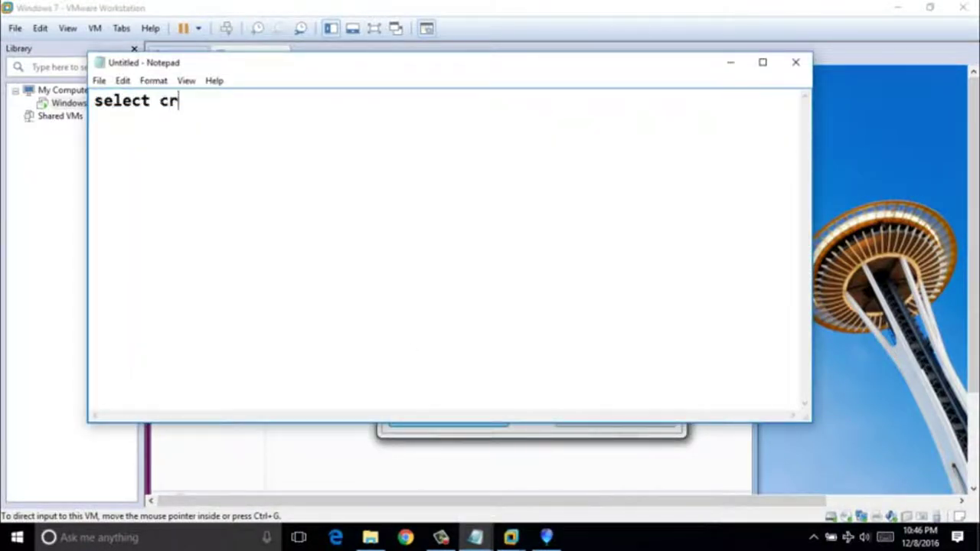
key(BackSpace)
text(orel dra)
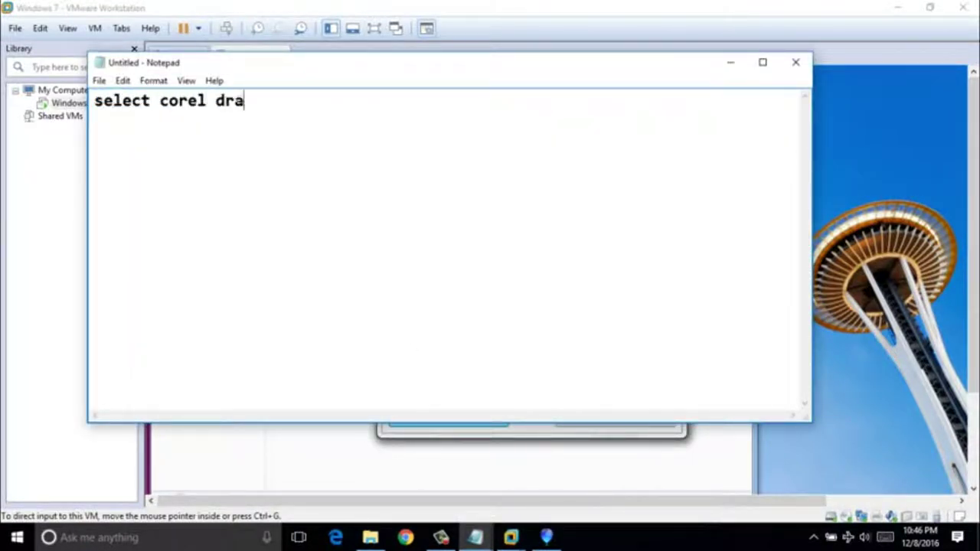
text(w gra)
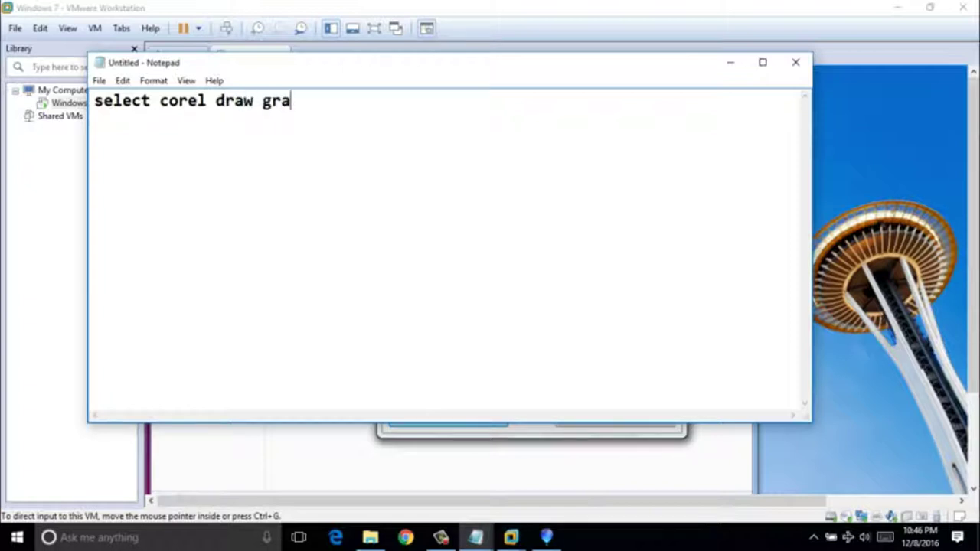
text(phic suite x8)
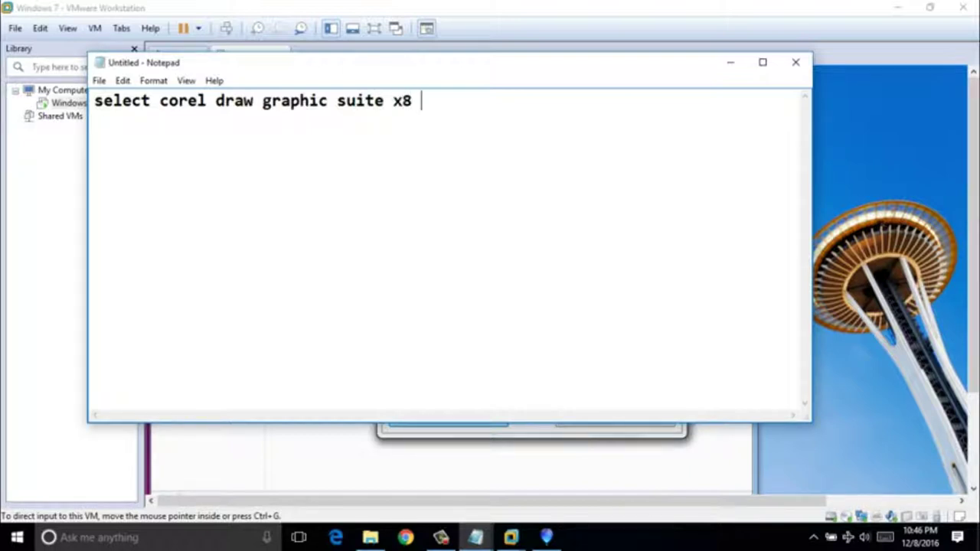
text( from the )
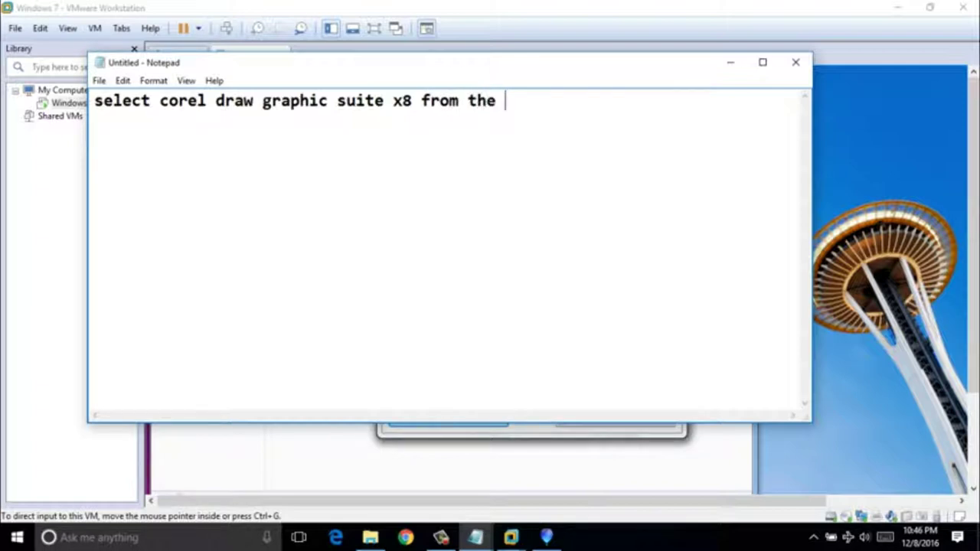
text(list)
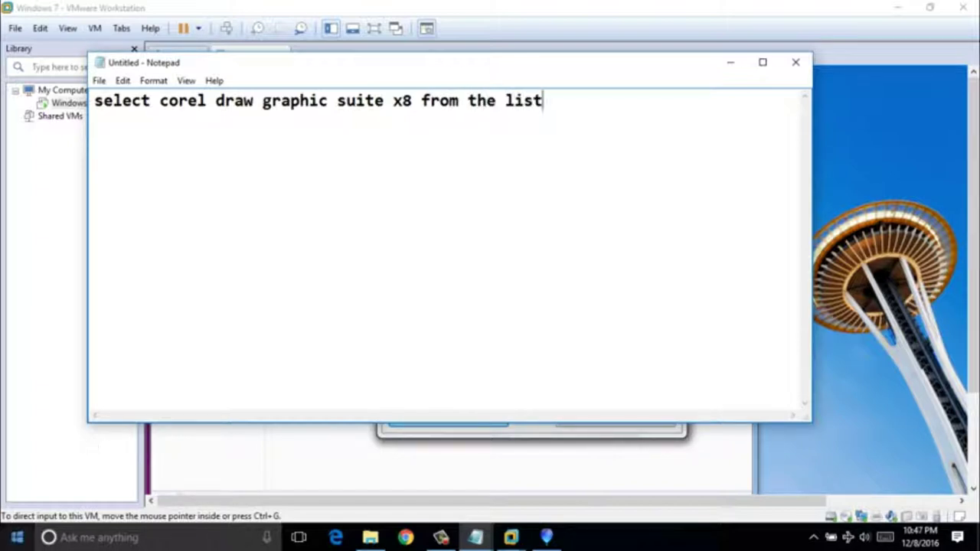
Switch to the Windows 7 virtual machine in VMware Workstation and select CorelDRAW Graphics Suite X8 as the keygen's product.
click(528, 6)
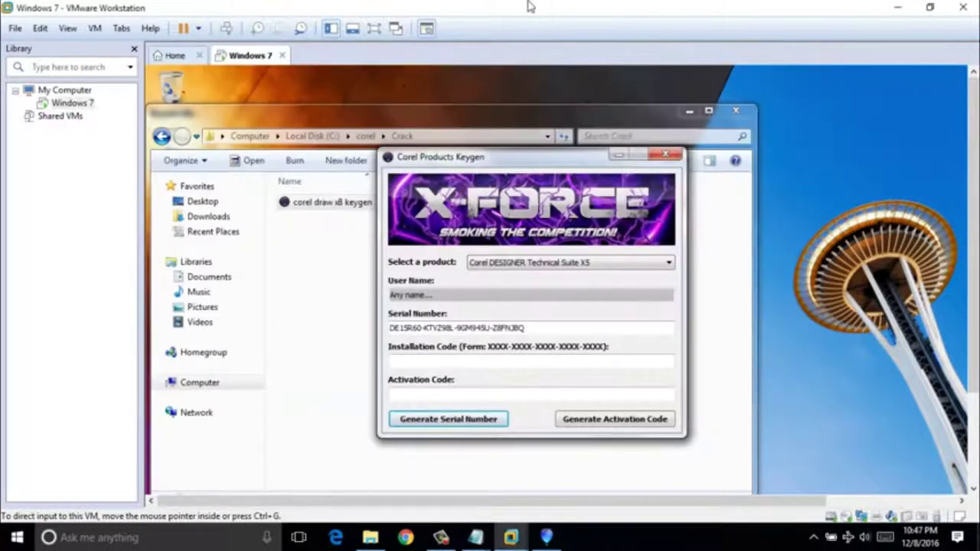
click(508, 264)
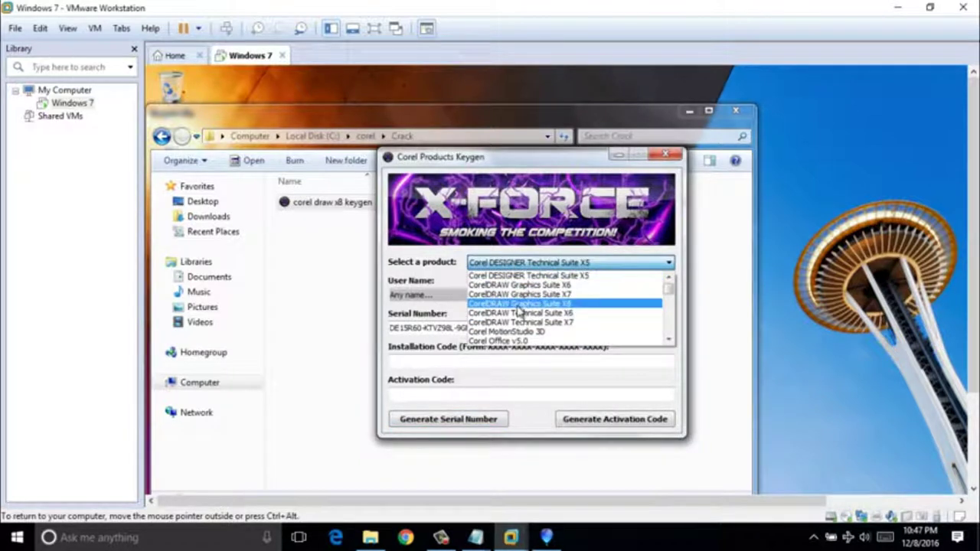
click(481, 304)
click(494, 263)
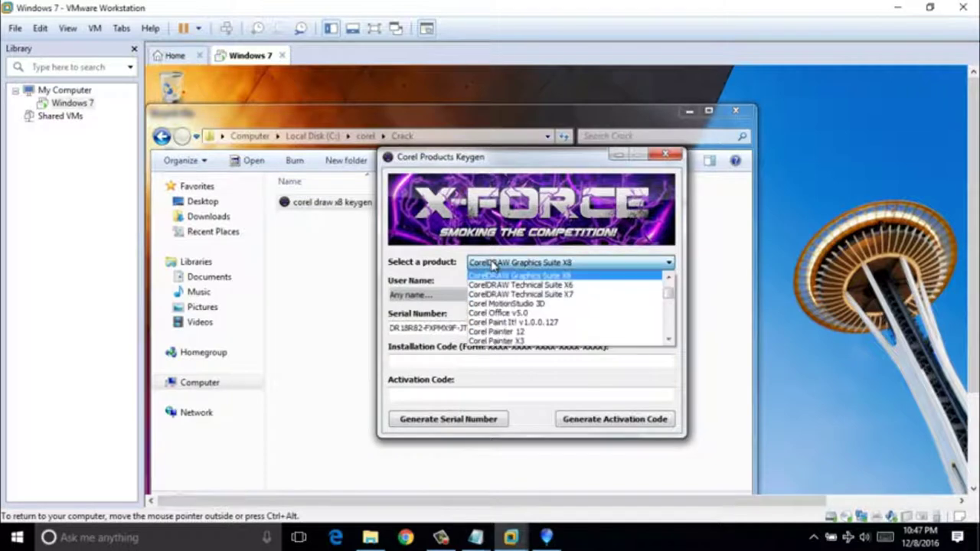
click(86, 297)
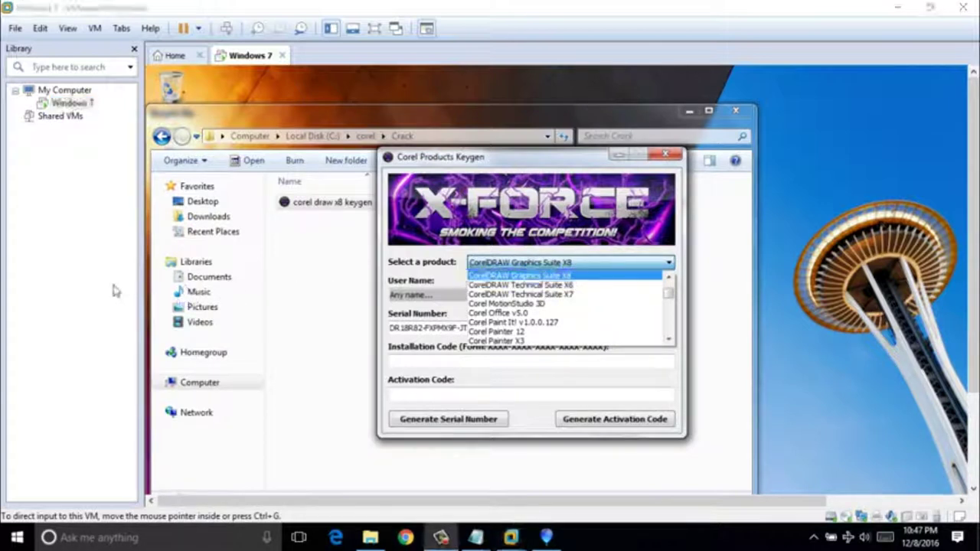
click(516, 276)
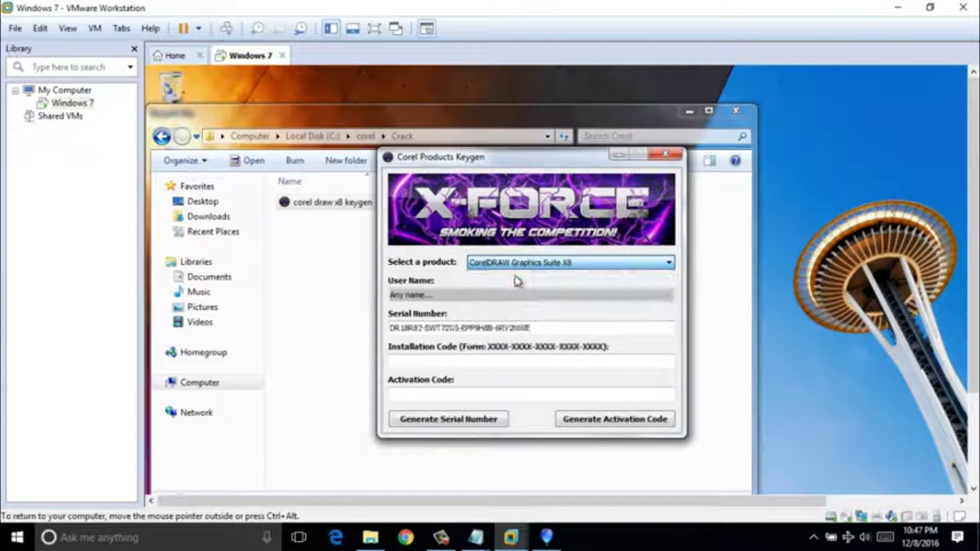
Generate a new serial number in the keygen and copy it, declining the security suite's quick virus check.
click(471, 418)
click(471, 418)
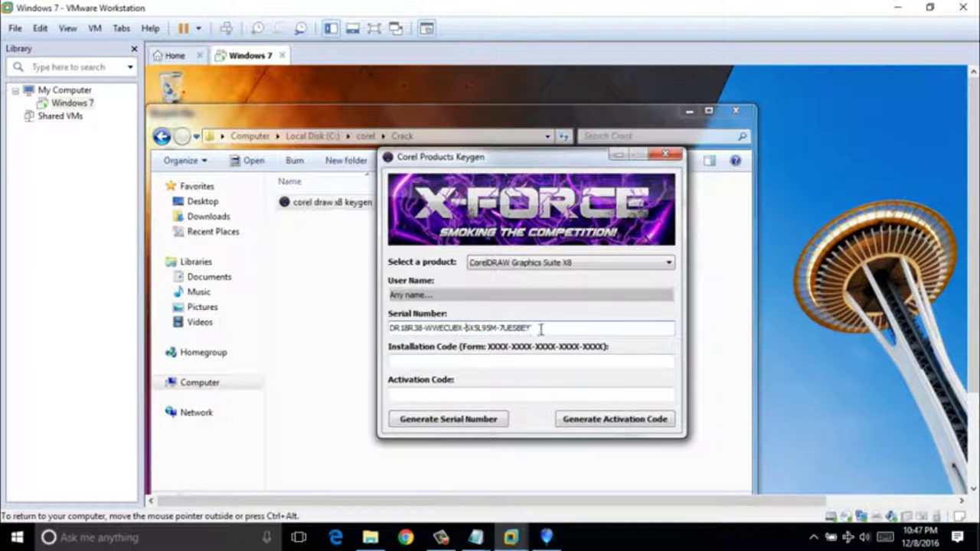
drag(541, 329, 392, 329)
right_click(401, 330)
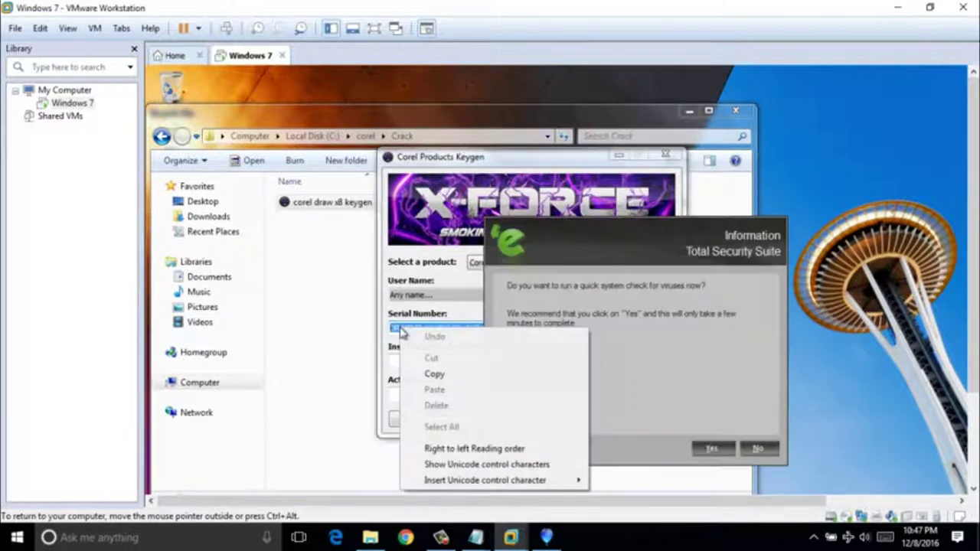
click(434, 374)
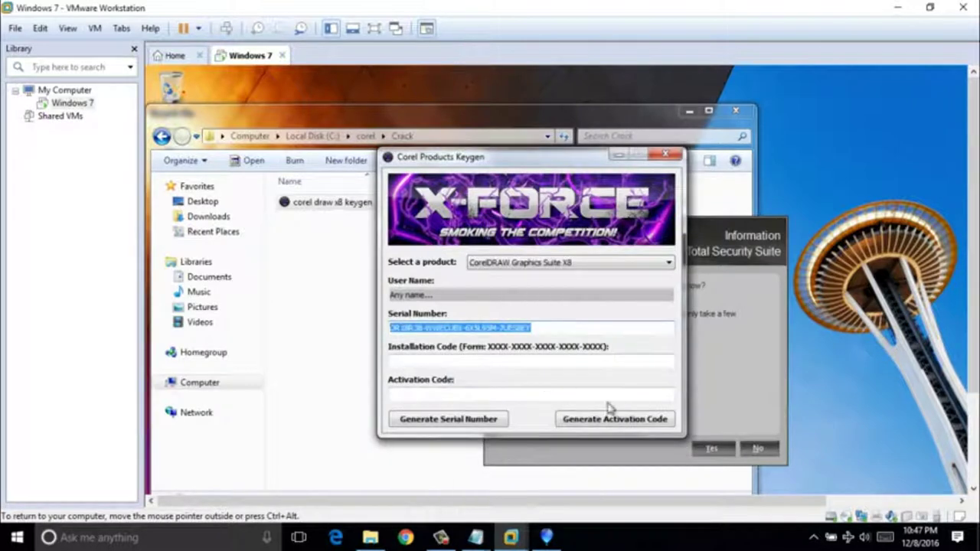
click(754, 449)
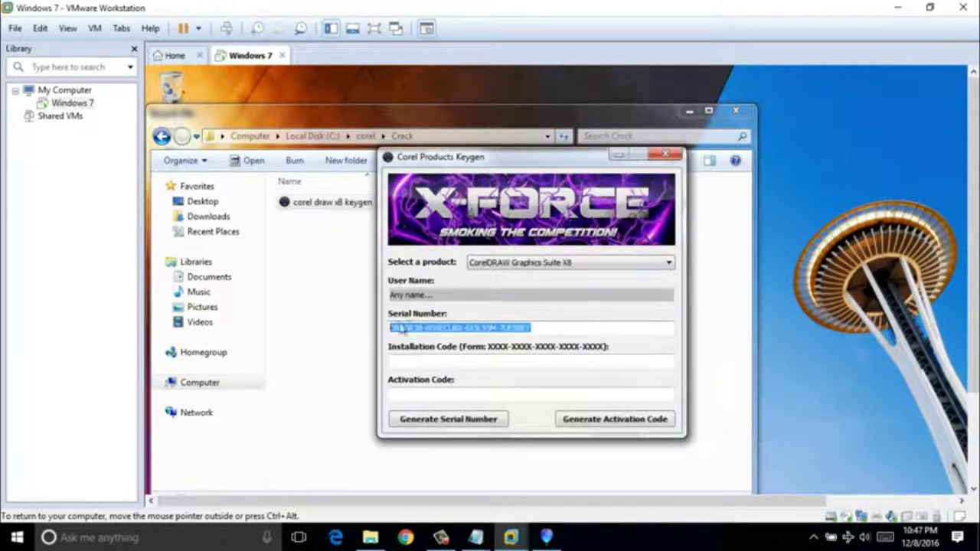
right_click(400, 328)
click(434, 374)
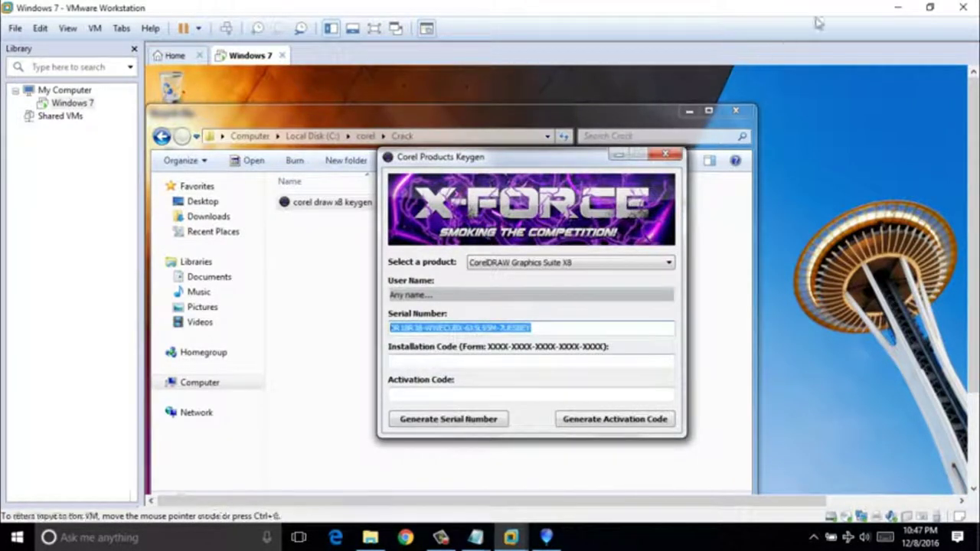
Minimise VMware Workstation and replace the whole Notepad text with the copied serial number.
click(898, 8)
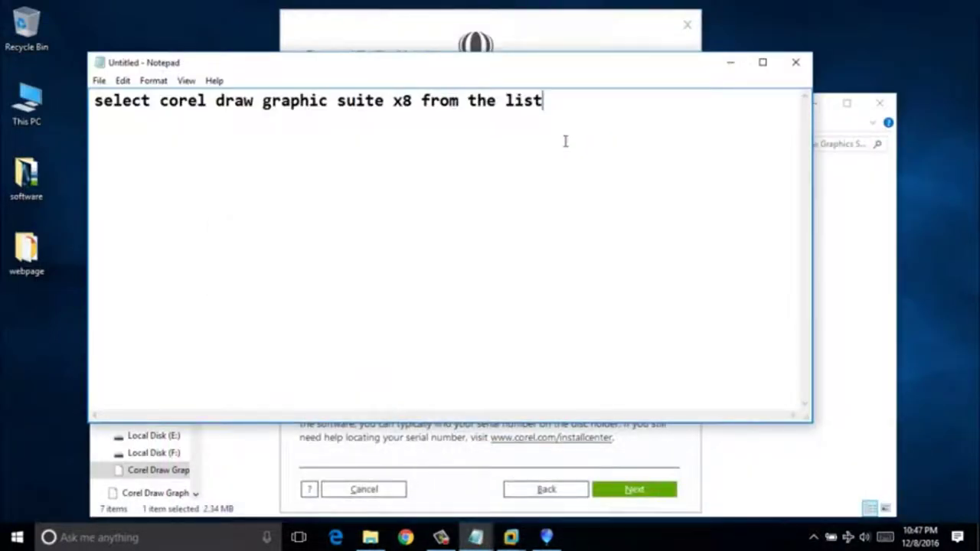
key(ctrl+a)
key(ctrl+v)
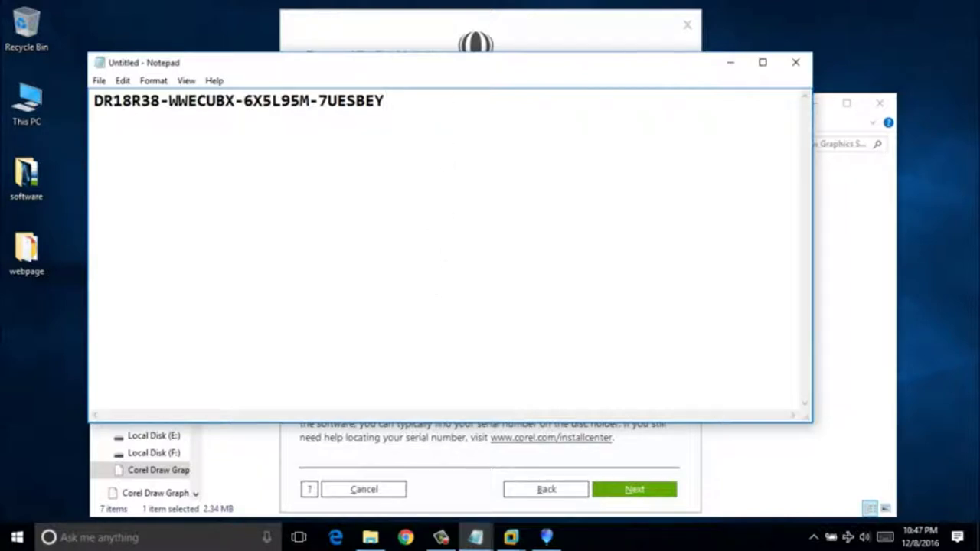
Add the line "you can use this key also" below the serial number in Notepad, leaving a blank line between.
text(u can)
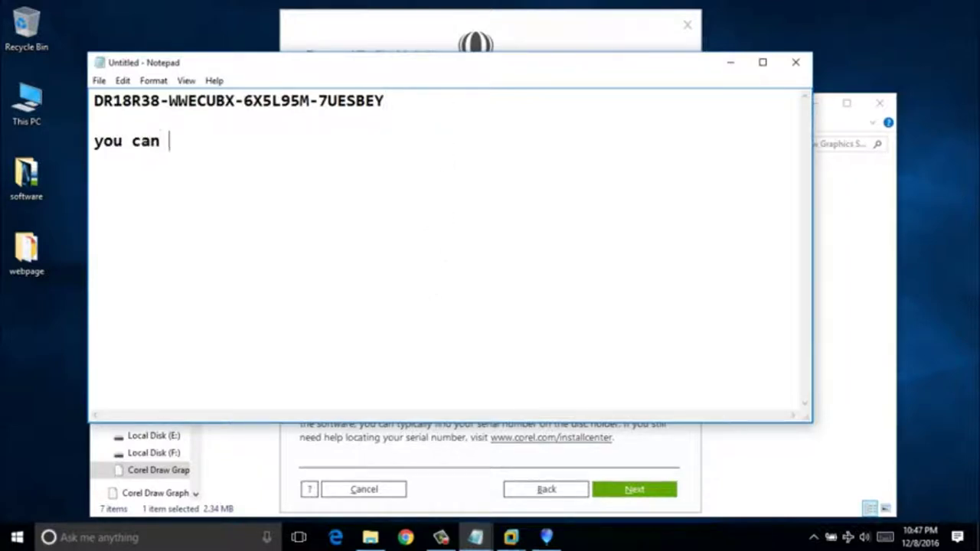
text( use this )
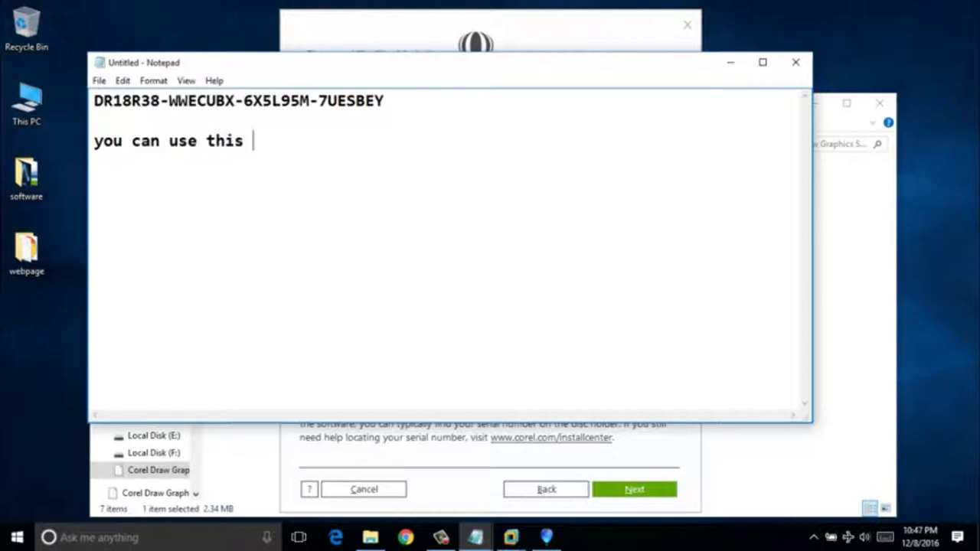
text(key alos)
key(BackSpace)
key(BackSpace)
key(BackSpace)
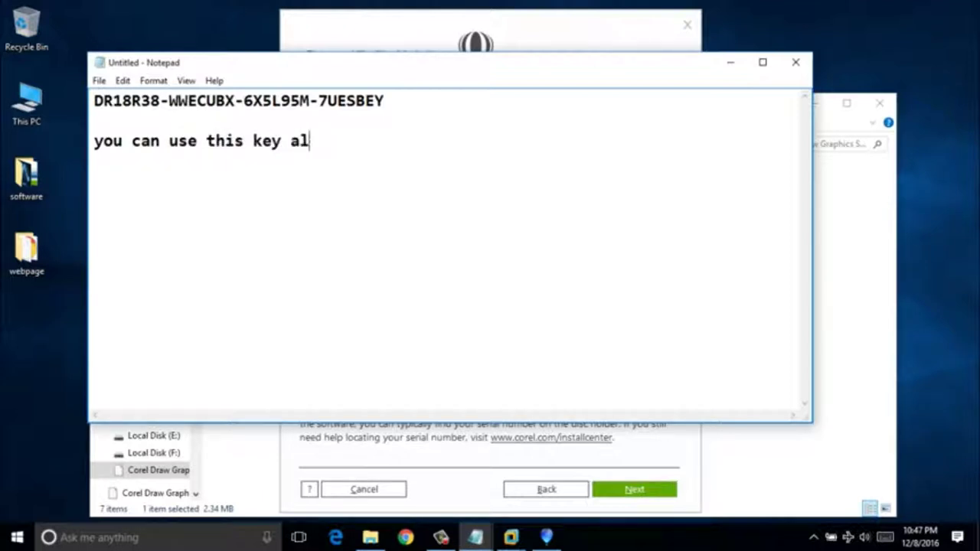
text(lso)
Reposition the Notepad window and add the line "type this key in serial box" at the end of the text.
drag(523, 67, 426, 100)
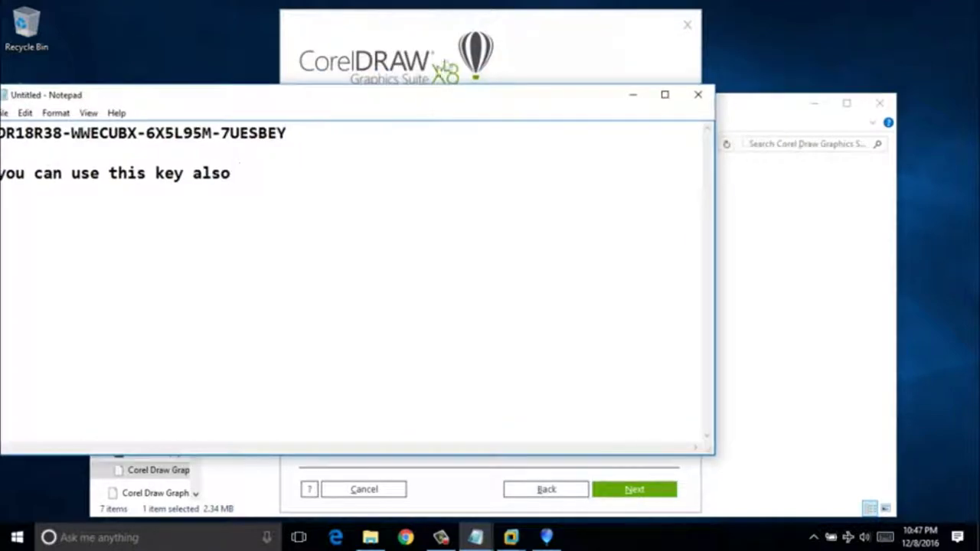
drag(288, 98, 478, 117)
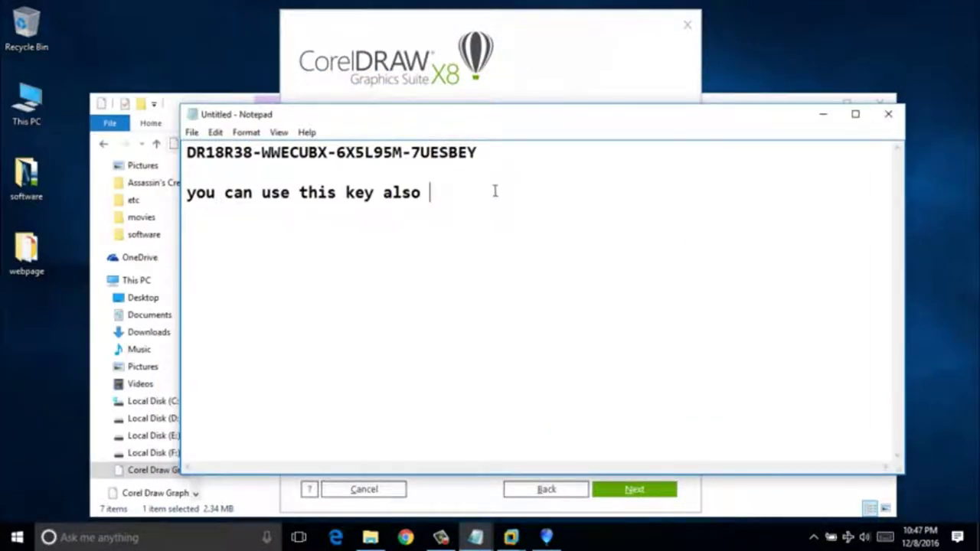
text(tyoe)
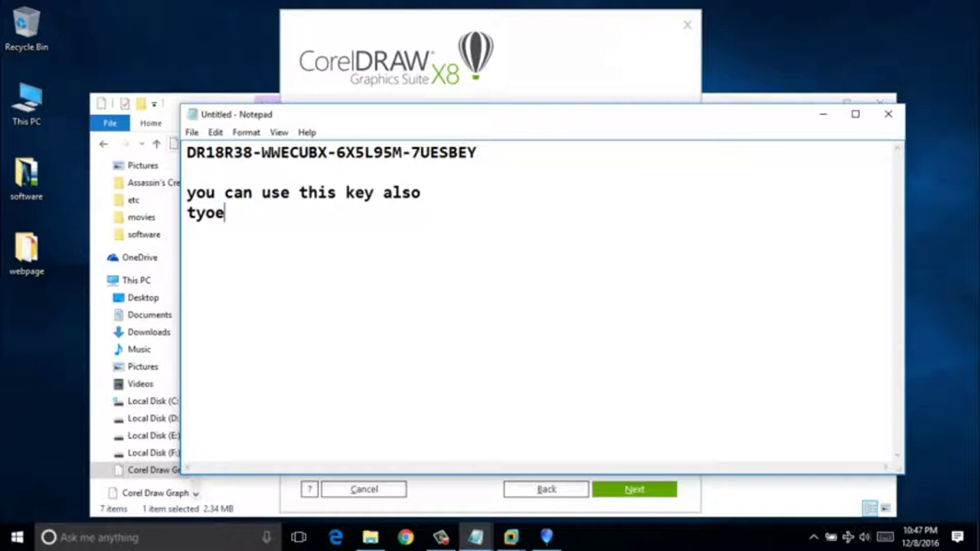
text(pe this)
key(BackSpace)
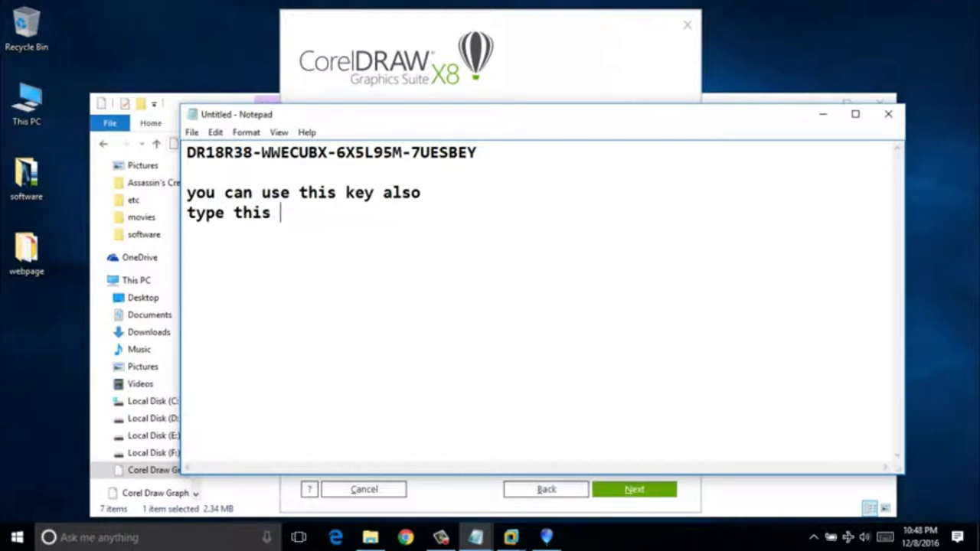
text(key in s)
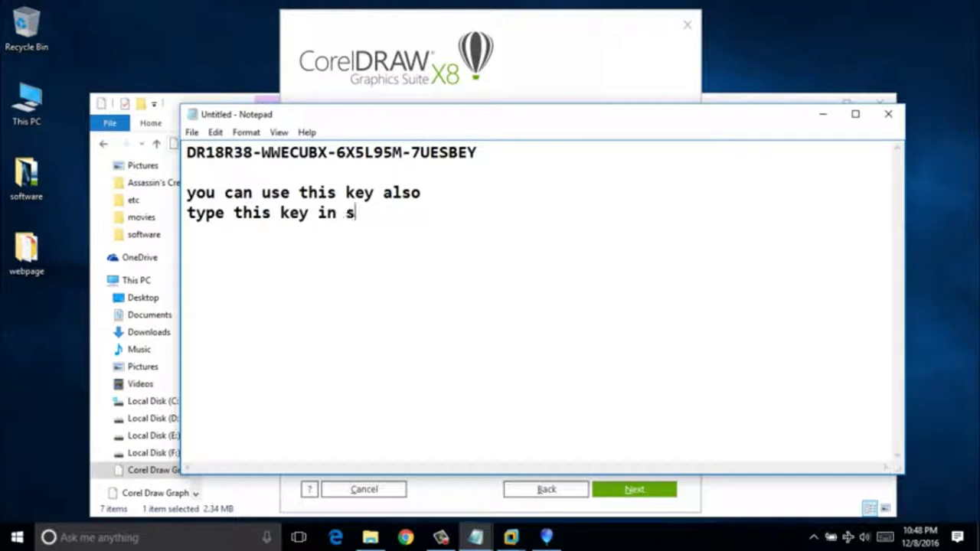
text(erial box)
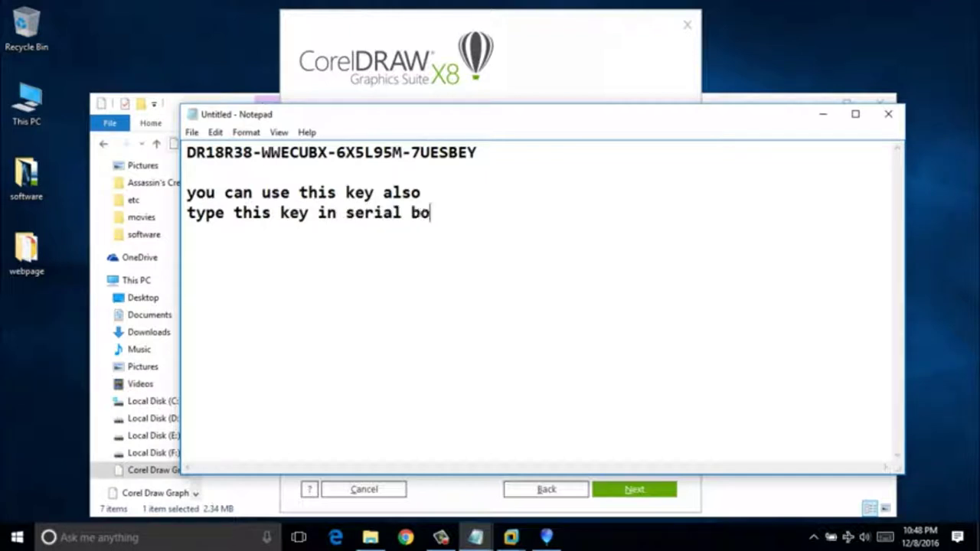
Switch to the CorelDRAW Graphics Suite X8 installer, move its window beside the Notepad text and paste the serial number into Serial Number.
click(575, 61)
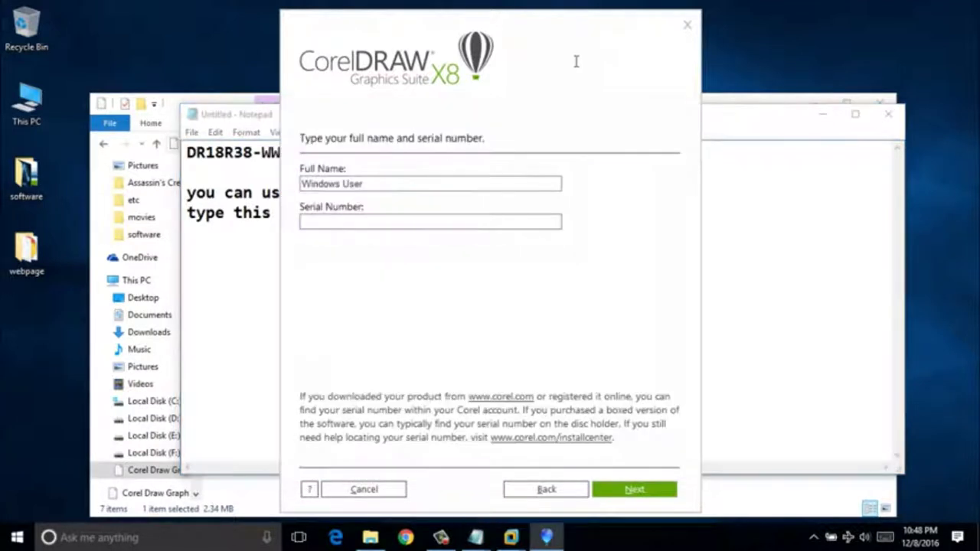
drag(564, 39, 804, 31)
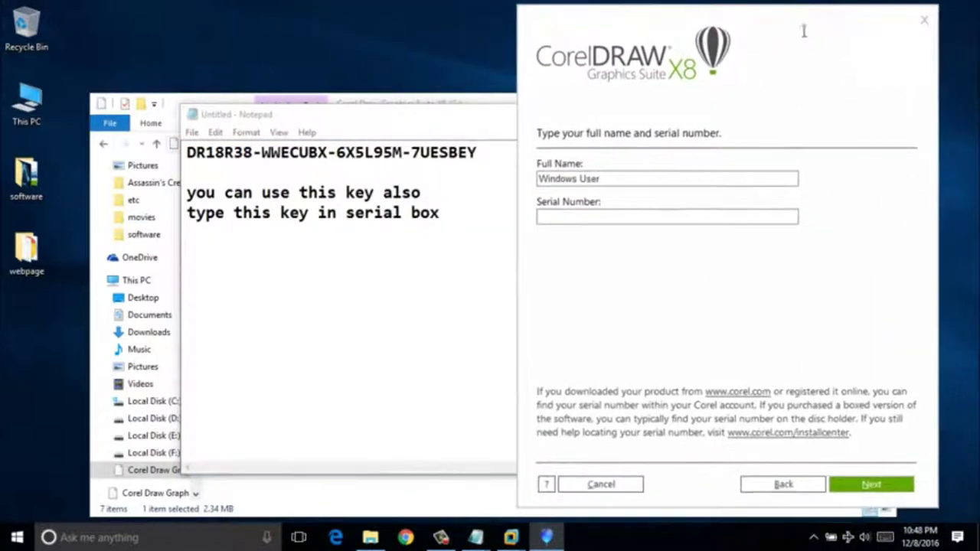
click(675, 217)
key(ctrl+v)
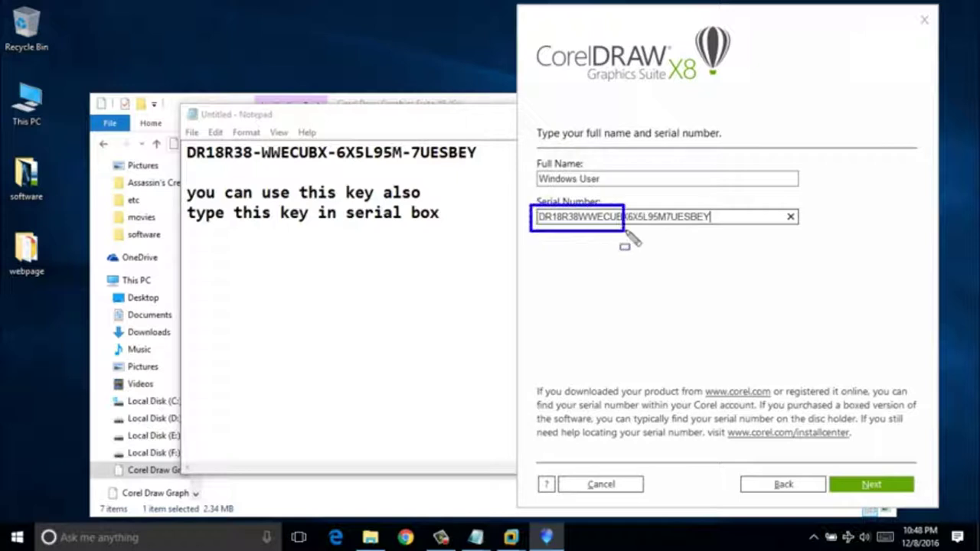
click(536, 431)
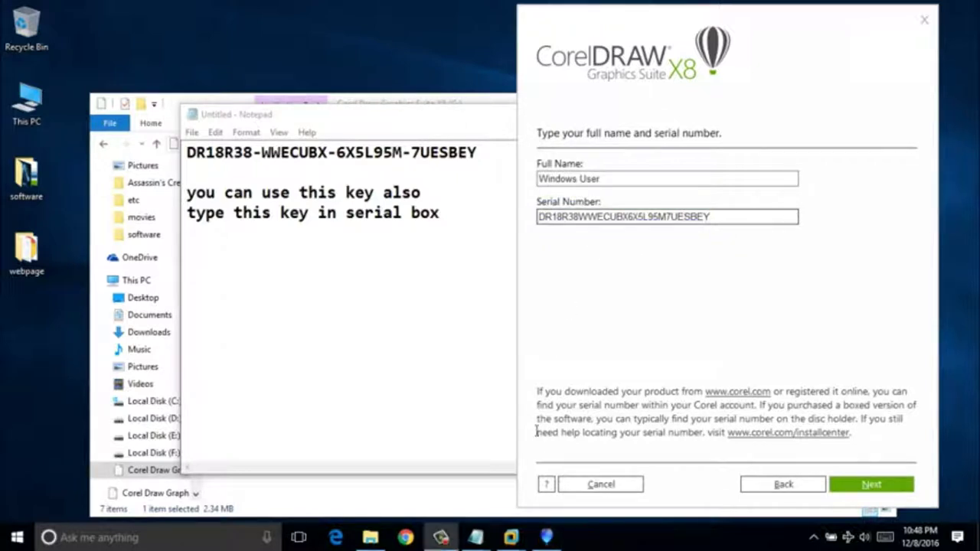
Return to Notepad and add the line "make sure you turned internet off during installation process" at the end of the text.
mouse_move(476, 536)
click(459, 459)
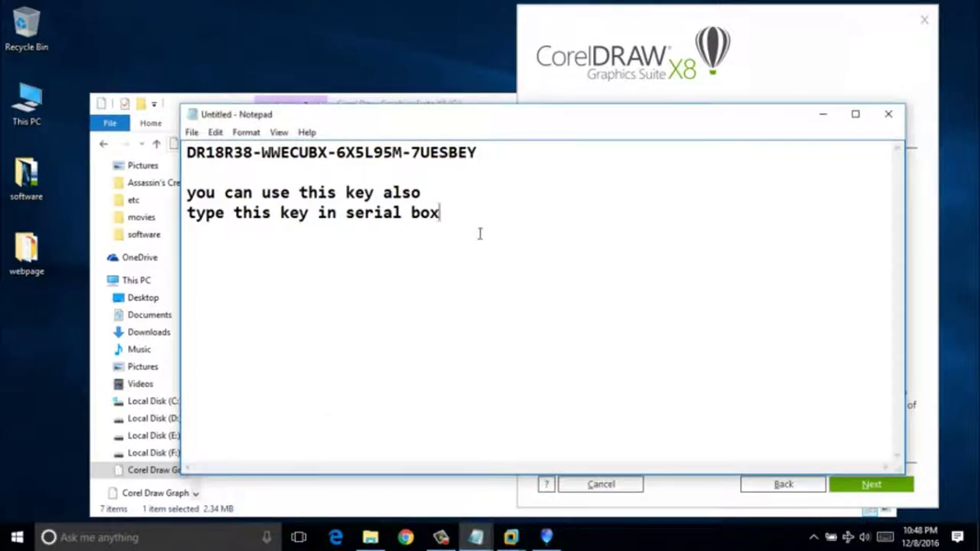
text(make y)
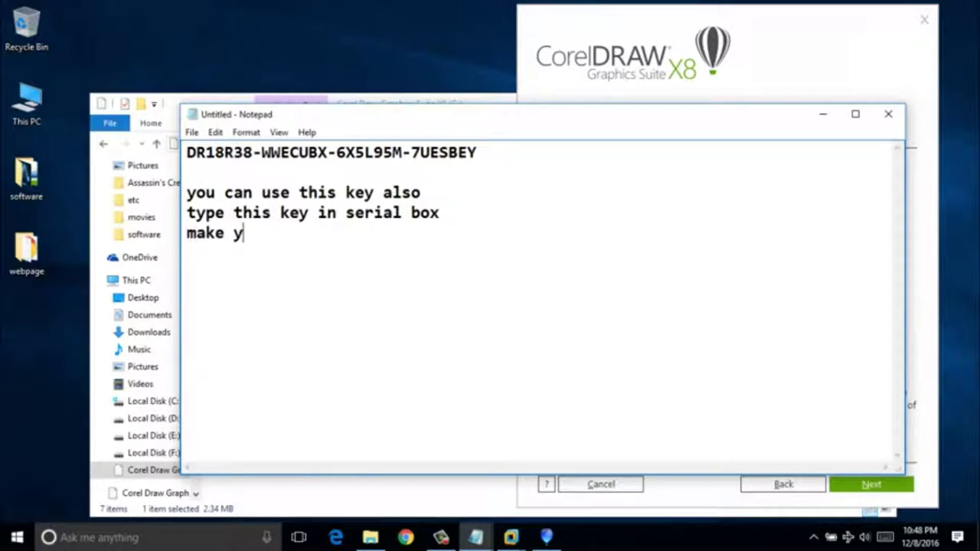
key(BackSpace)
text(sure you yure)
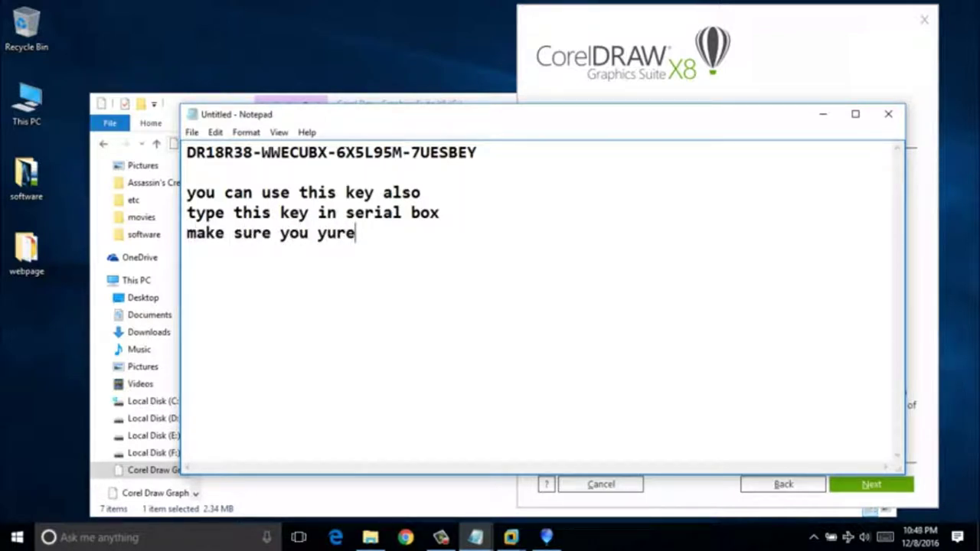
key(BackSpace)
key(BackSpace)
key(BackSpace)
key(BackSpace)
text(turned inte)
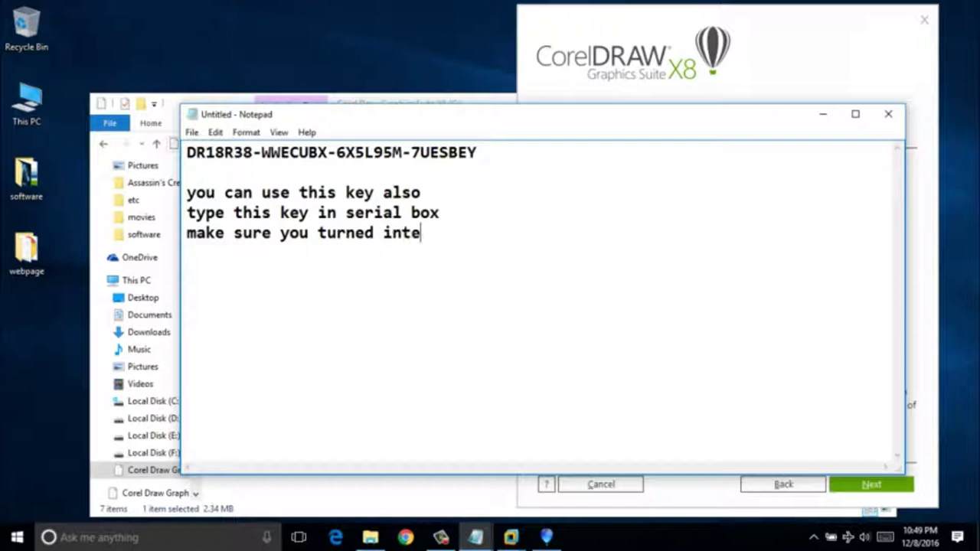
text(rnet off )
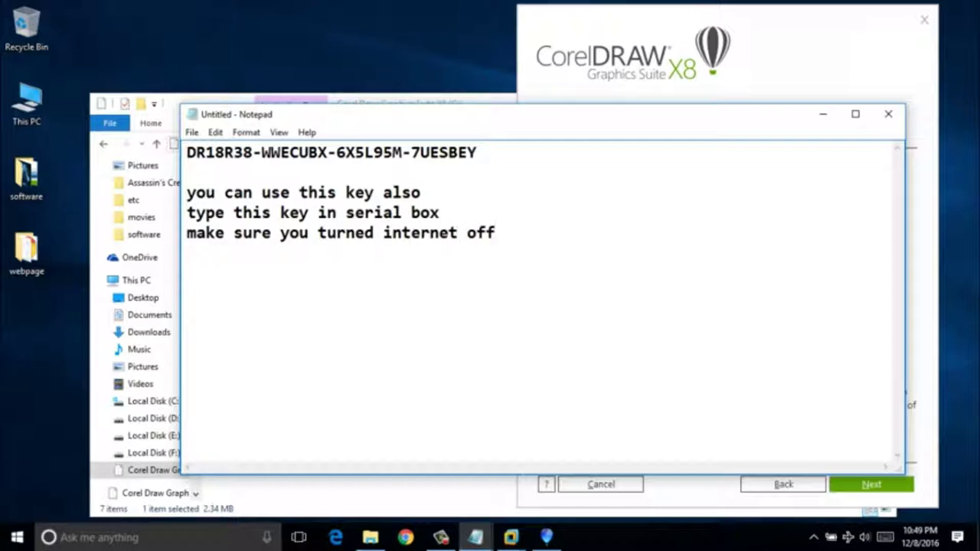
text(during )
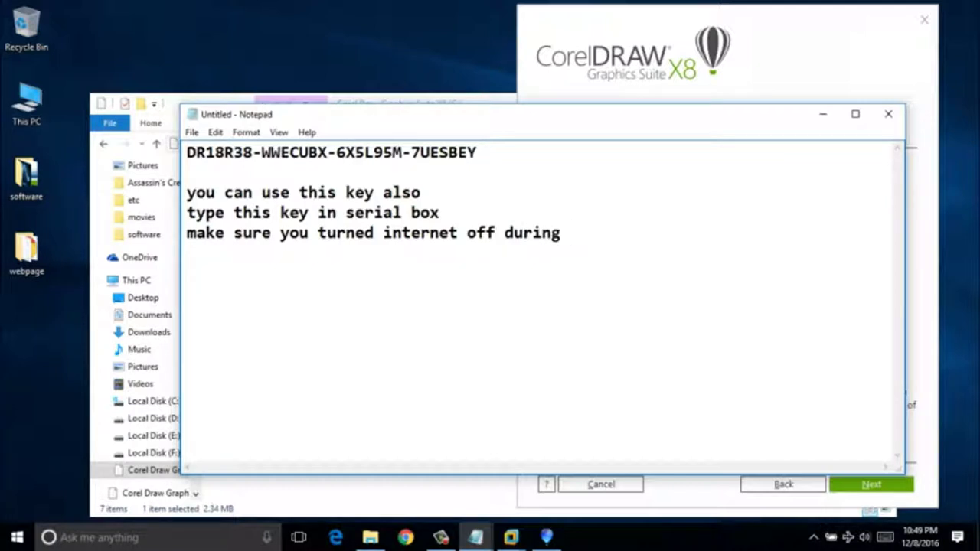
text(installatio)
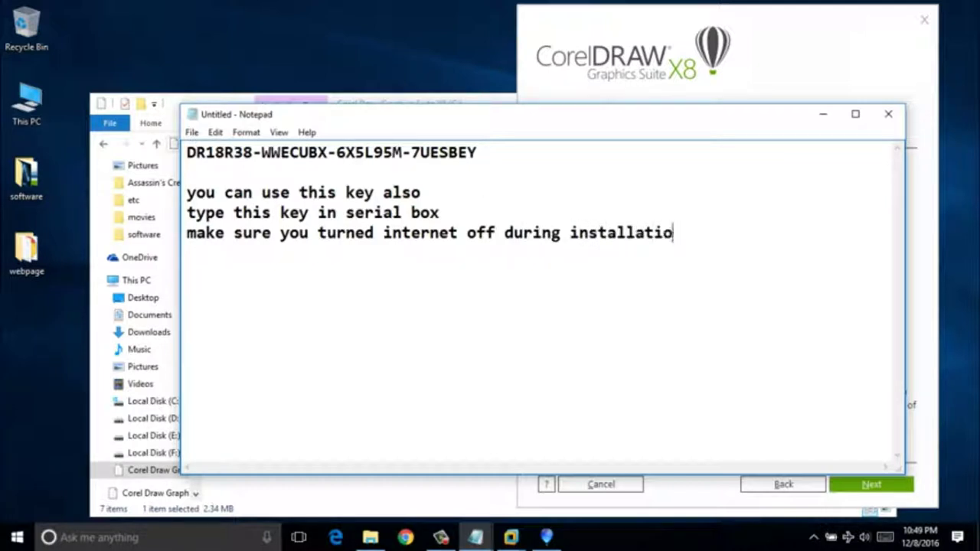
text(n process)
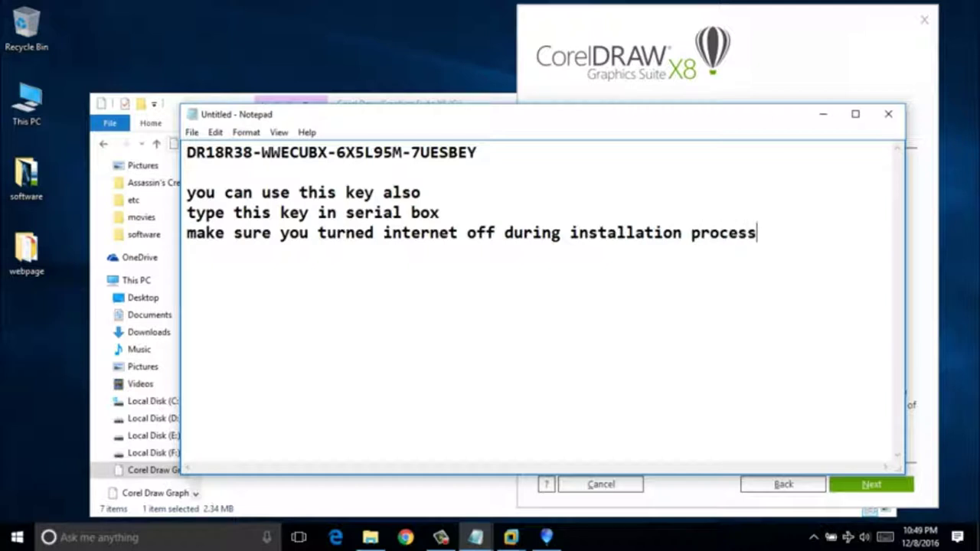
Switch to the CorelDRAW installer, choose Custom Installation, accept the default programs, features and additional options, and start the installation.
key(alt+Tab)
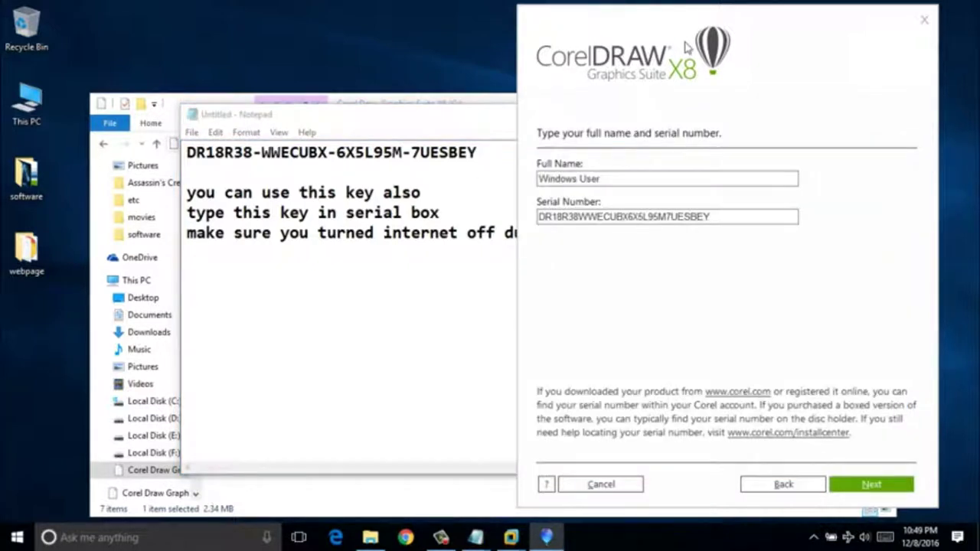
click(841, 487)
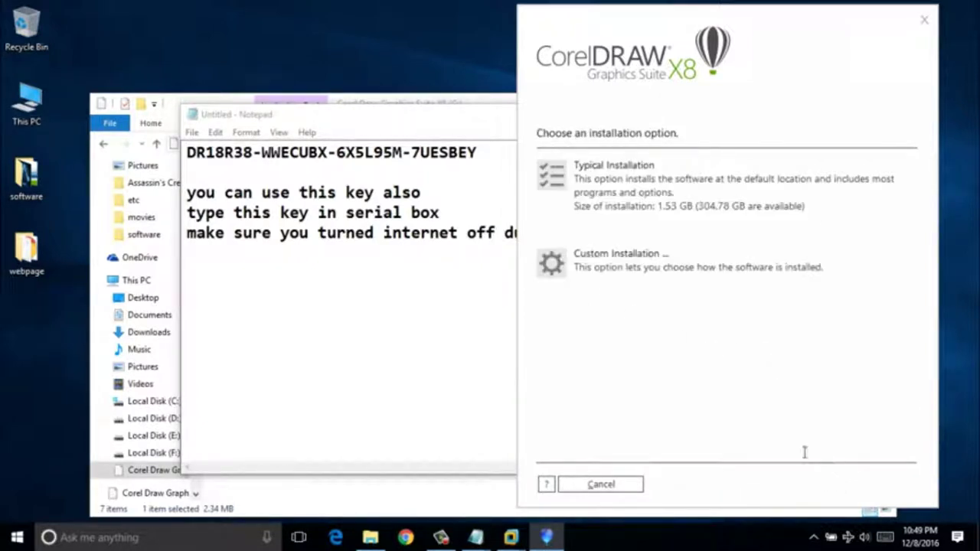
click(558, 262)
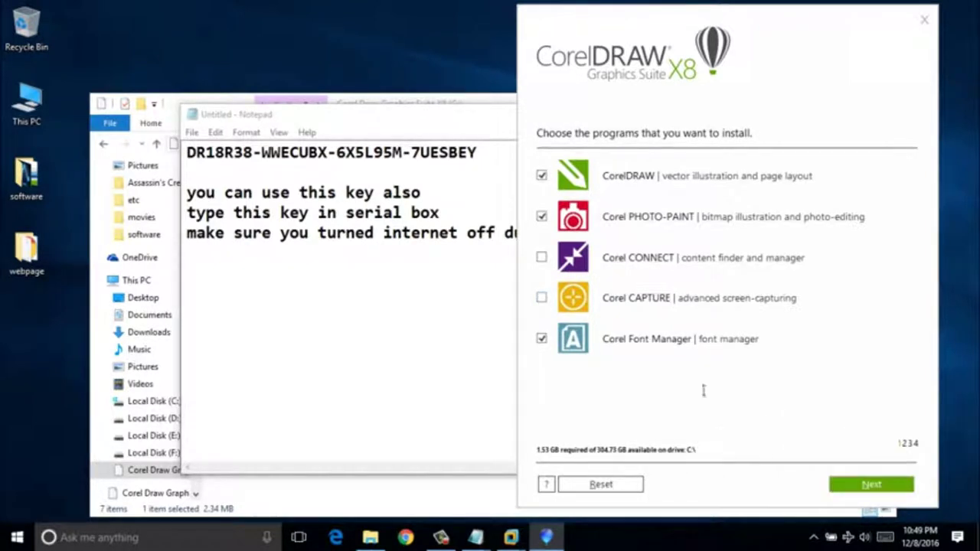
click(845, 491)
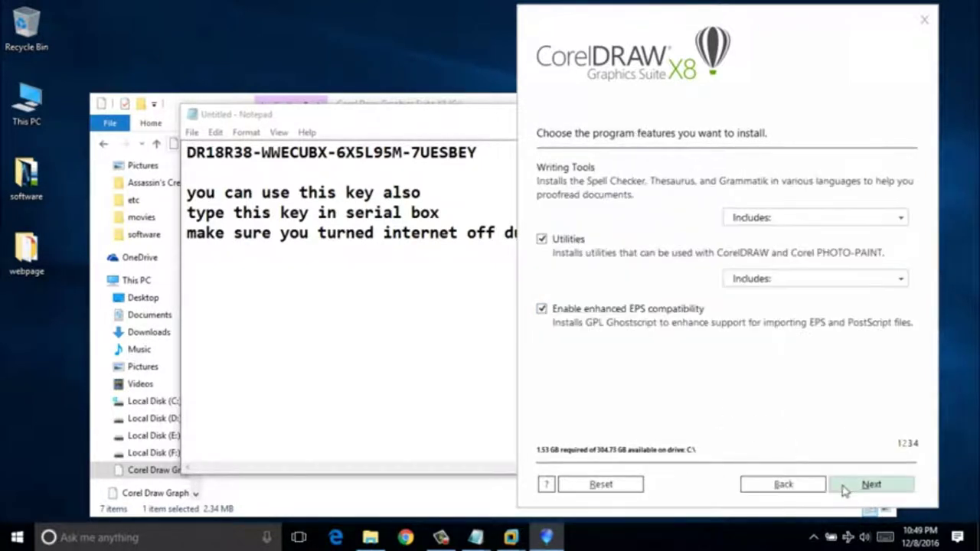
click(869, 490)
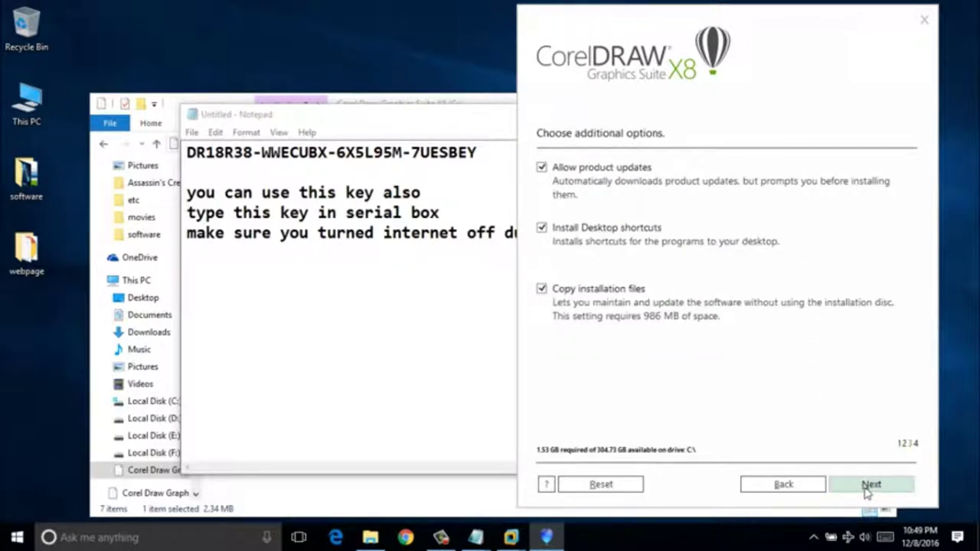
click(867, 490)
click(869, 485)
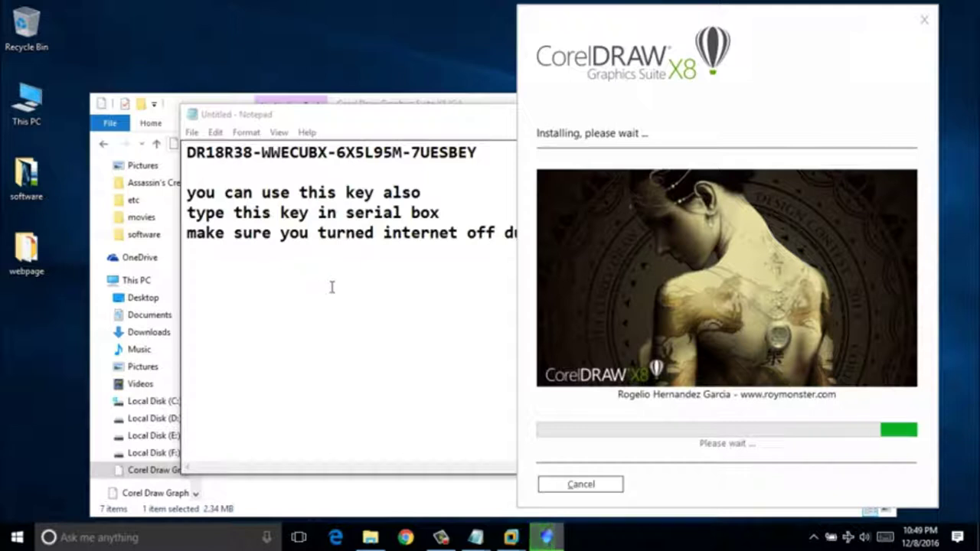
Add the line "wait unitl it install" at the end of the Notepad text and check the installer's progress.
click(473, 277)
click(797, 242)
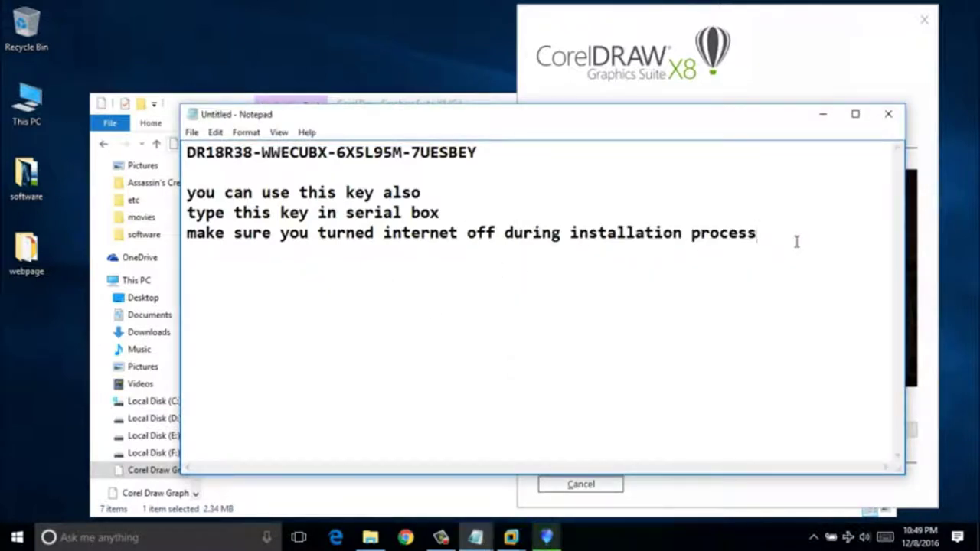
text(wait )
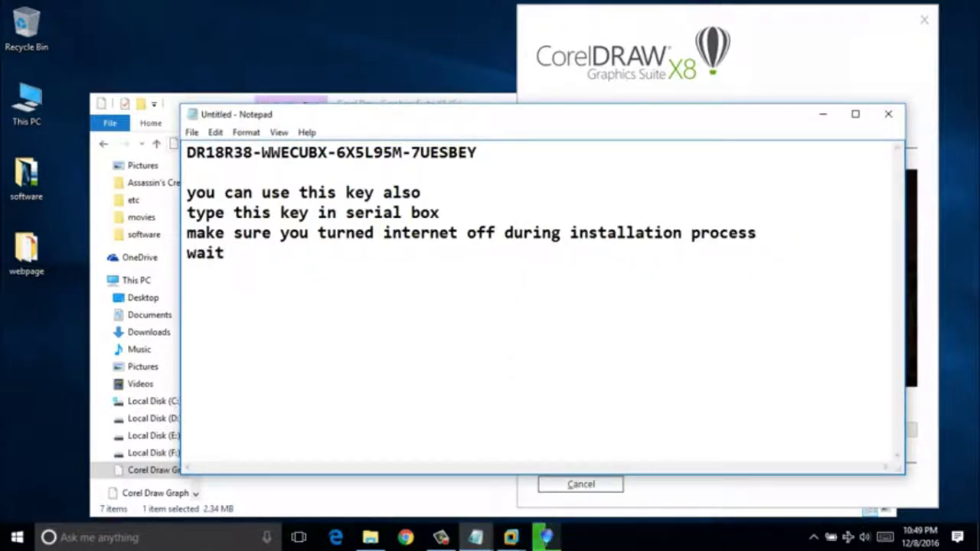
text(unitl )
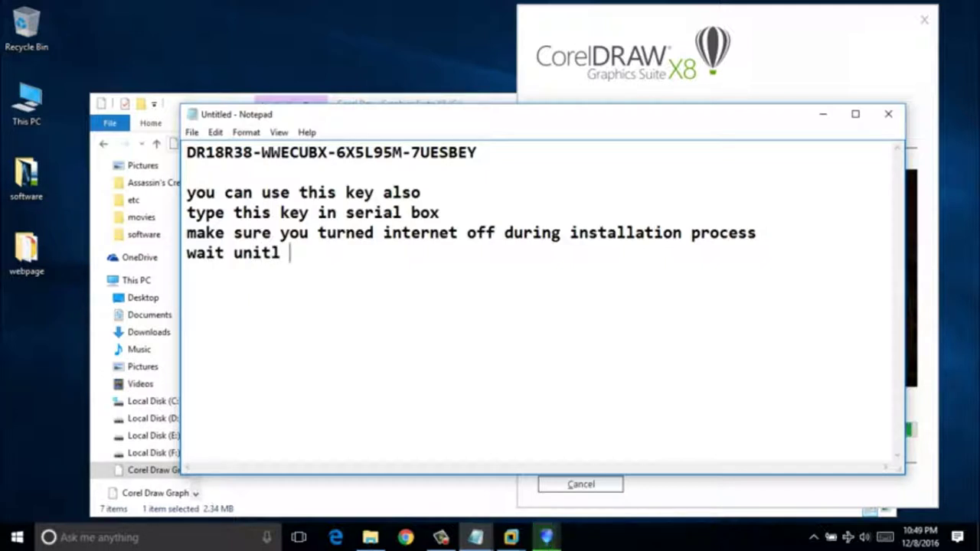
text(it install)
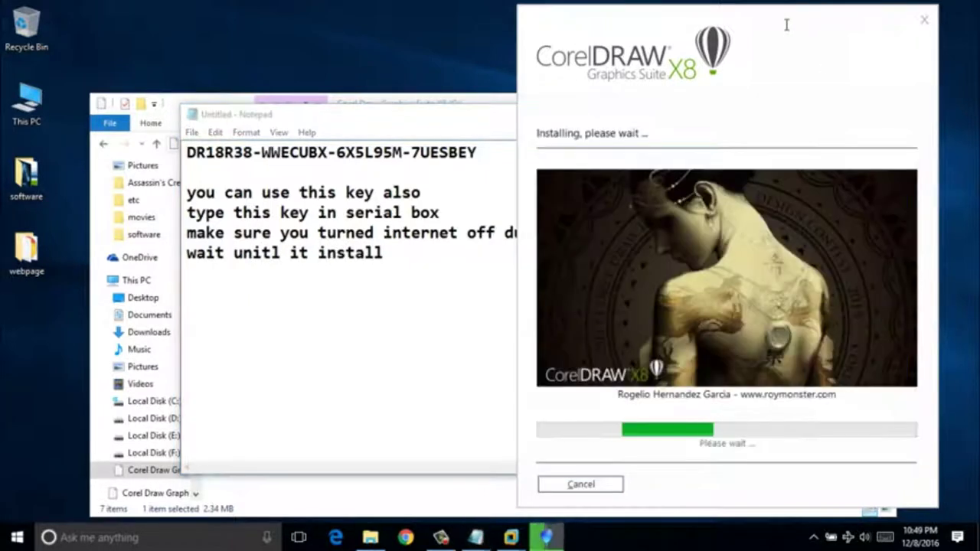
key(alt+Tab)
click(437, 252)
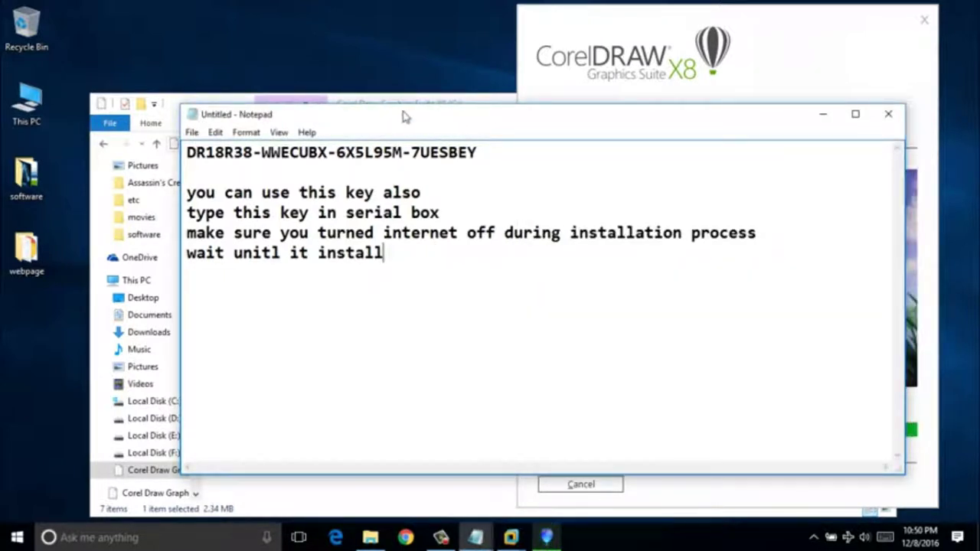
click(586, 36)
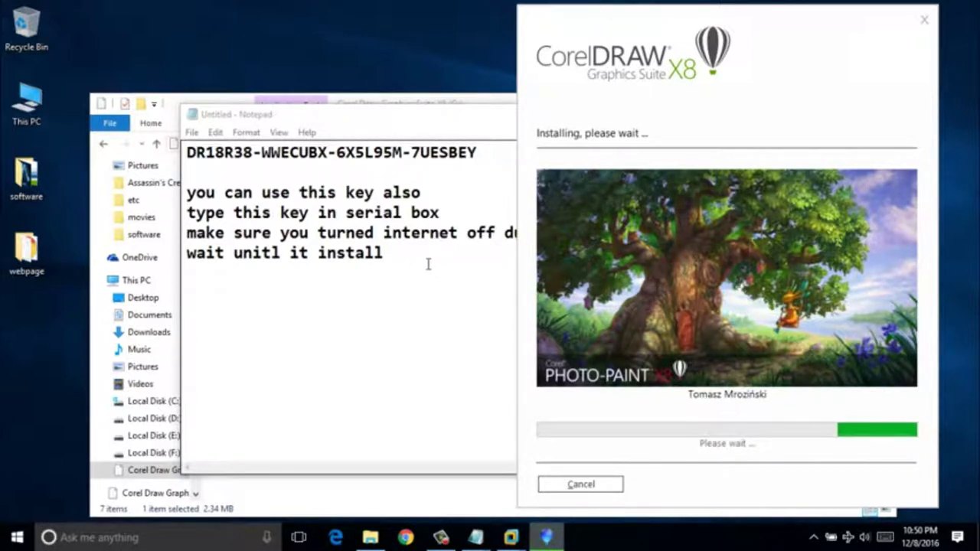
Add the line "iam going to skip this installation part in video" at the end of the Notepad text.
click(428, 264)
key(Return)
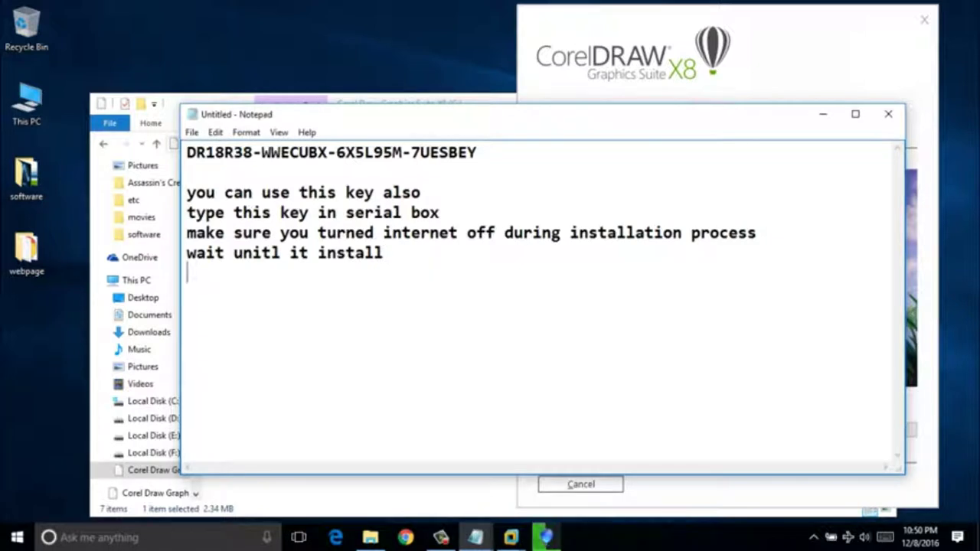
text(a)
key(BackSpace)
text(iam )
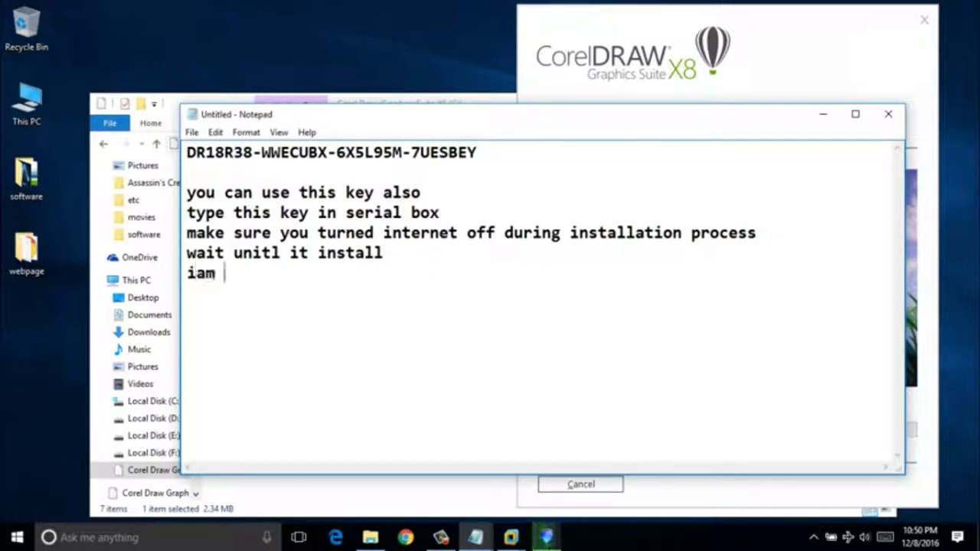
text(going to )
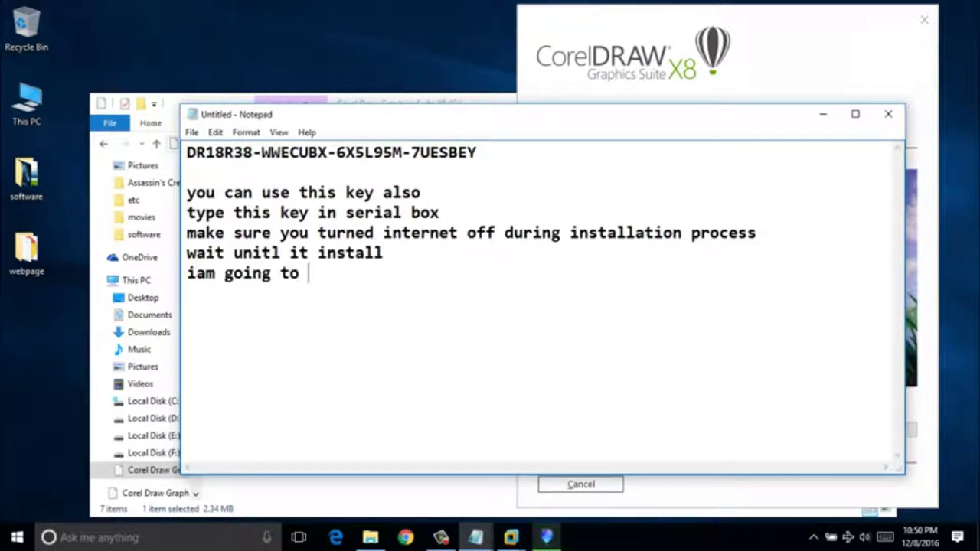
text(skip this)
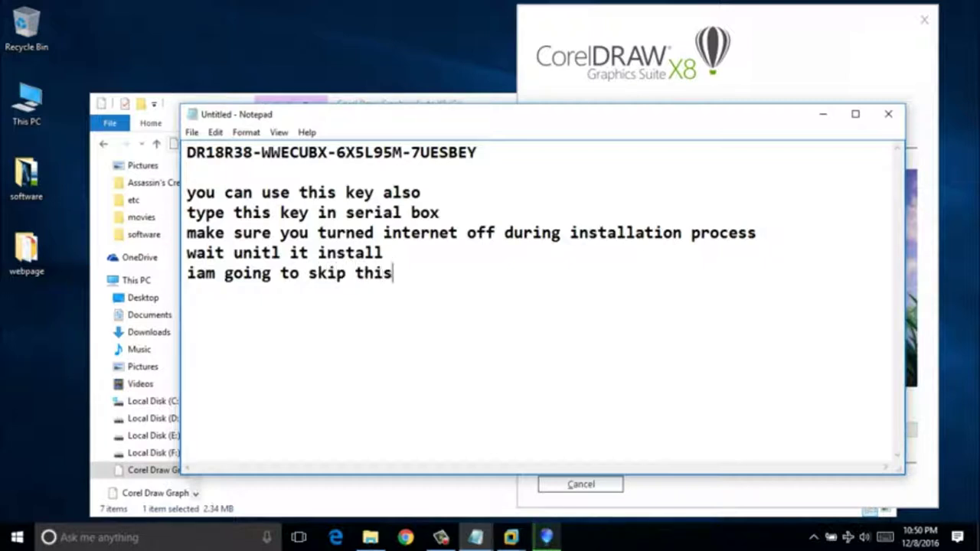
text( insta)
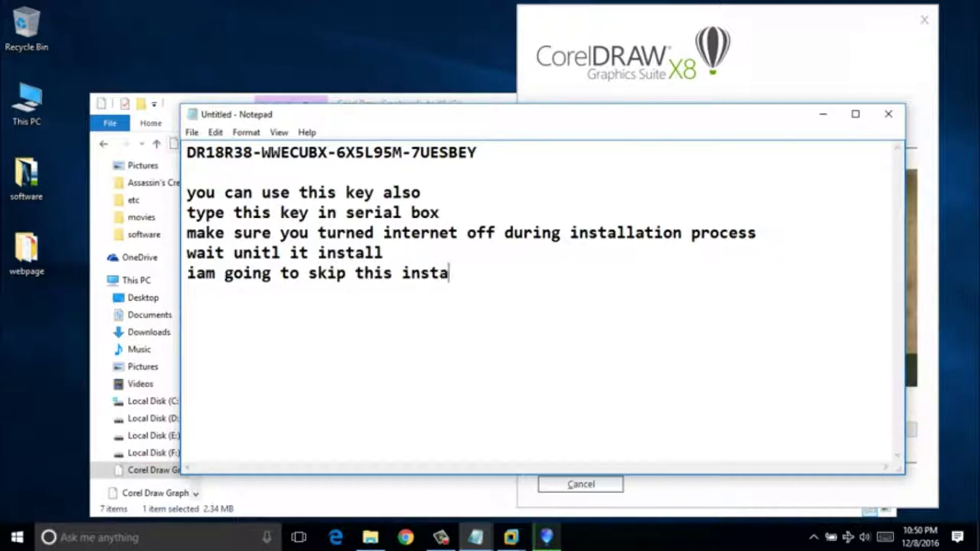
text(llation p)
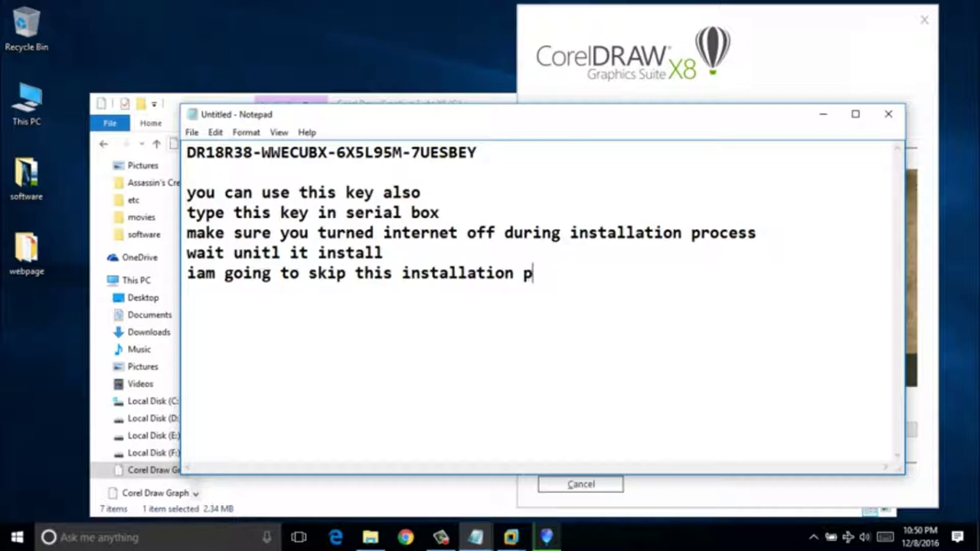
text(art in video)
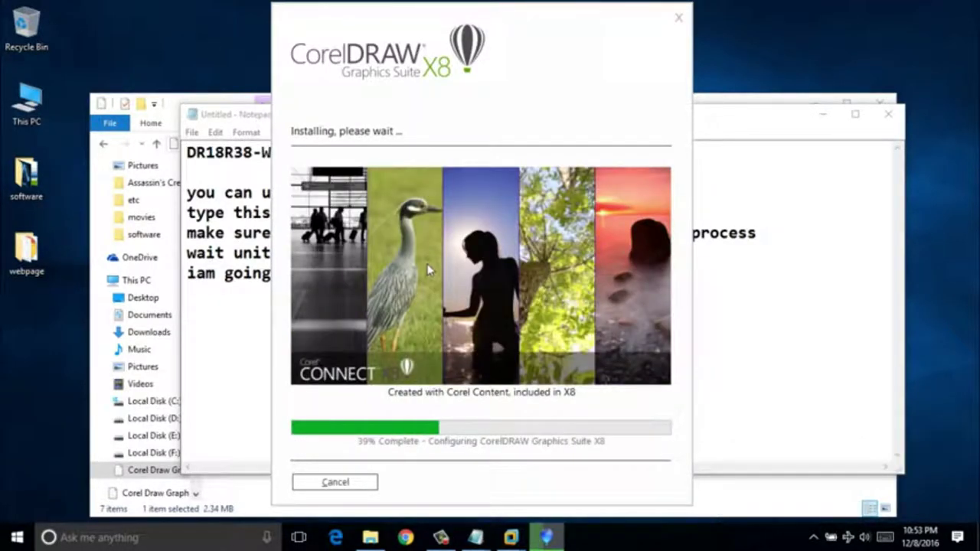
Add the line "it might take time" below the last message line in Notepad.
click(254, 329)
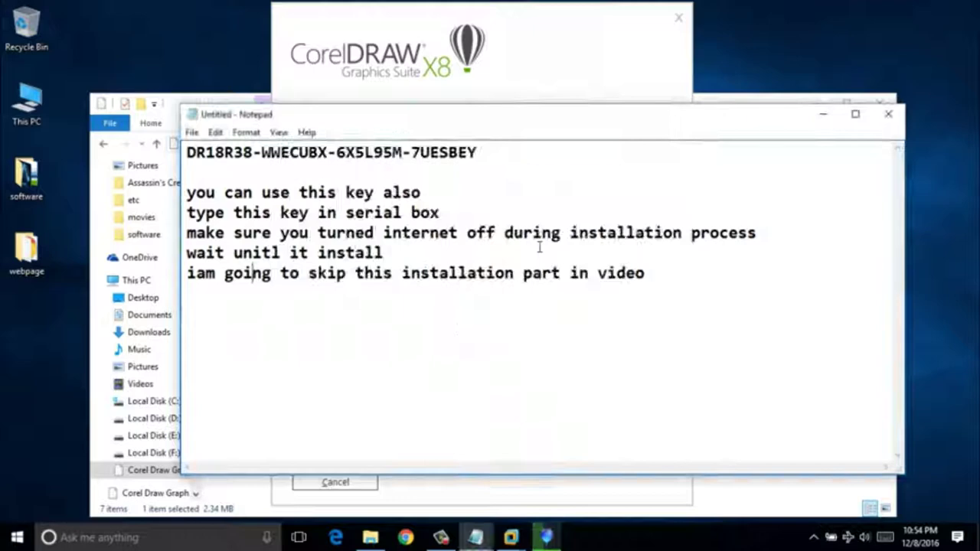
click(654, 274)
key(Return)
text(it mig)
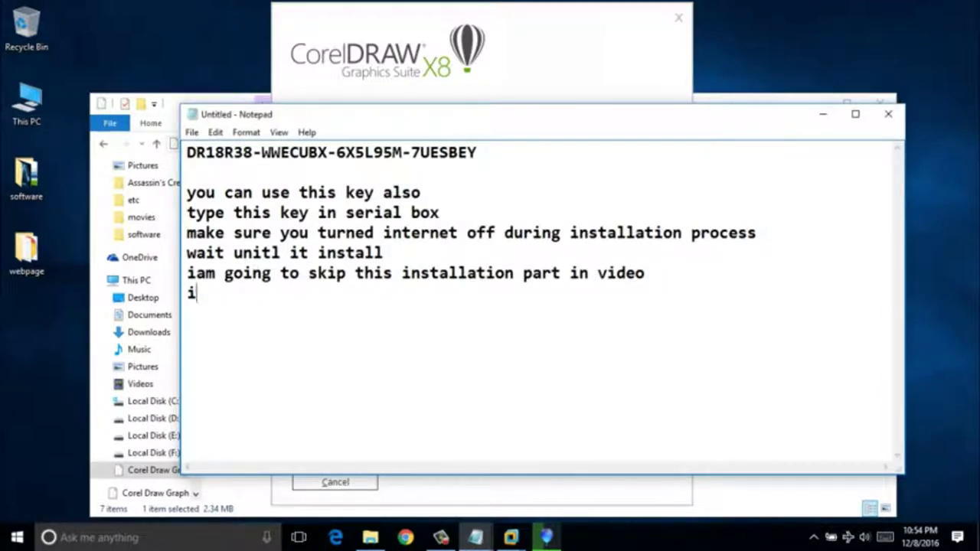
text(t )
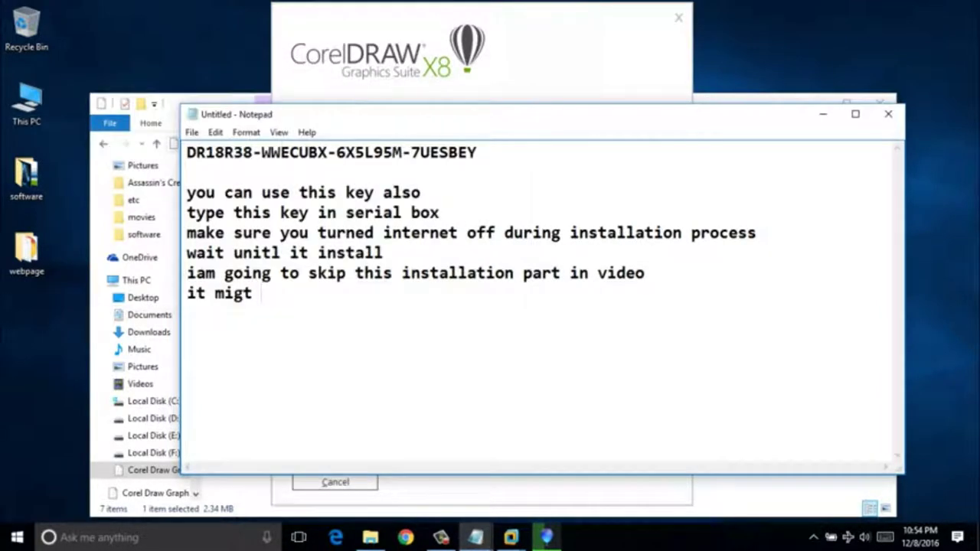
text(ht take)
text(time)
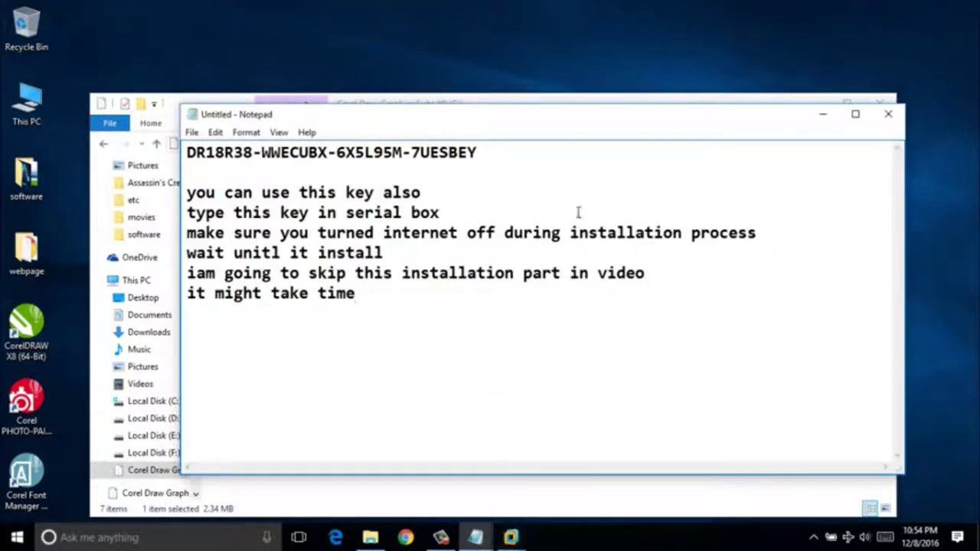
Minimise Notepad and skip the Corel account sign-in.
click(822, 114)
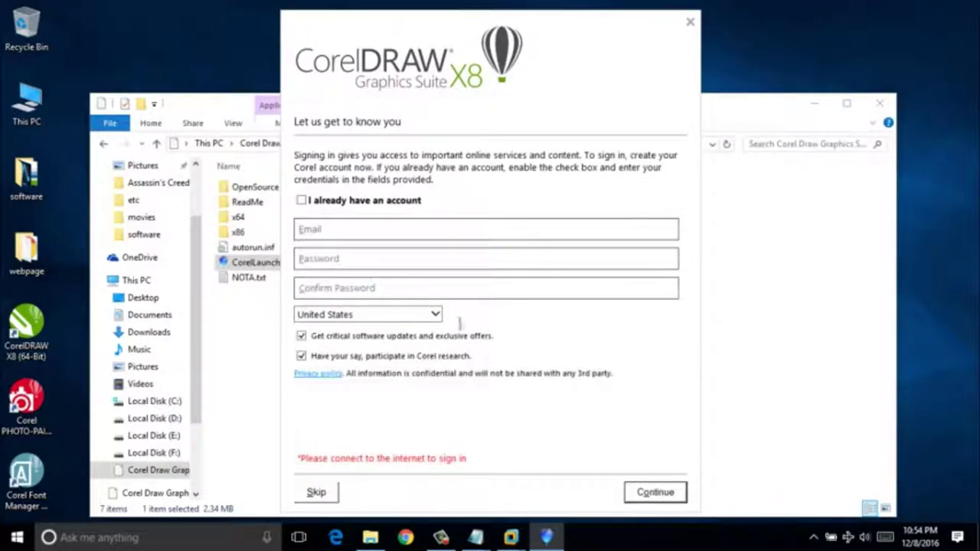
click(315, 493)
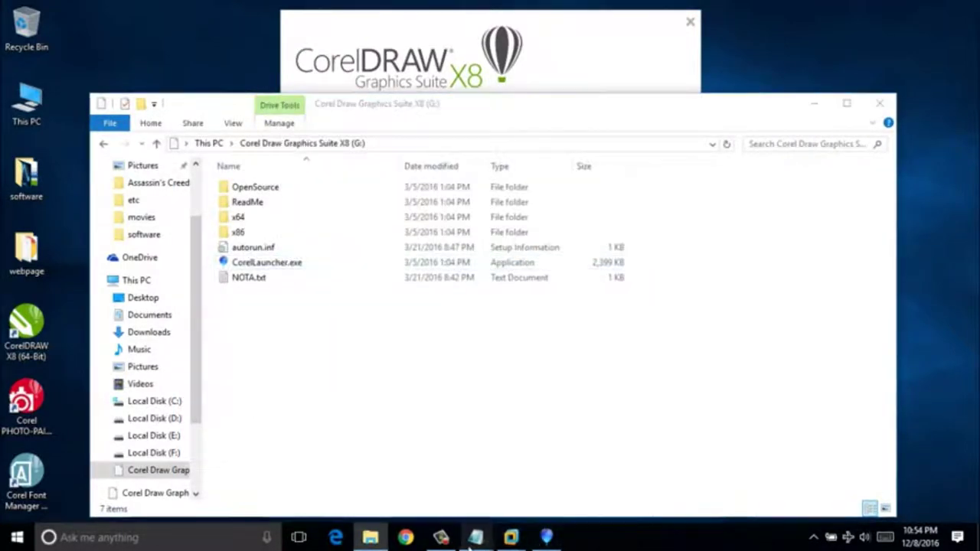
Reopen the Notepad note with the serial number and delete all message lines below the serial number.
mouse_move(475, 536)
click(532, 440)
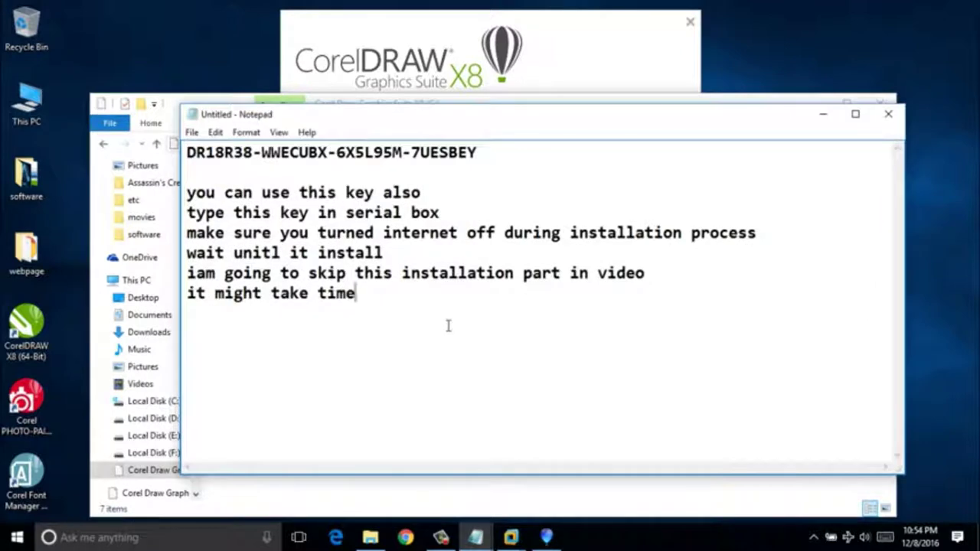
key(shift+Up)
key(shift+Up)
key(shift+Up)
key(shift+Up)
key(shift+Up)
key(shift+Up)
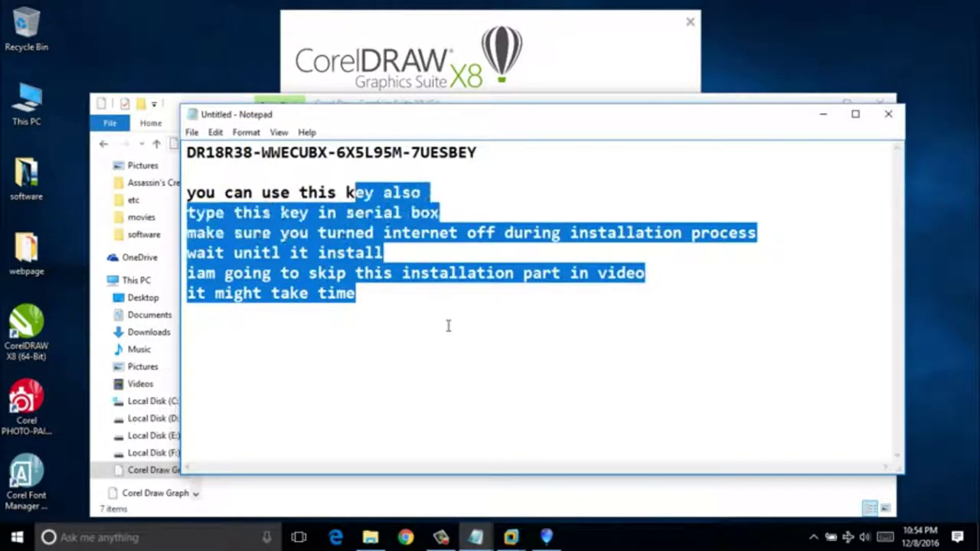
key(BackSpace)
Write the message "click on skip button" in Notepad, one blank line below the serial number.
text(ski)
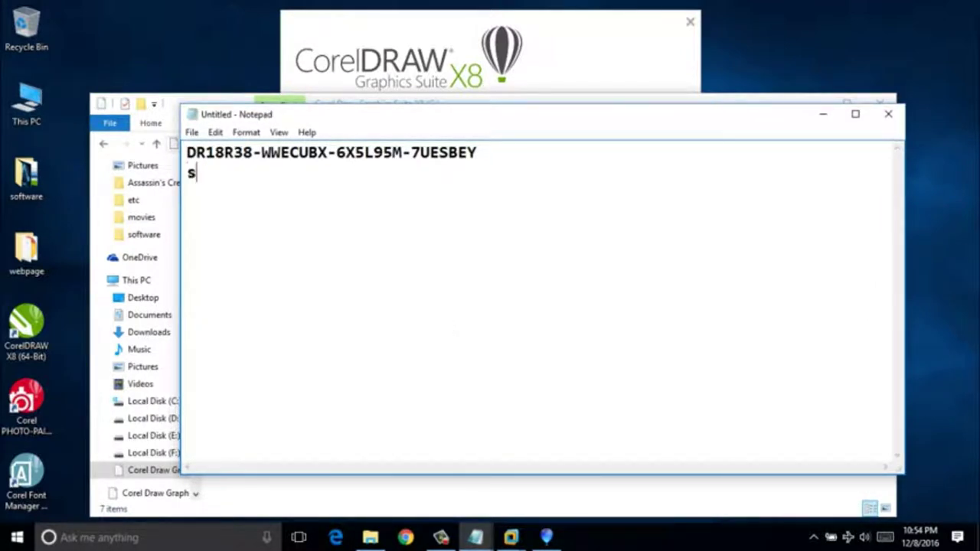
key(BackSpace)
key(BackSpace)
key(BackSpace)
key(Return)
text(click on ski)
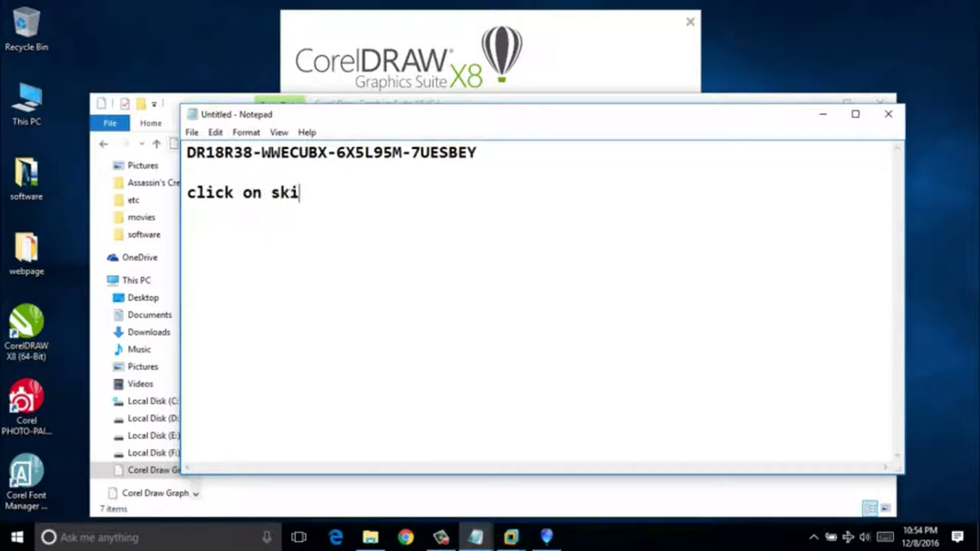
text(p button)
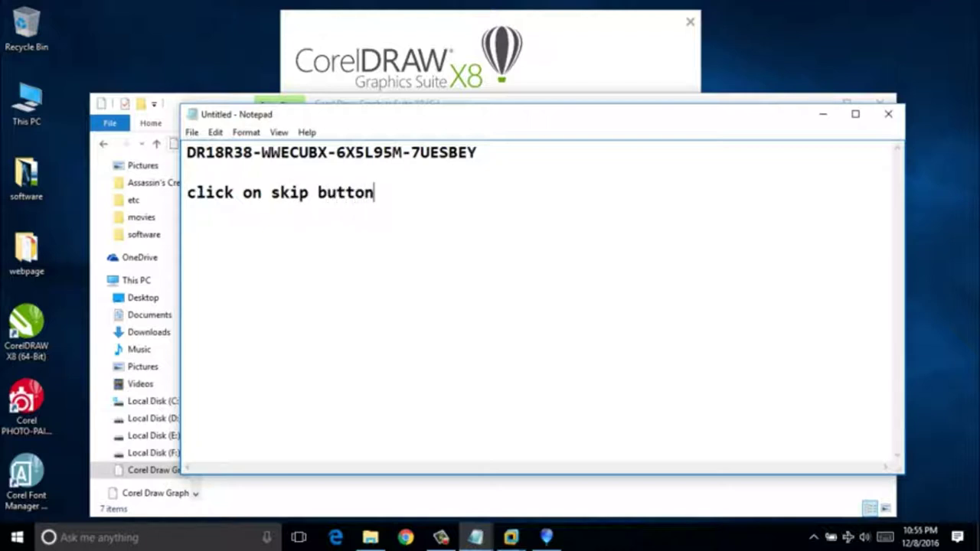
Return to the CorelDRAW installer, skip the Corel account sign-in and finish the setup.
click(517, 84)
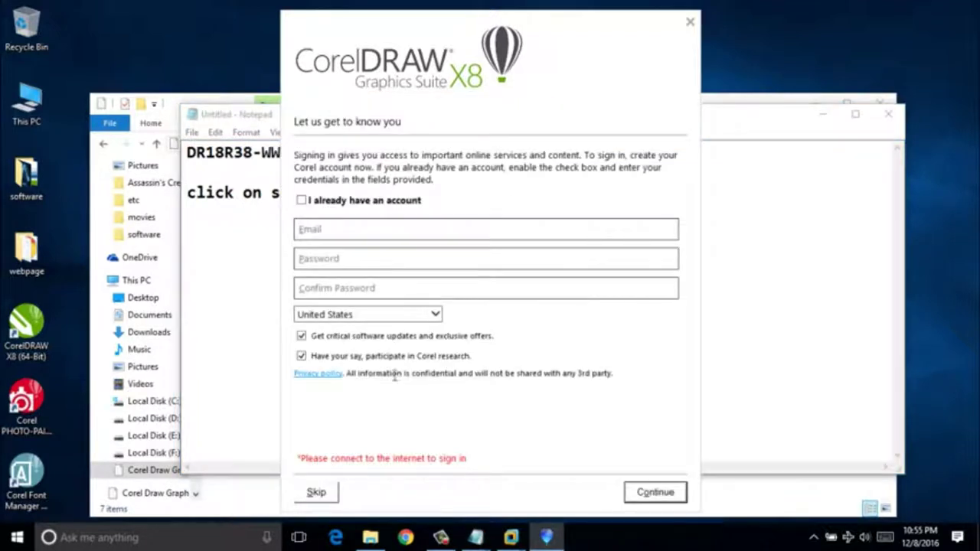
click(314, 494)
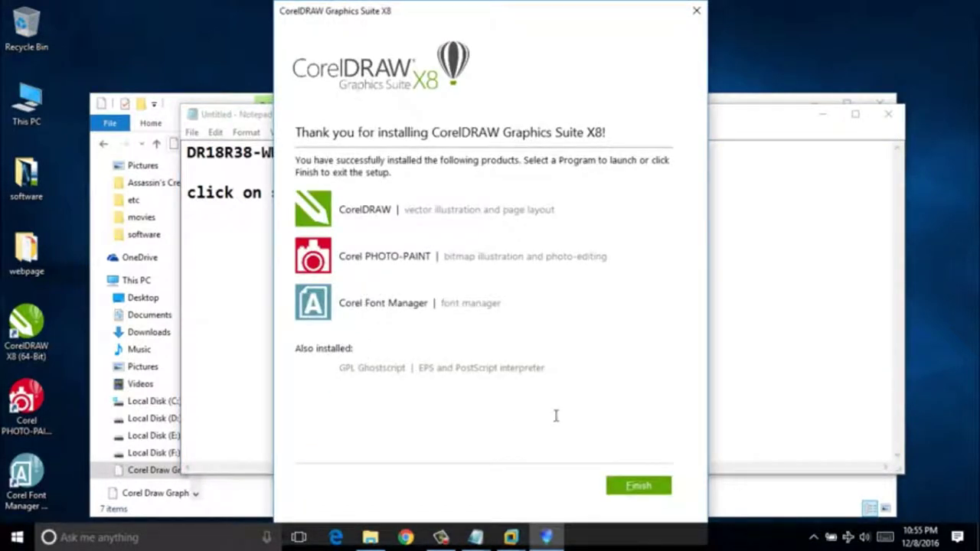
click(634, 487)
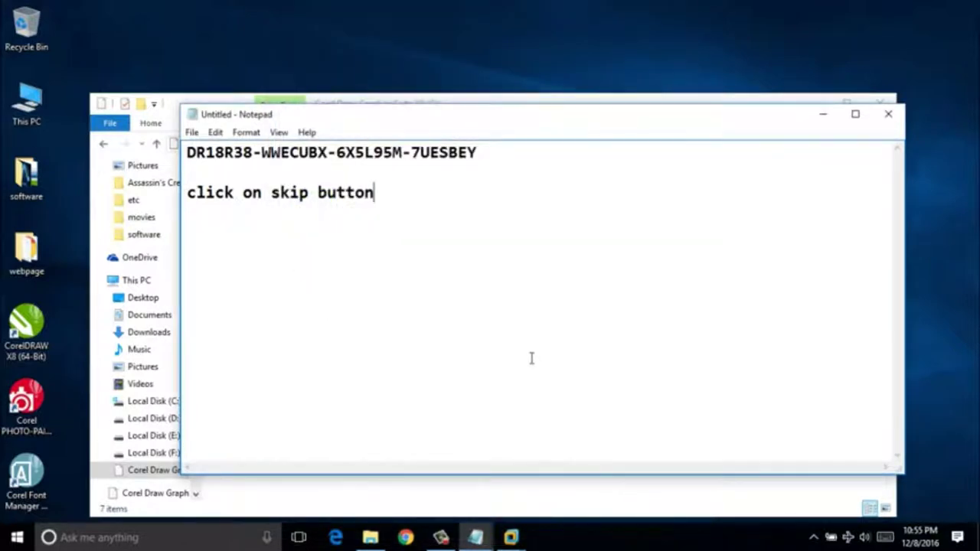
Clear the desktop by minimising Notepad and closing the G: drive window, and refresh the desktop.
click(814, 112)
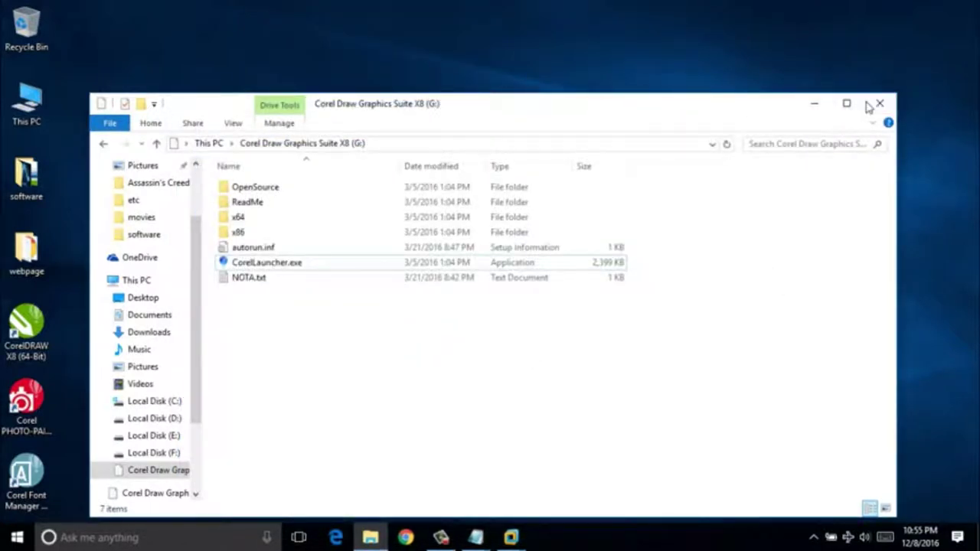
click(879, 103)
right_click(580, 189)
click(620, 249)
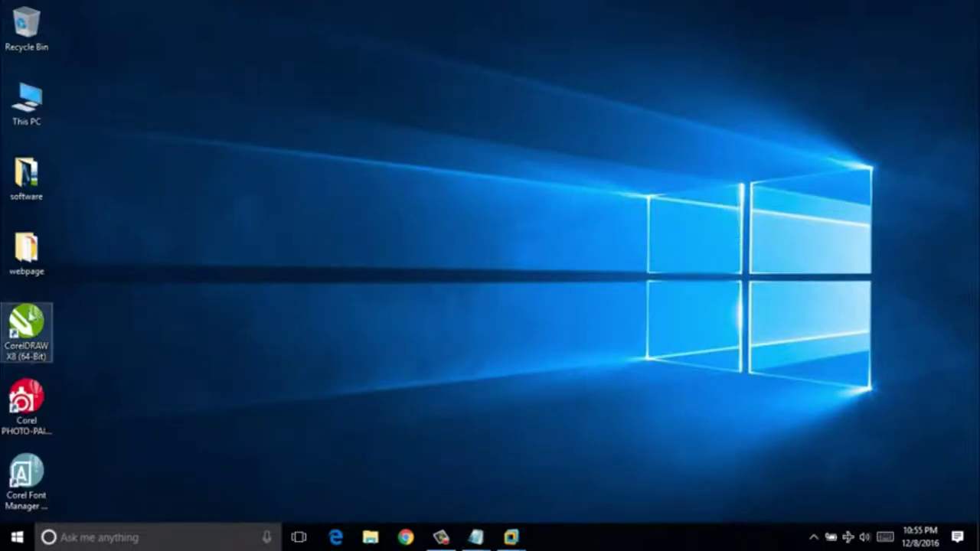
Launch CorelDRAW X8 (64-Bit) from the desktop without signing in to check that it runs, and close it again.
double_click(29, 317)
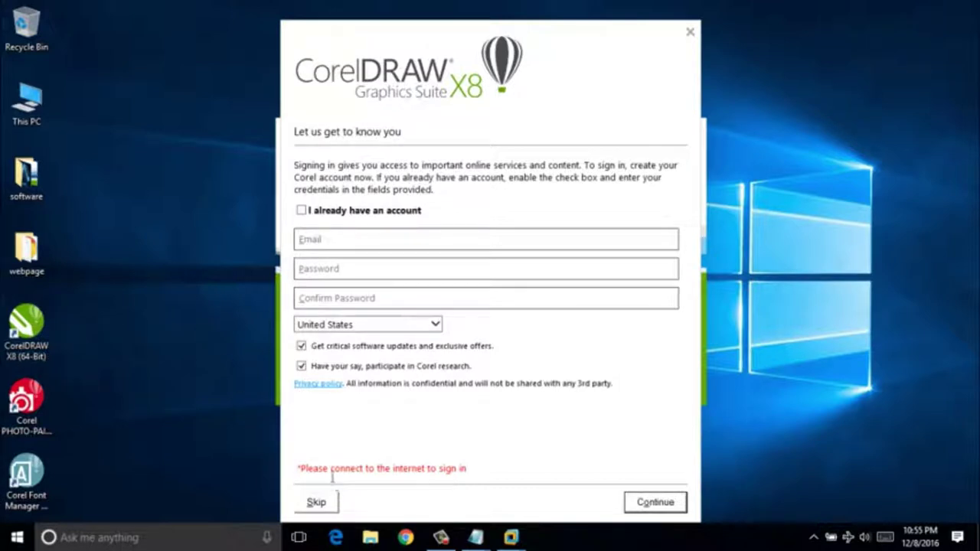
click(316, 501)
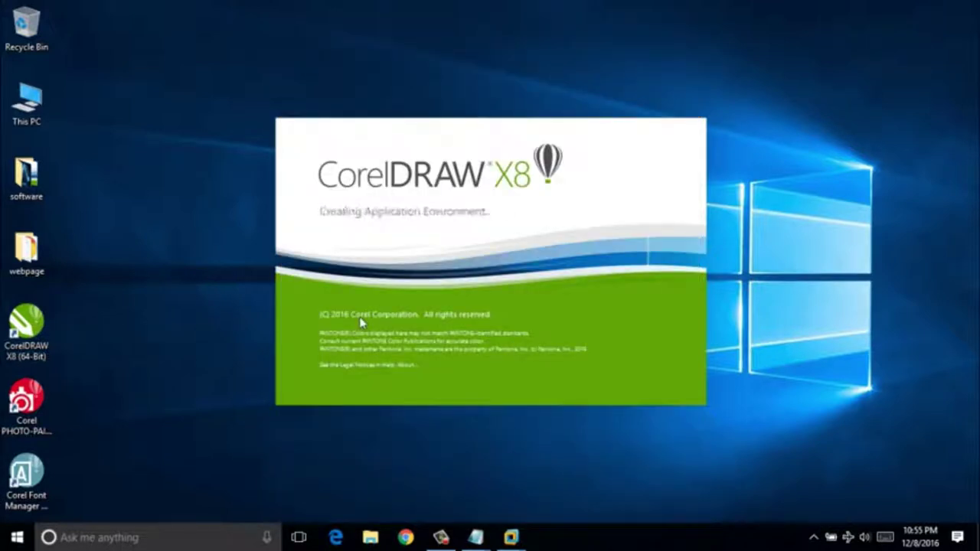
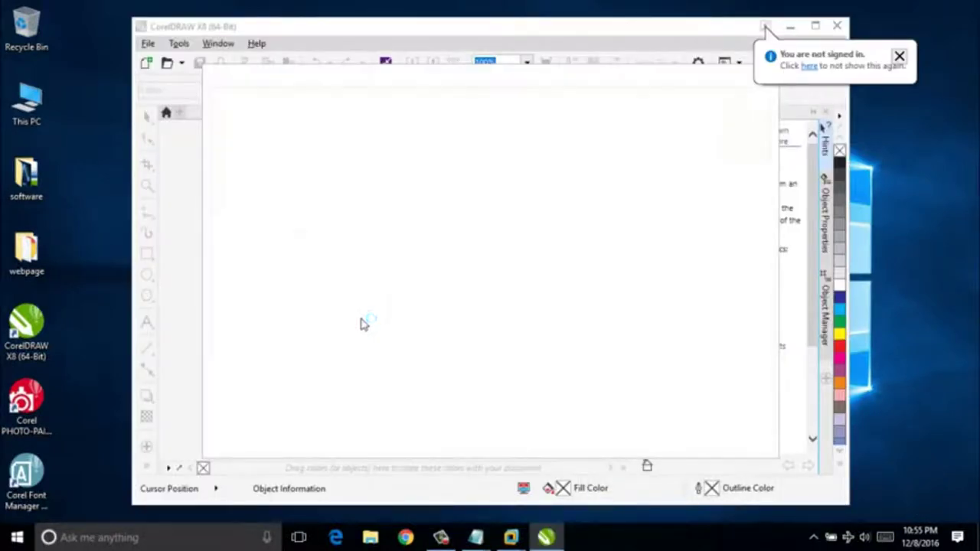
click(900, 57)
click(675, 264)
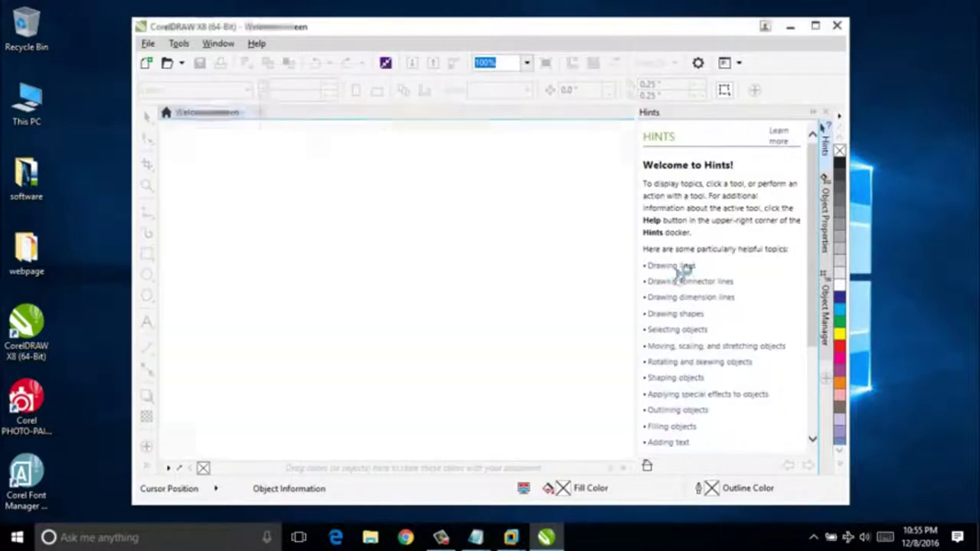
click(837, 26)
Replace the skip-button message in Notepad with "now corel draw is installed".
mouse_move(475, 535)
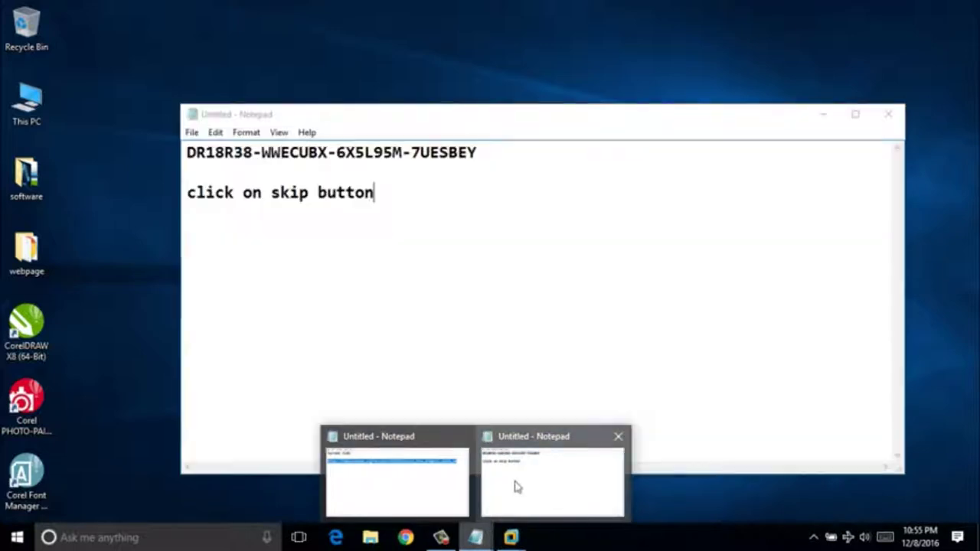
click(516, 486)
drag(375, 192, 141, 211)
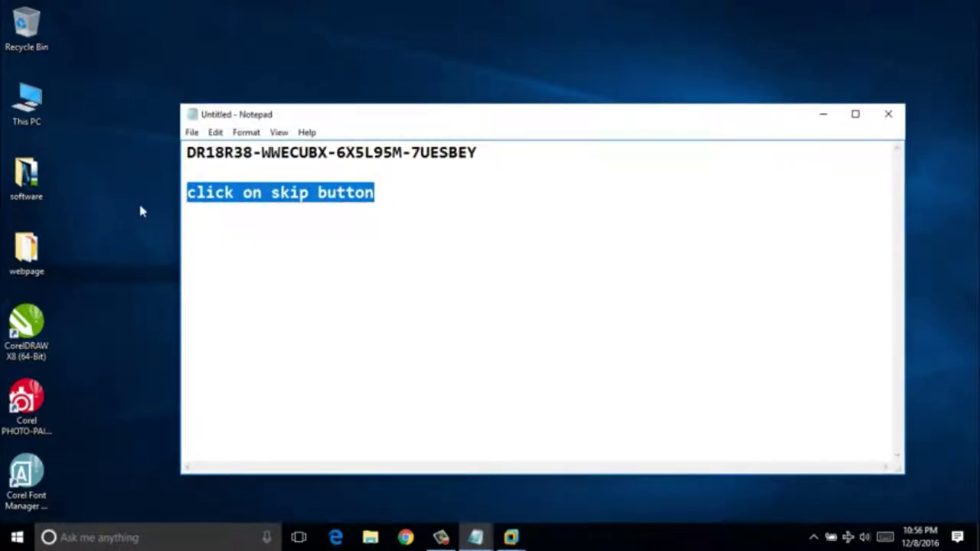
text(no =w)
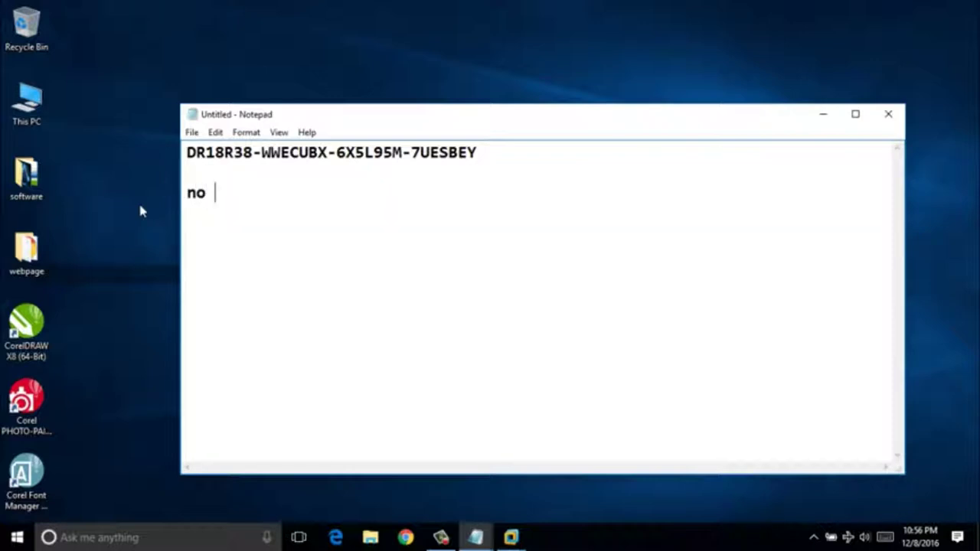
key(BackSpace)
key(BackSpace)
key(BackSpace)
text(w corel draw)
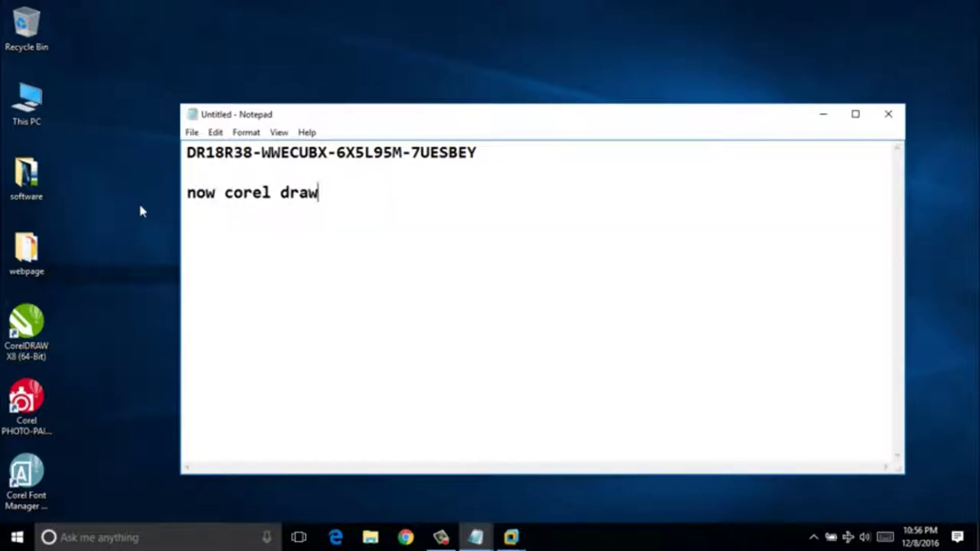
text( is install)
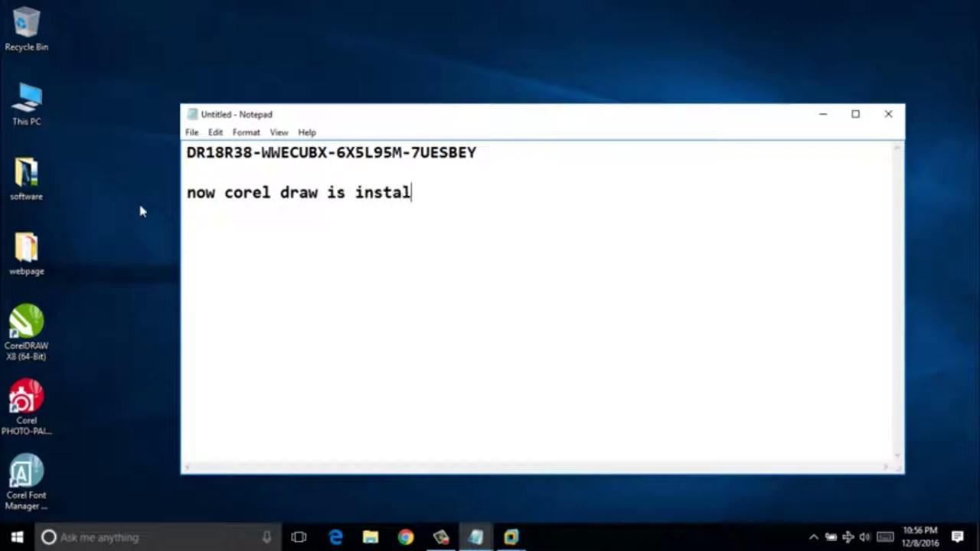
text(ed)
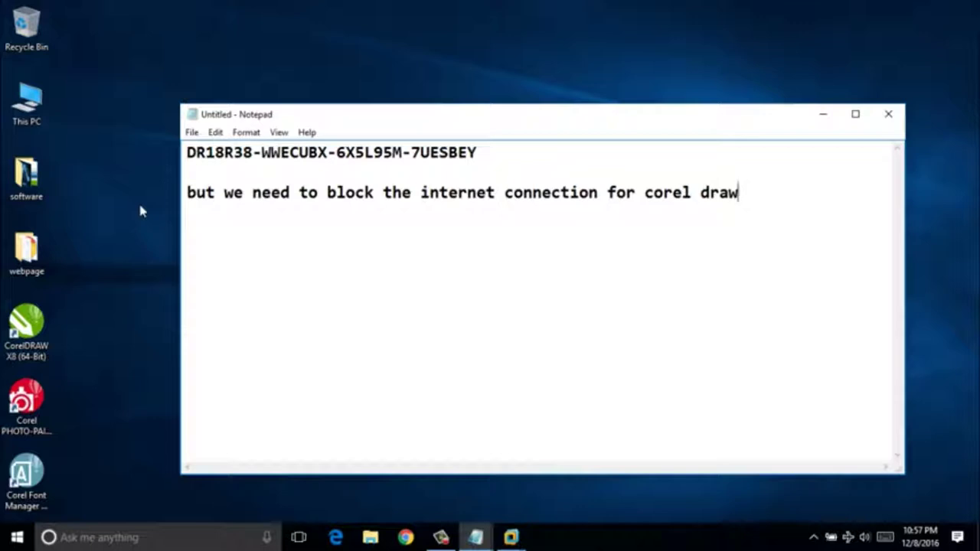
Replace the Notepad message about blocking the internet connection with "follow me for this process".
mouse_move(182, 181)
mouse_down()
mouse_move(247, 220)
mouse_move(796, 218)
mouse_move(798, 199)
mouse_move(790, 204)
mouse_up()
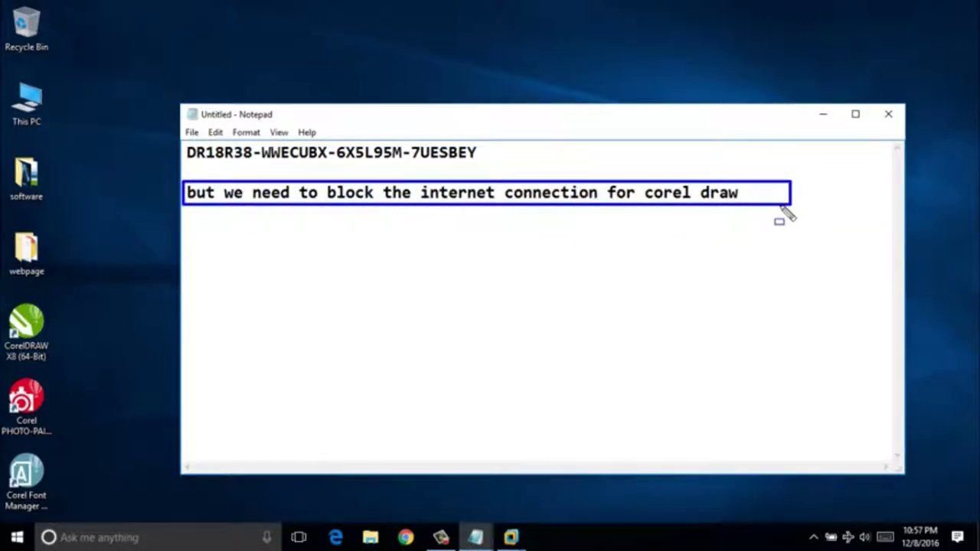
key(Escape)
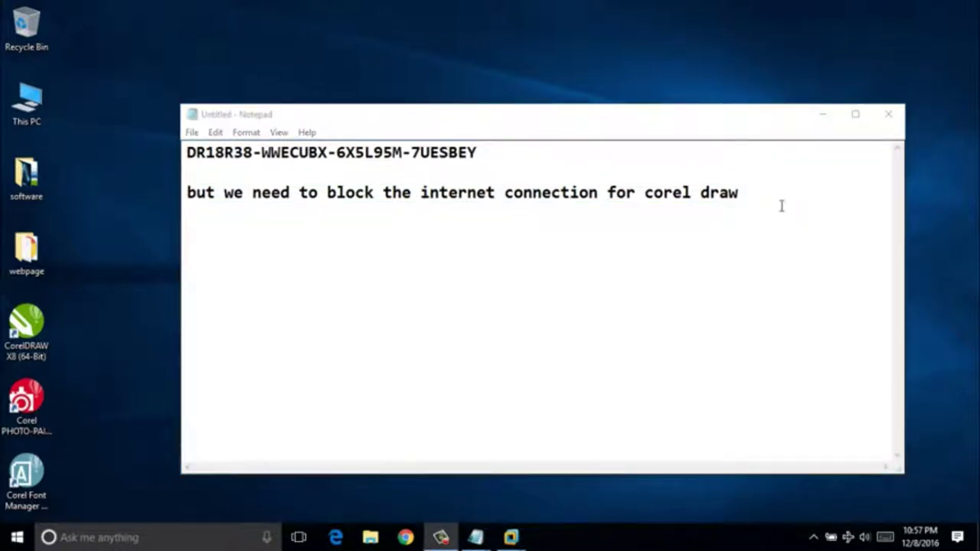
drag(781, 205, 111, 301)
key(BackSpace)
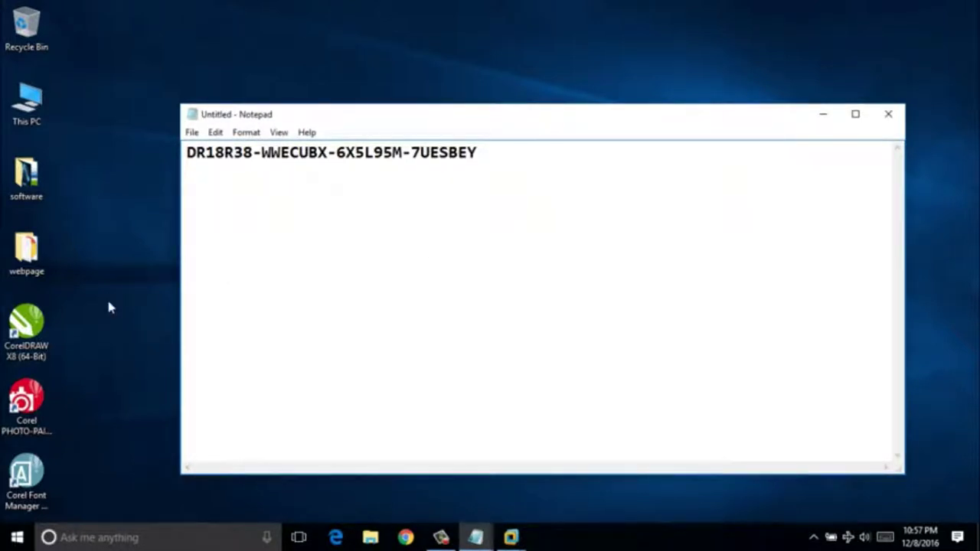
text(follow me for this )
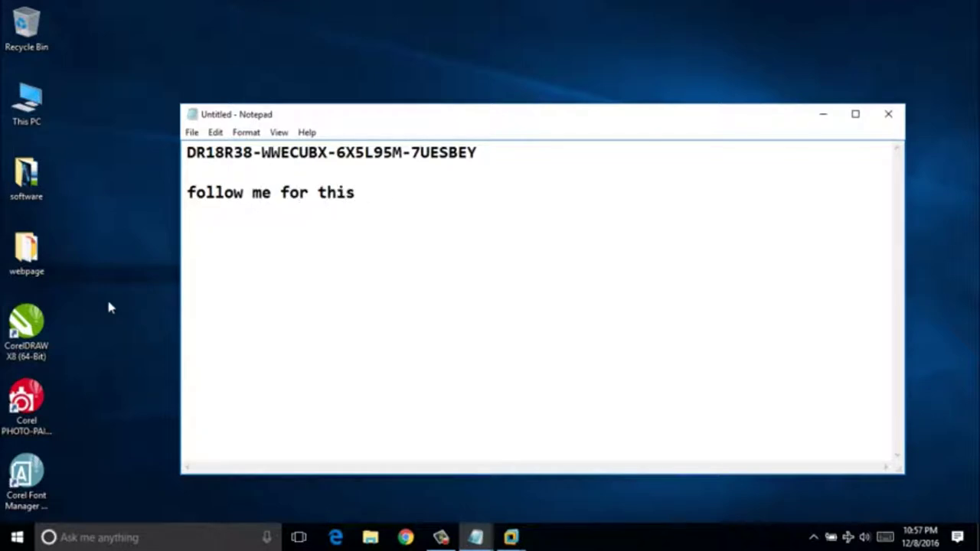
text(process)
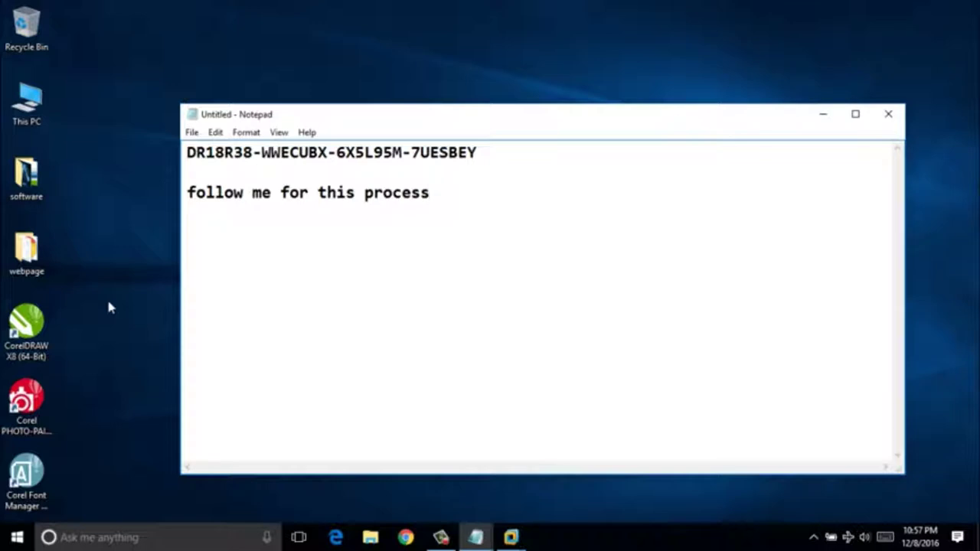
Add the line "- go to windows firewall" below the last message line in Notepad.
key(Return)
text(- go to fire)
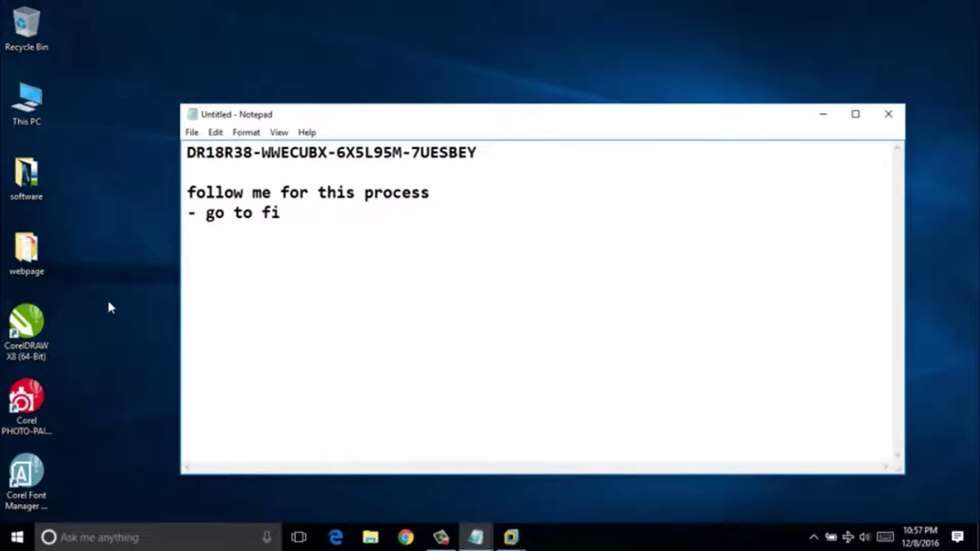
key(BackSpace)
key(BackSpace)
key(BackSpace)
key(BackSpace)
text(in)
key(BackSpace)
key(BackSpace)
text(windows )
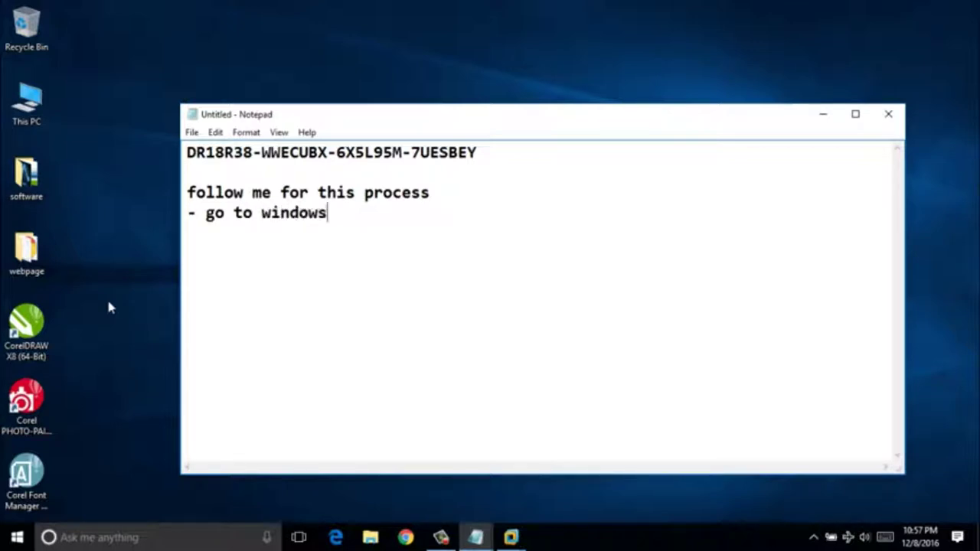
text(firel)
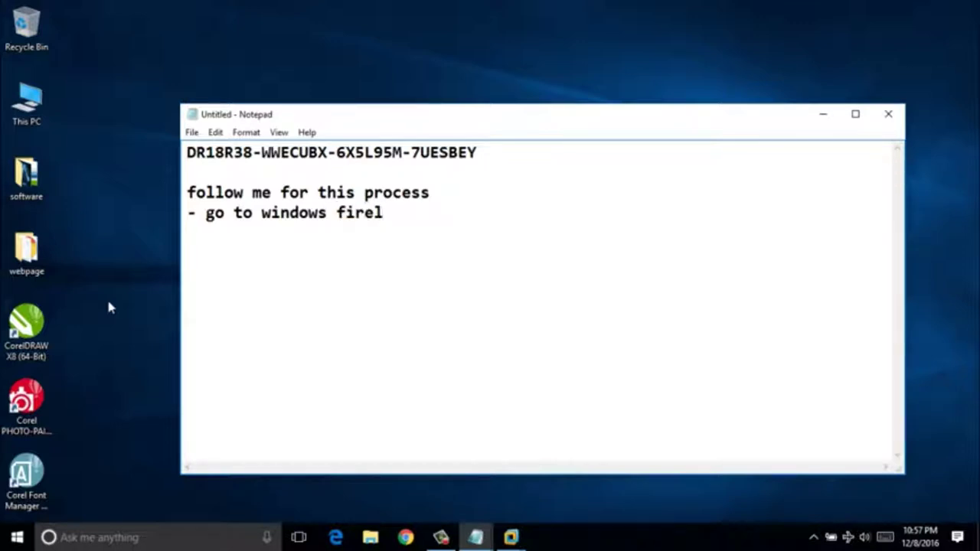
key(BackSpace)
text(wall)
Search Windows for "fire" and open the Windows Firewall control panel.
key(super)
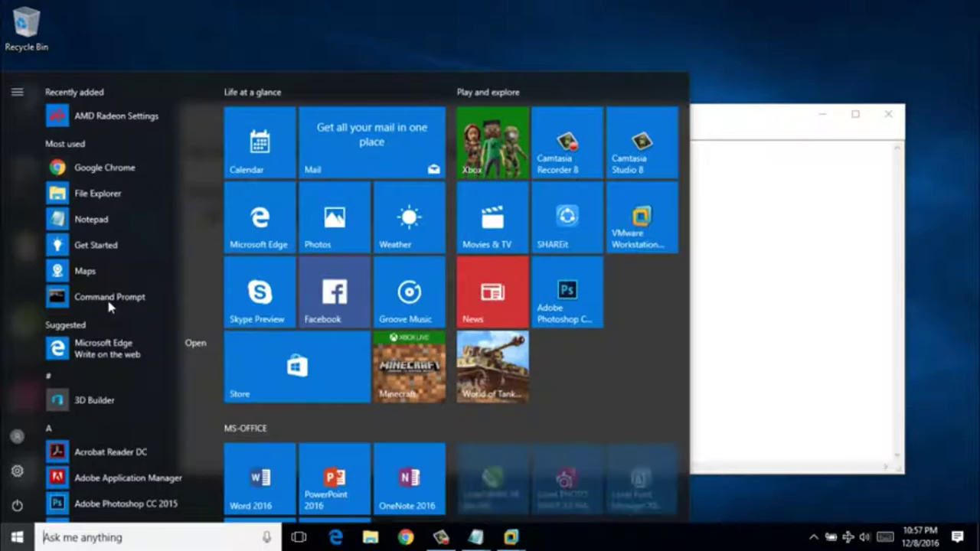
text(fire)
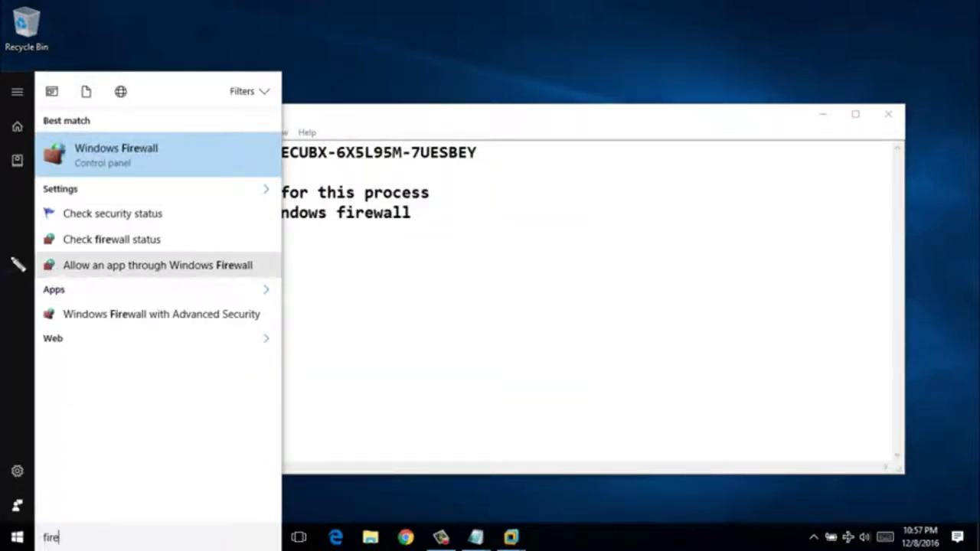
drag(35, 127, 175, 176)
key(Escape)
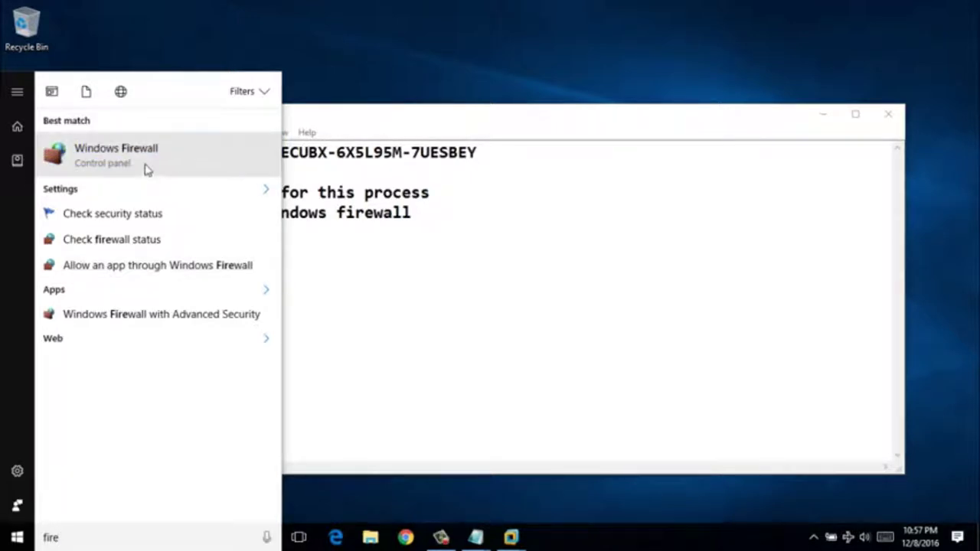
key(Return)
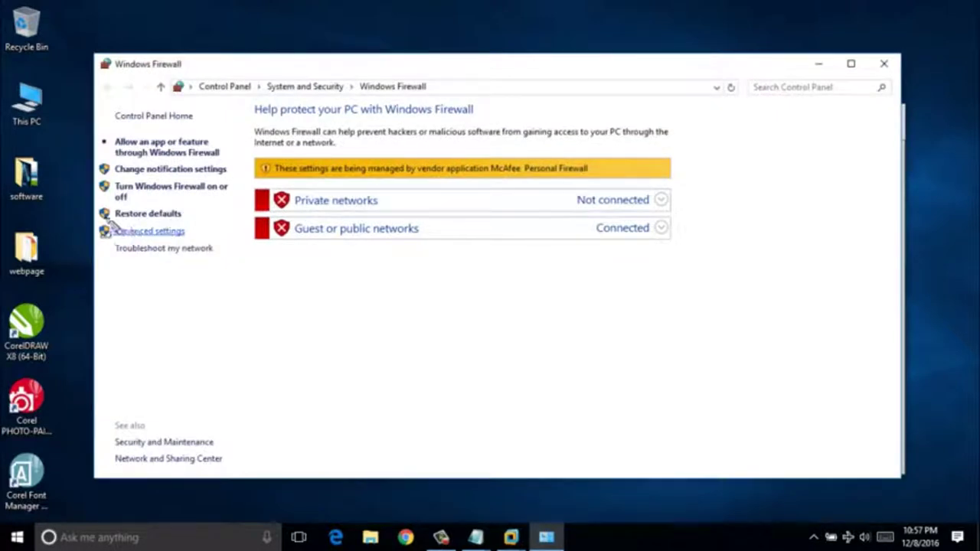
Open the advanced settings of Windows Firewall.
drag(113, 221, 193, 240)
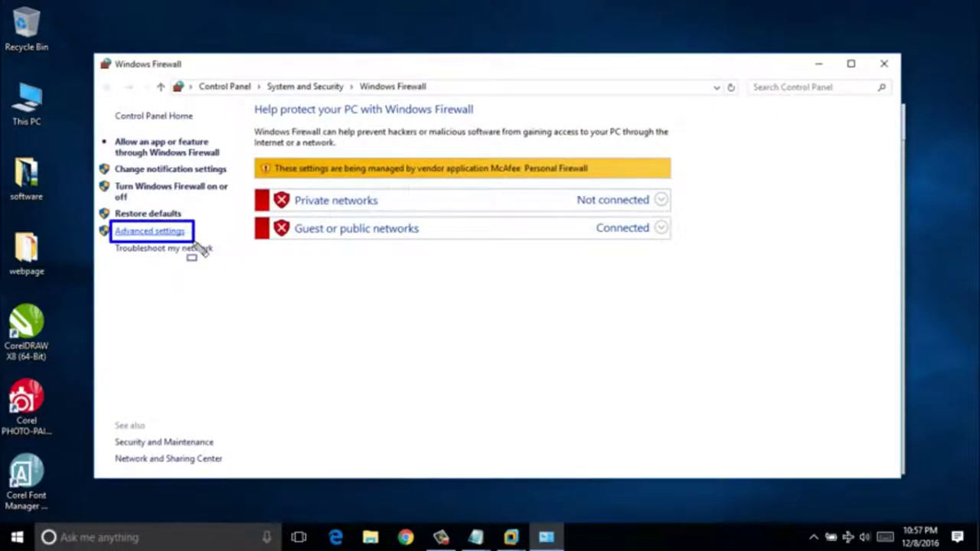
key(Escape)
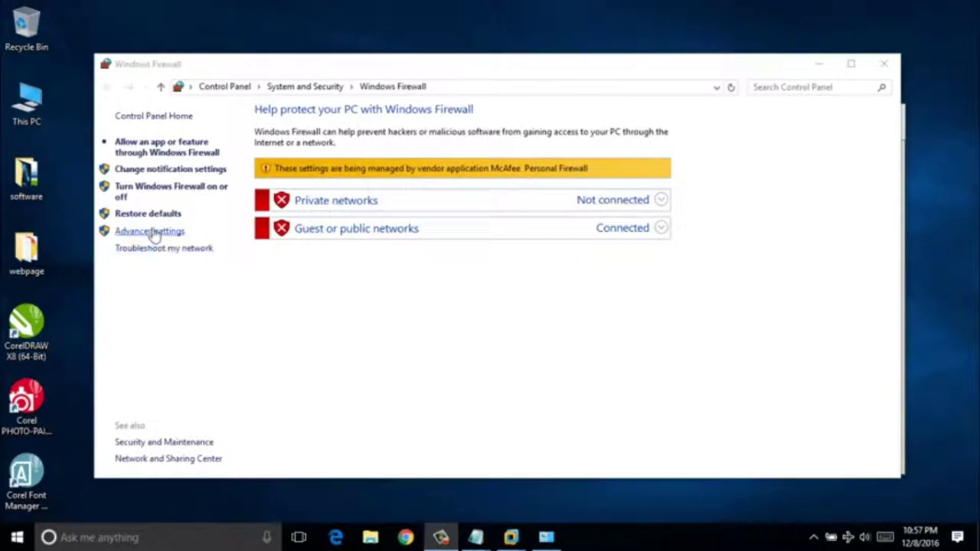
click(151, 229)
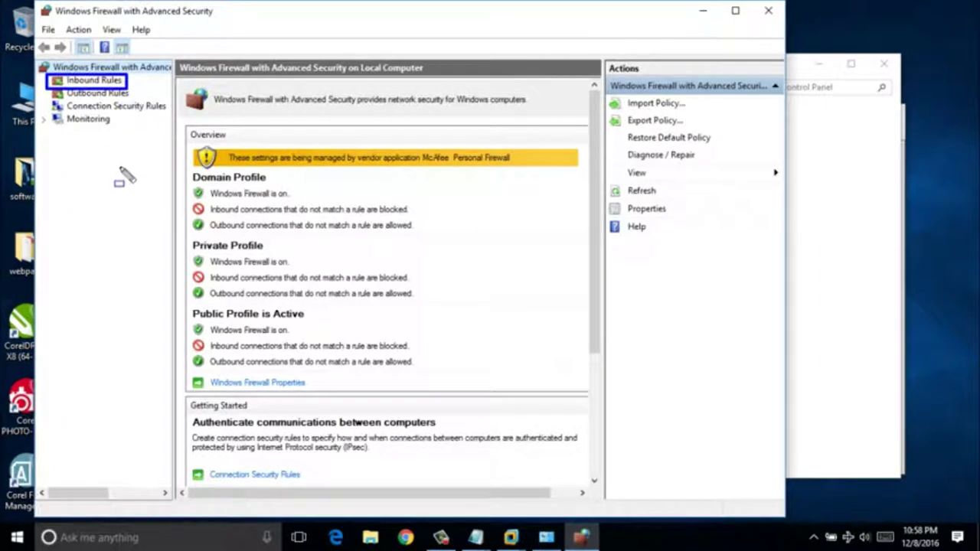
Delete the existing Corel PHOTO-PAINT X8 (64-Bit) and CorelDRAW X8 (64-Bit) rules from the inbound rules.
click(86, 81)
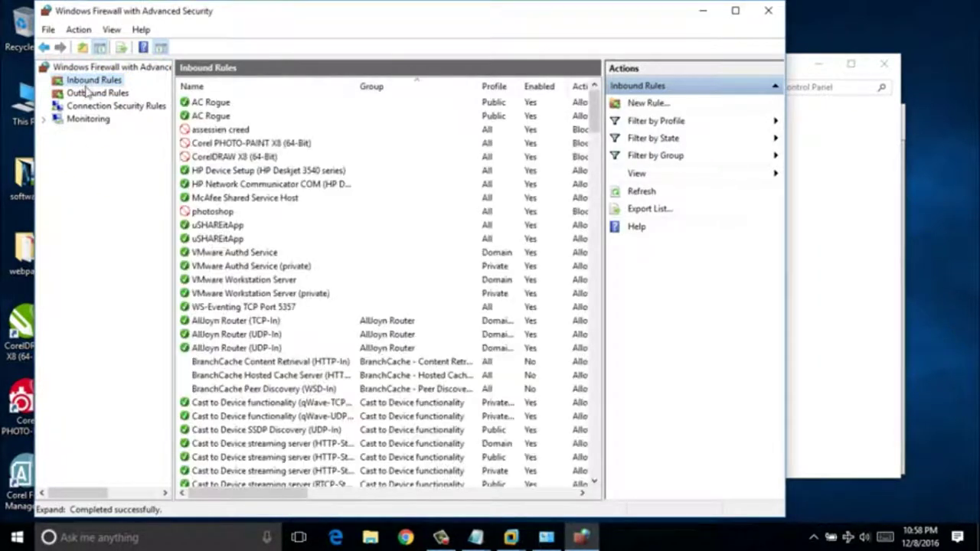
right_click(201, 145)
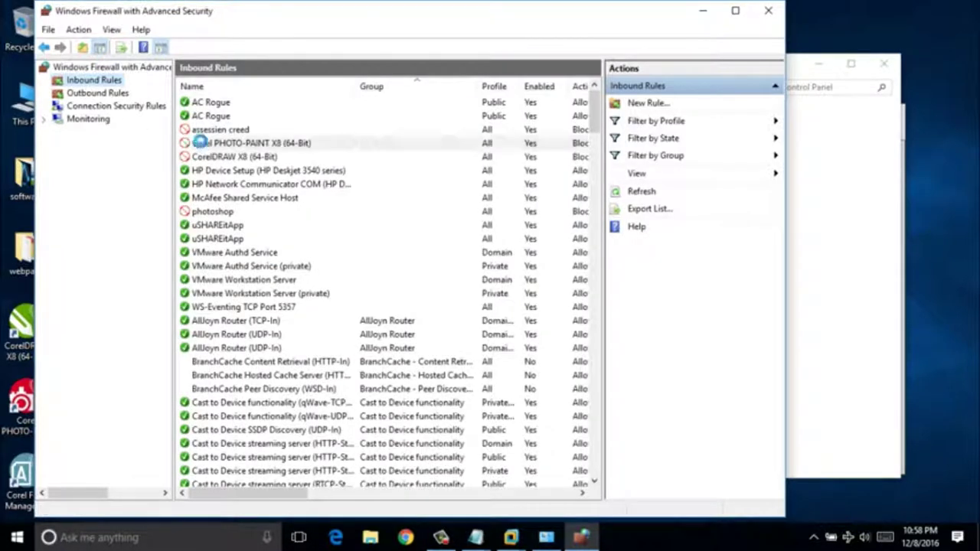
key(Delete)
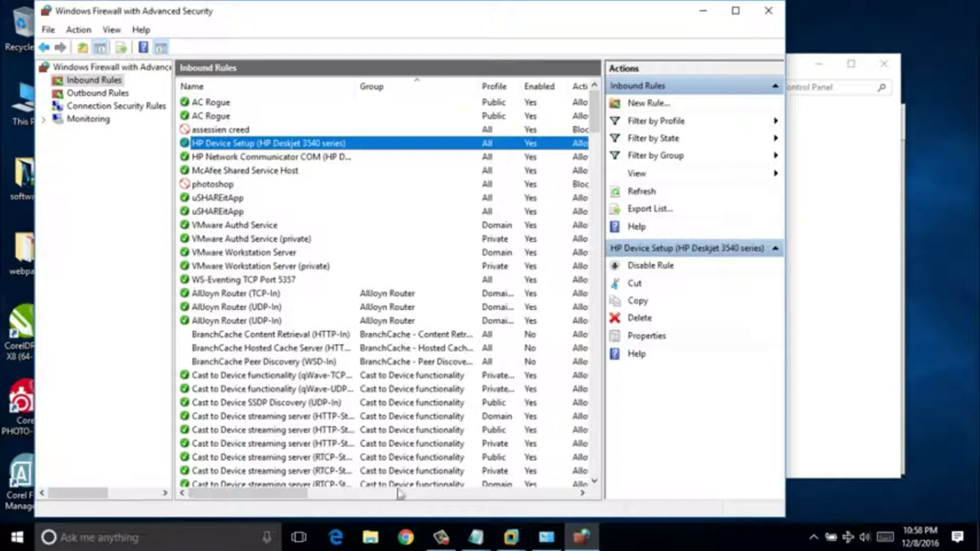
Start a new inbound rule of type Program and continue to its program path settings.
click(442, 538)
click(442, 539)
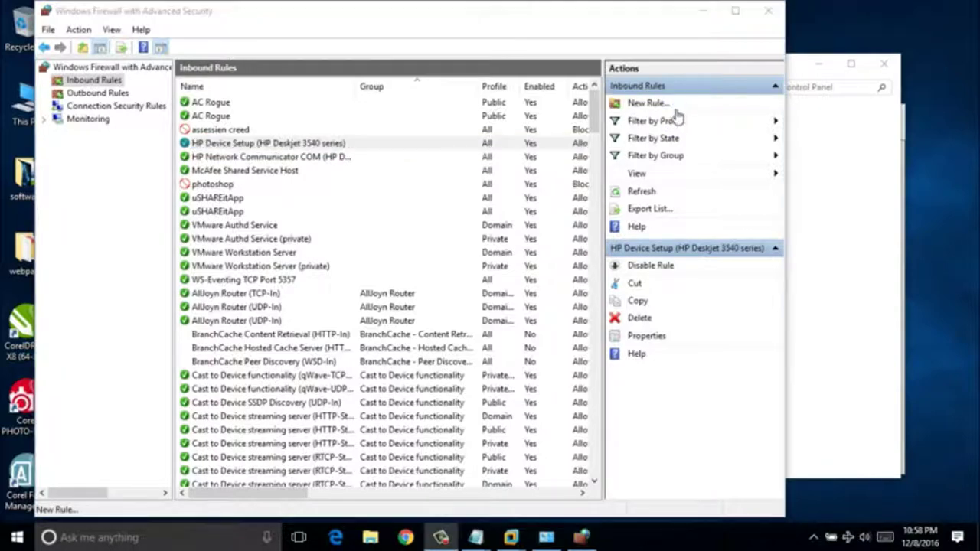
click(657, 105)
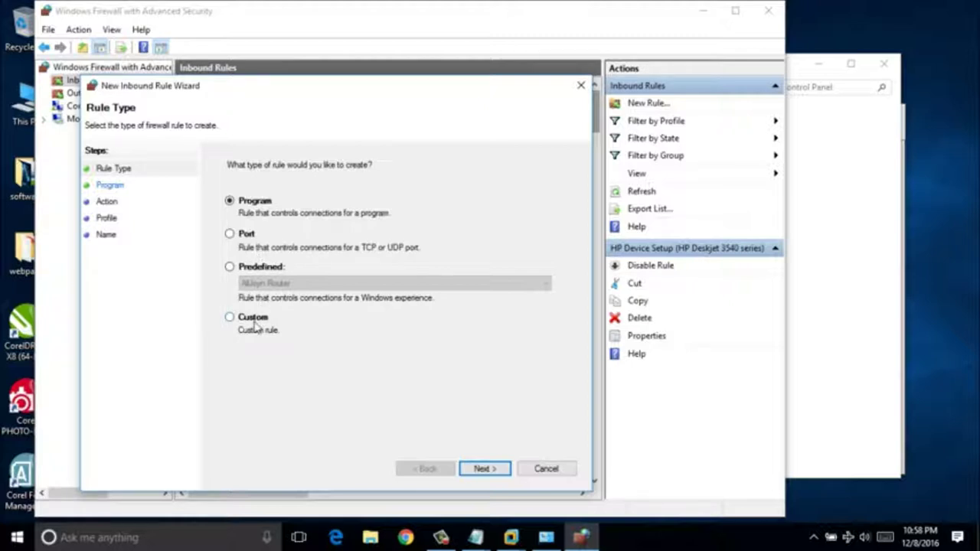
click(252, 320)
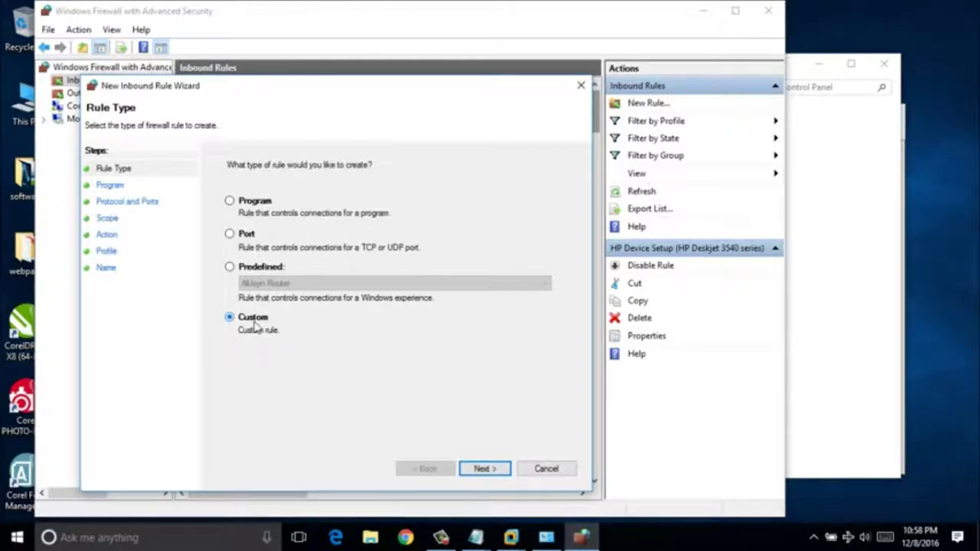
click(259, 214)
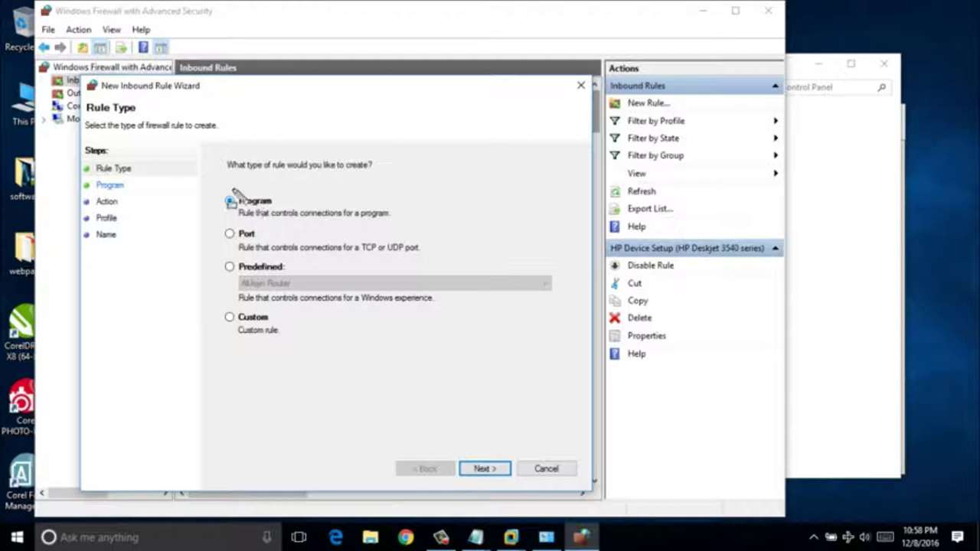
drag(219, 191, 284, 222)
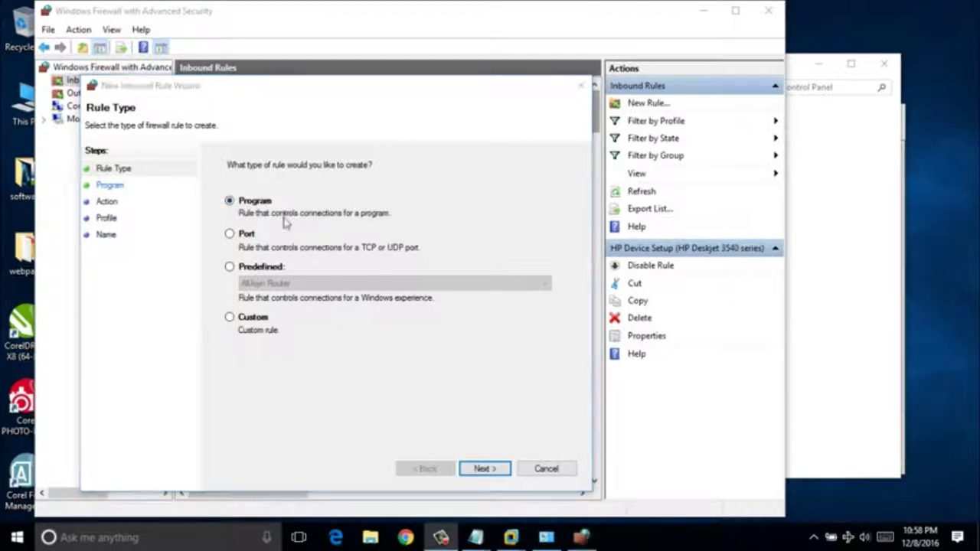
click(484, 469)
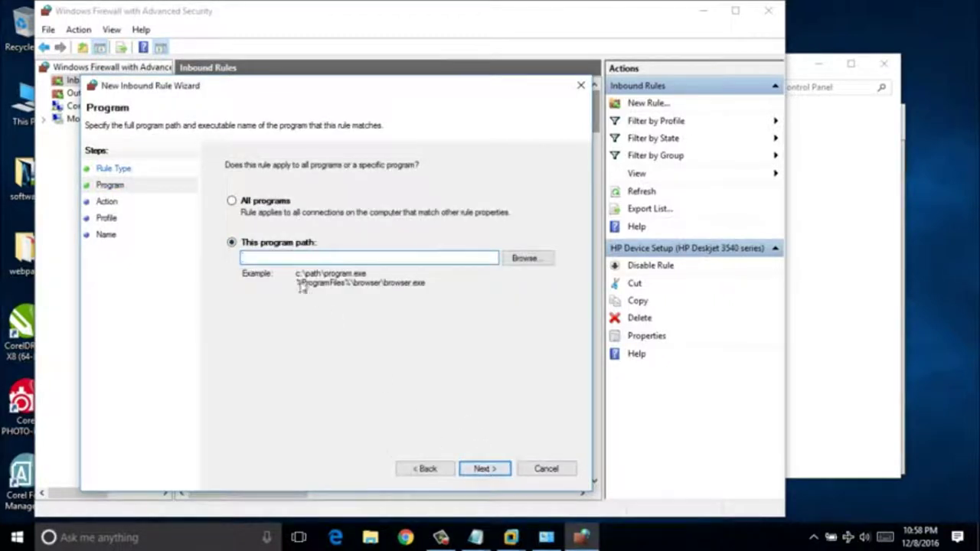
click(268, 257)
drag(220, 230, 339, 272)
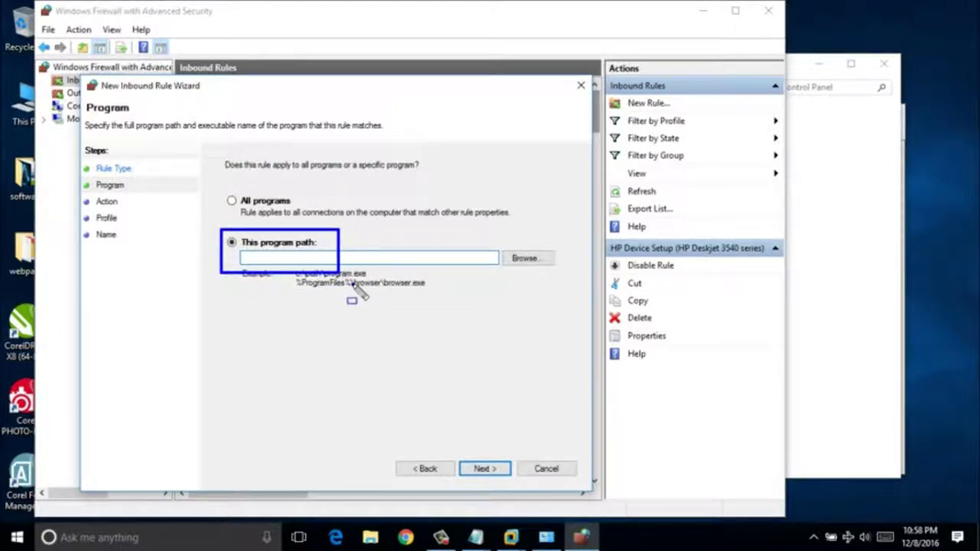
key(Escape)
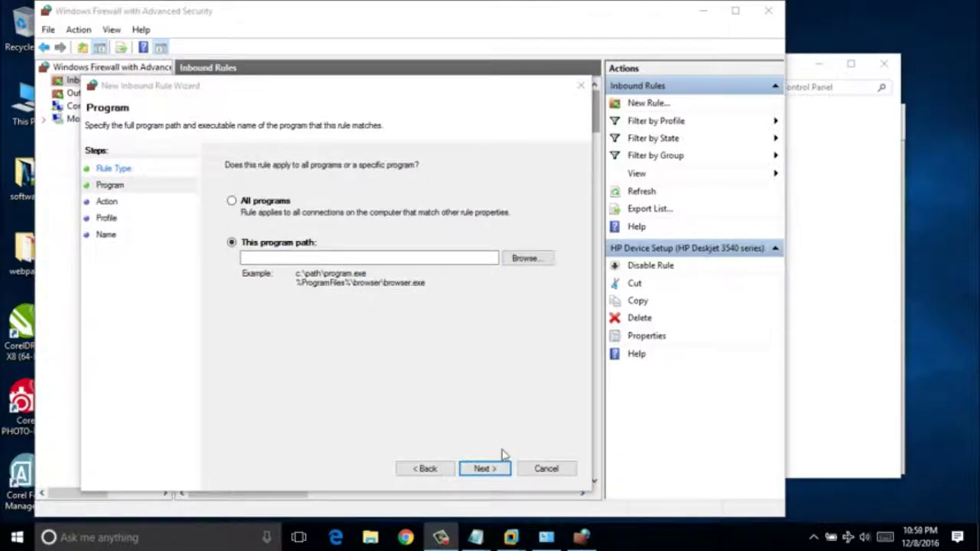
click(520, 264)
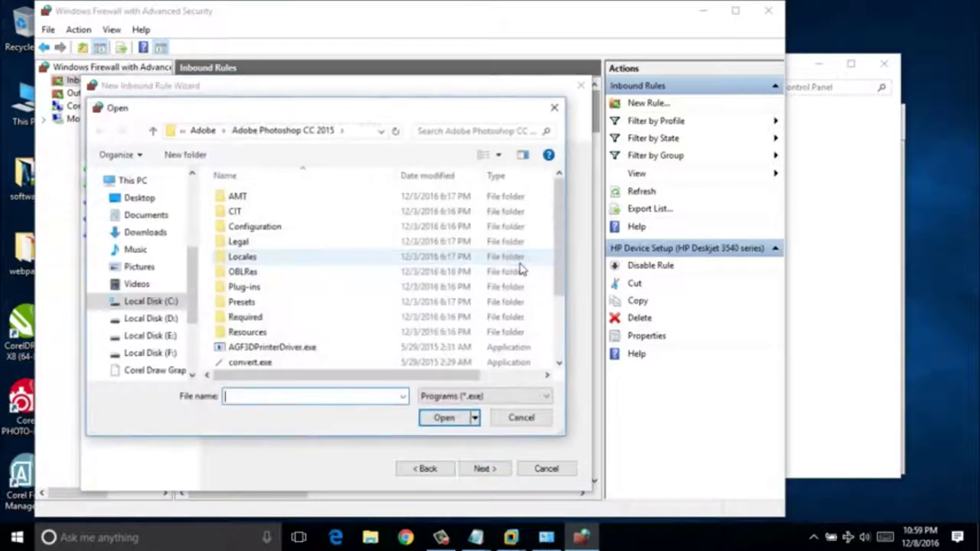
click(553, 104)
Switch to Notepad, add "go to the folder/drive where you install corel draw and select corel draw.exe like this :" as the next list line, and minimize it.
key(alt+Tab)
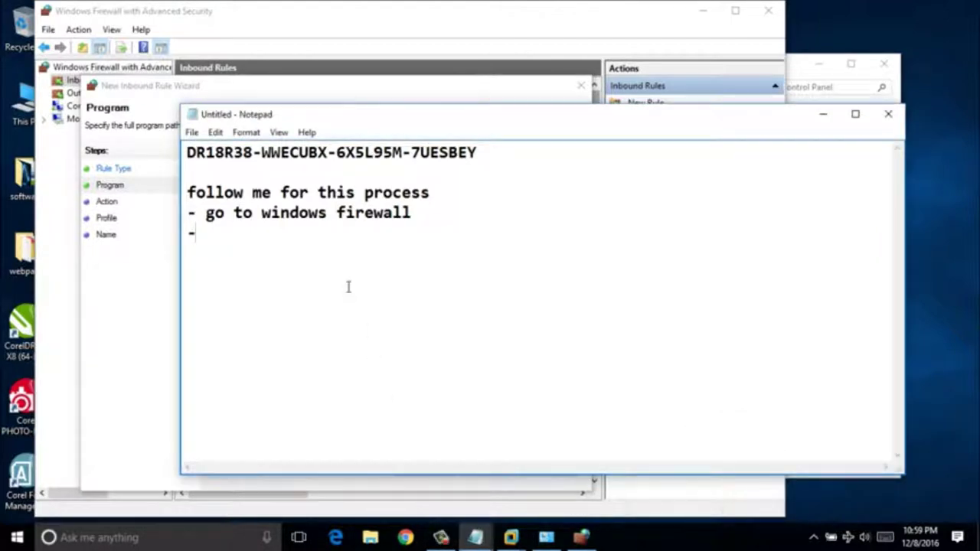
text(se)
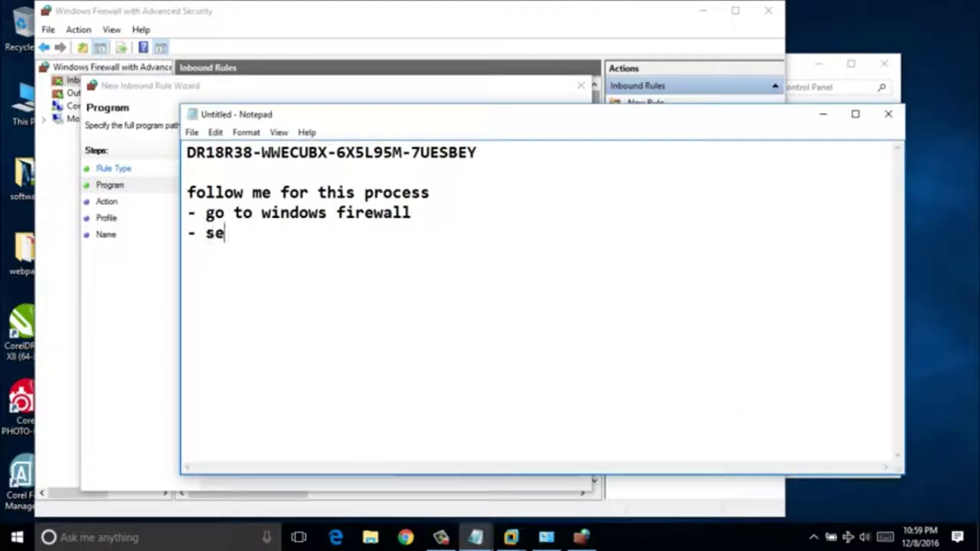
text(lect the)
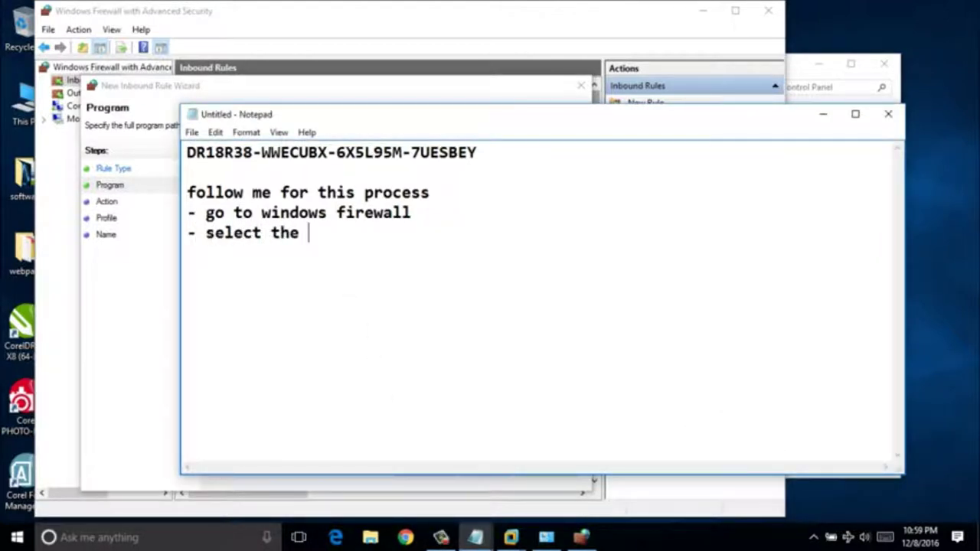
key(BackSpace)
key(BackSpace)
key(BackSpace)
key(BackSpace)
key(BackSpace)
key(BackSpace)
key(BackSpace)
key(BackSpace)
key(BackSpace)
key(BackSpace)
key(BackSpace)
text(got)
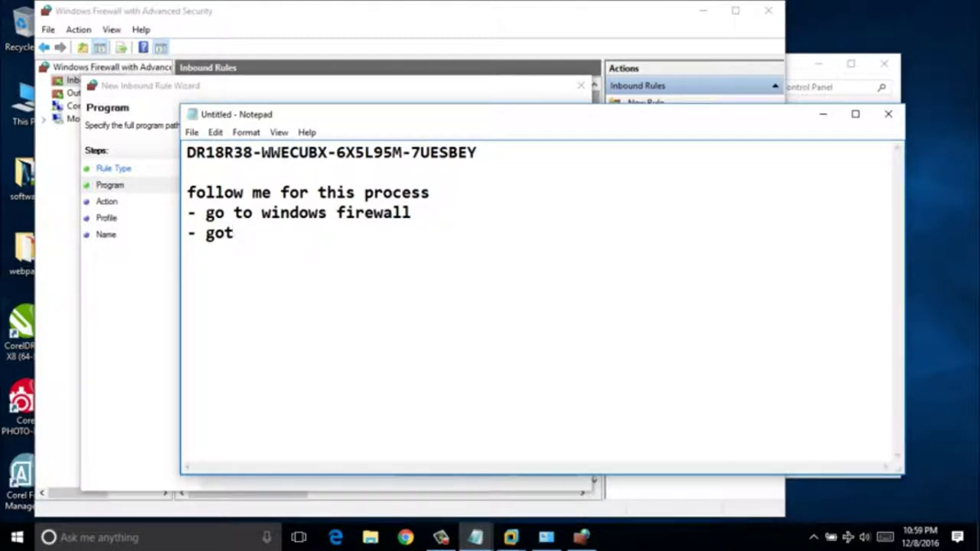
key(BackSpace)
text( to the )
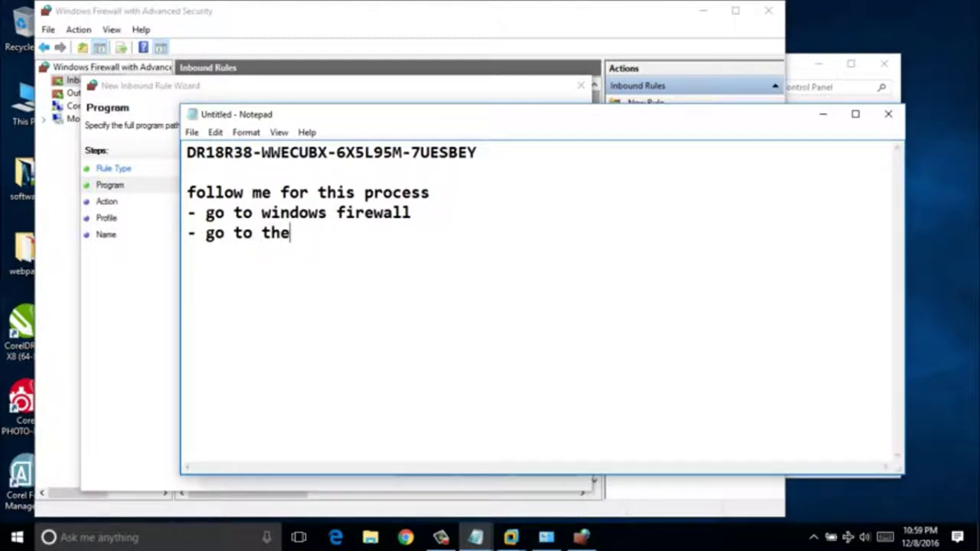
text(folder/dri)
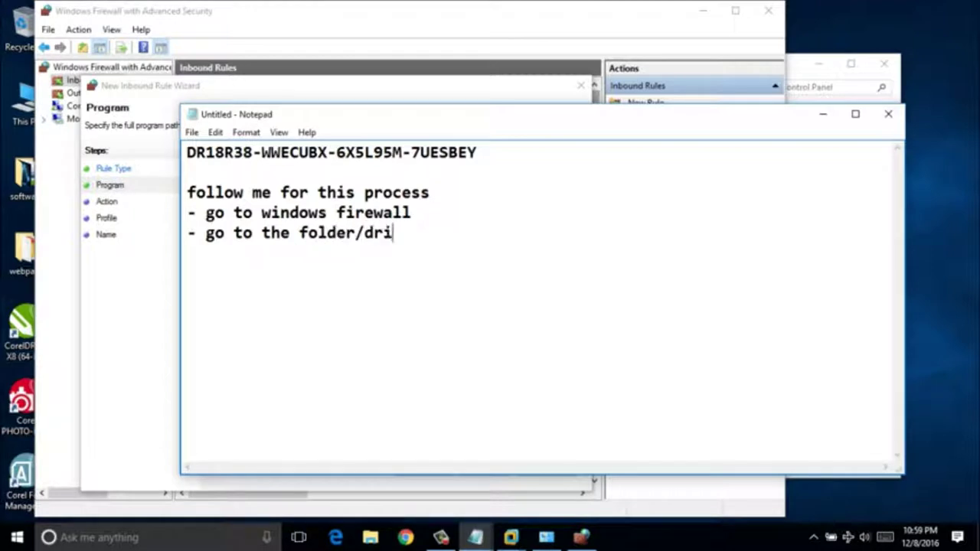
text(ve where )
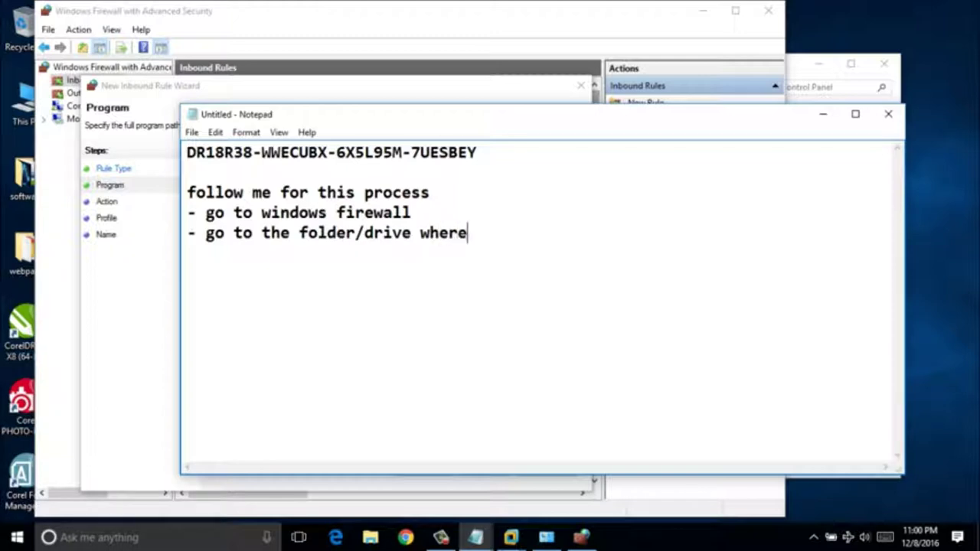
text(you inst)
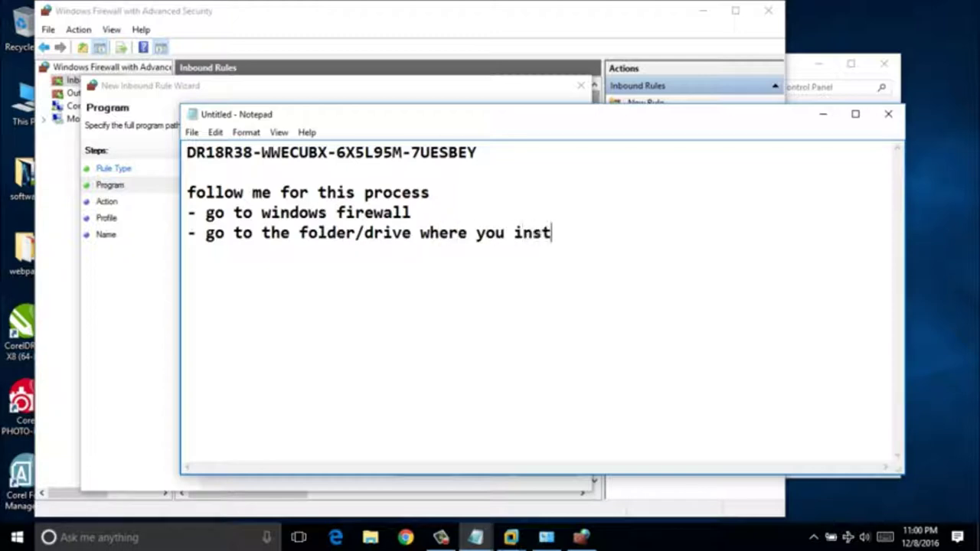
text(all core)
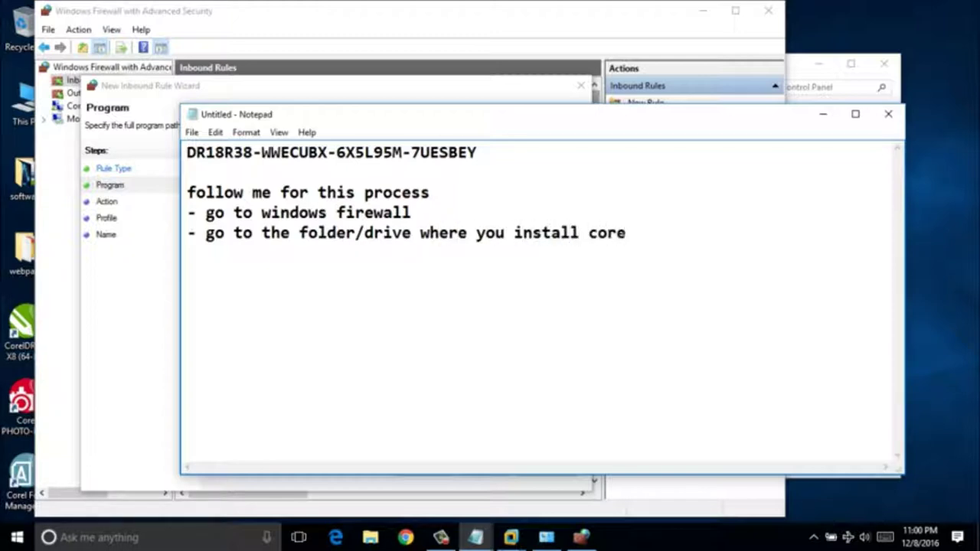
text(l draw an)
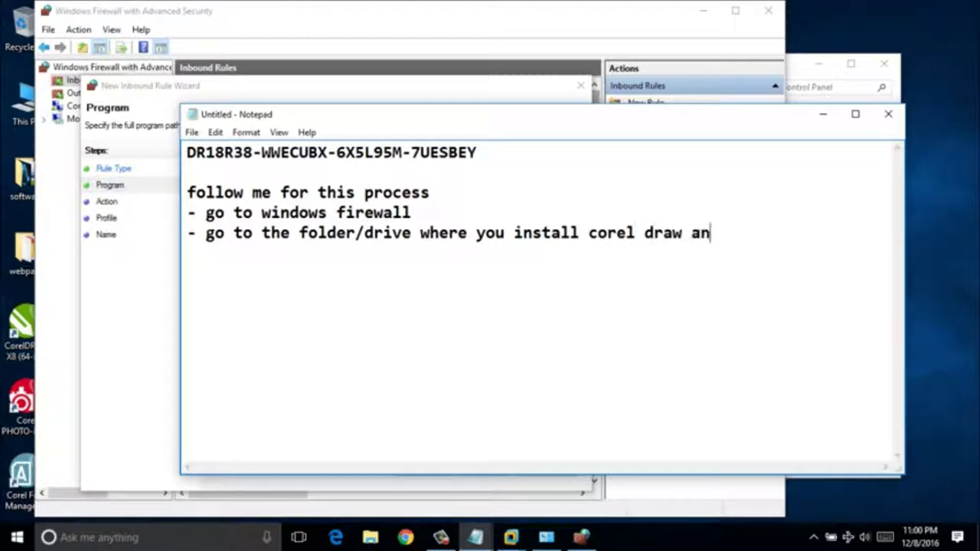
text(d select )
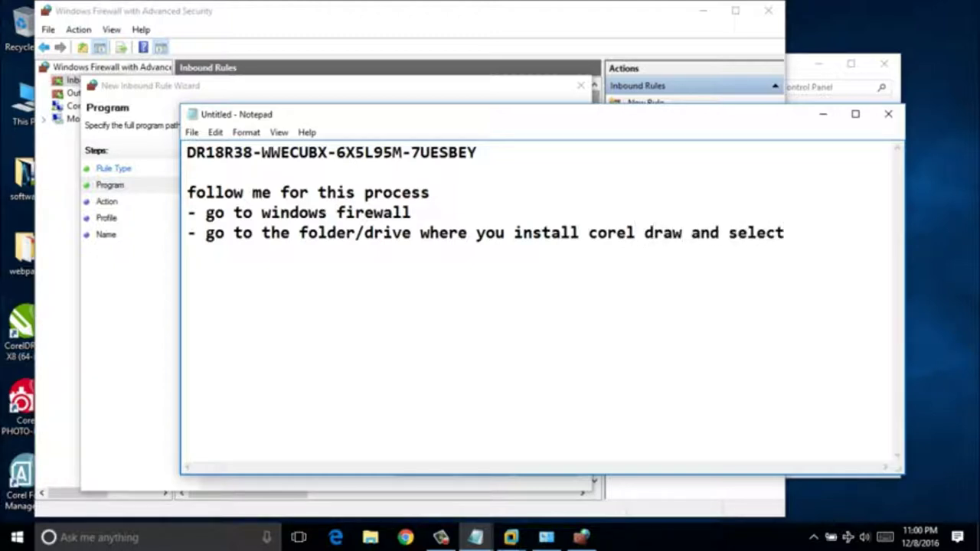
text(corel )
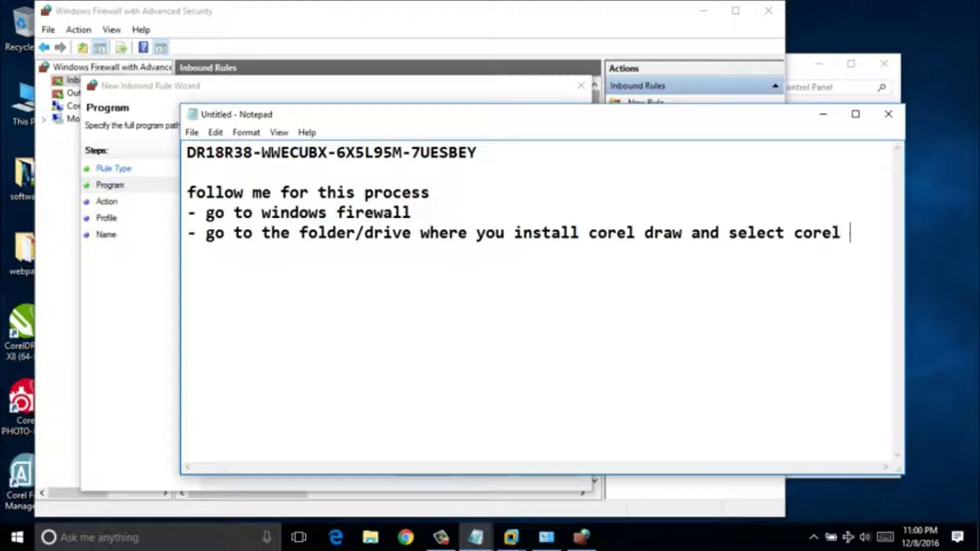
text(draw)
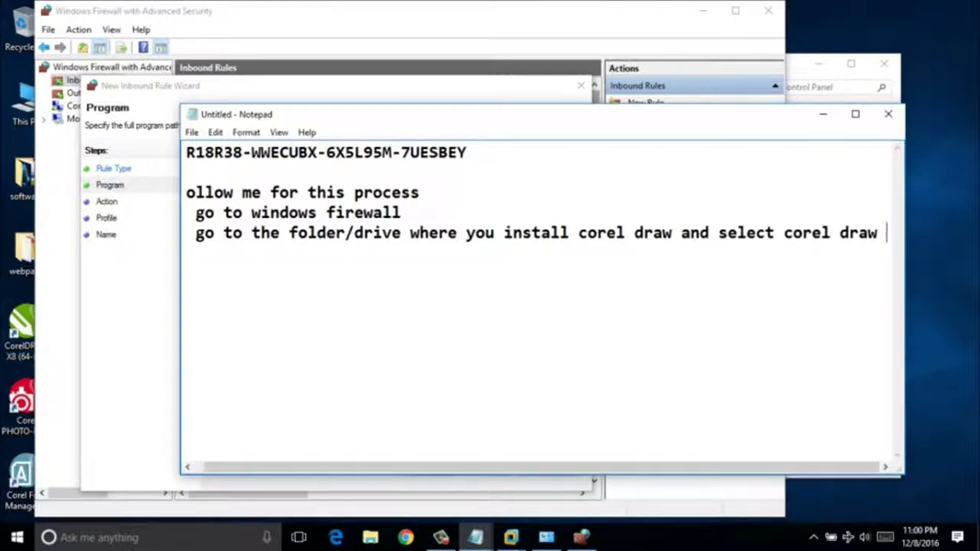
text(.e)
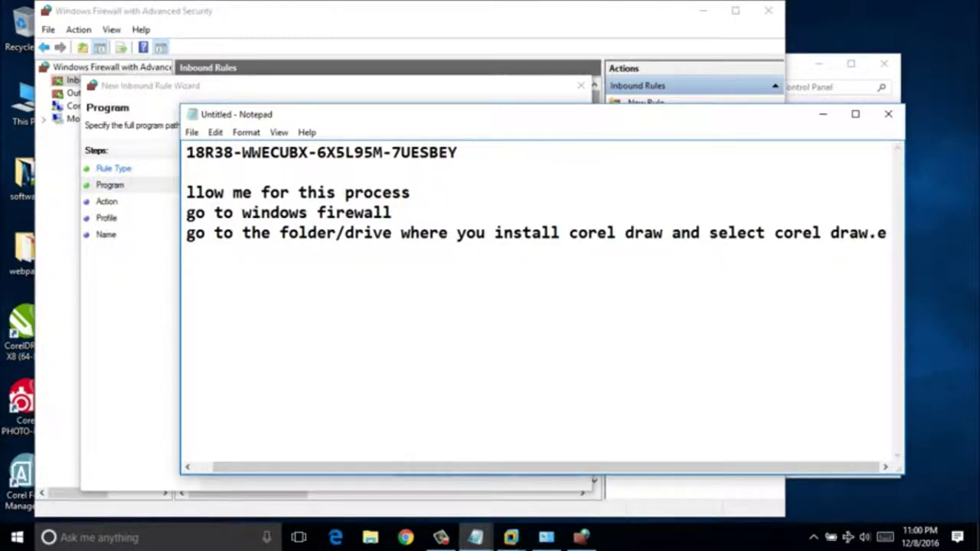
text(exe)
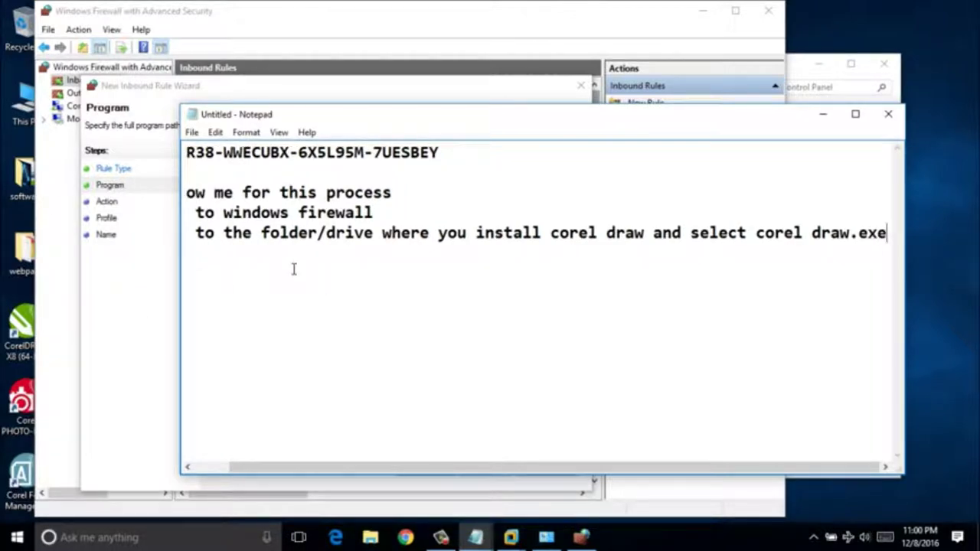
text( like thus)
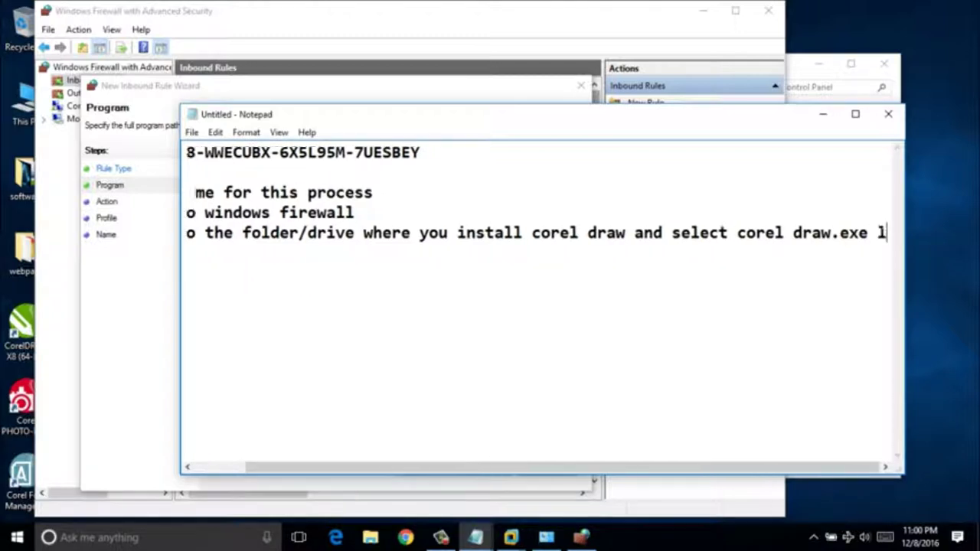
key(BackSpace)
key(BackSpace)
key(BackSpace)
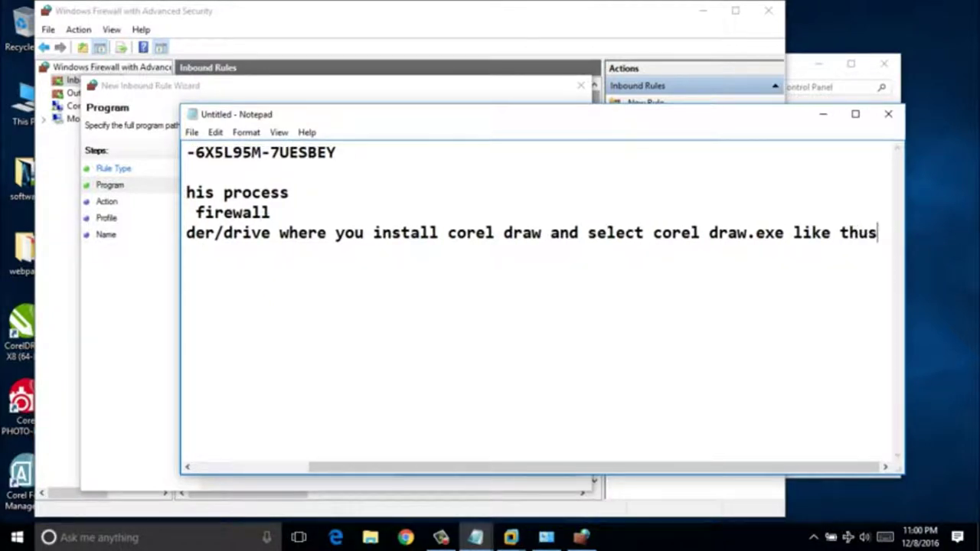
text(is :)
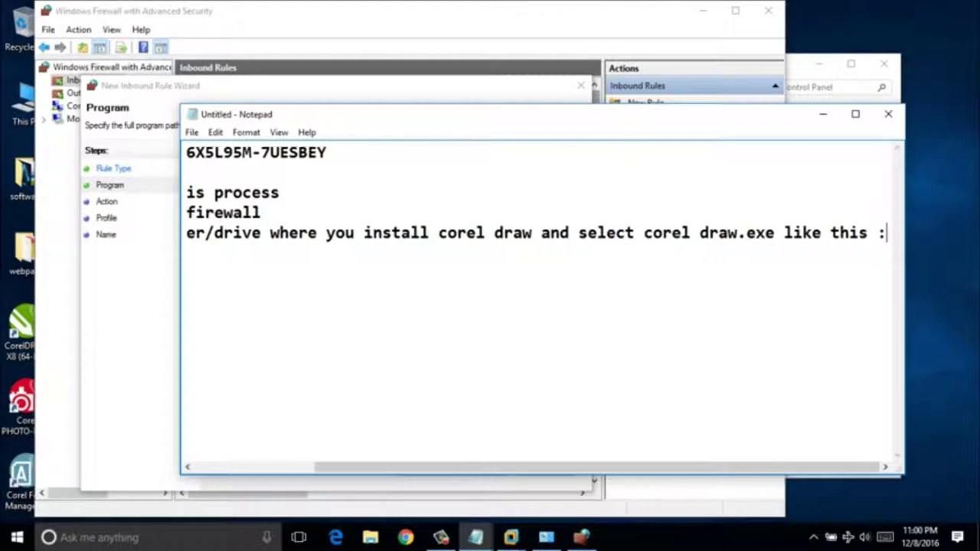
click(823, 113)
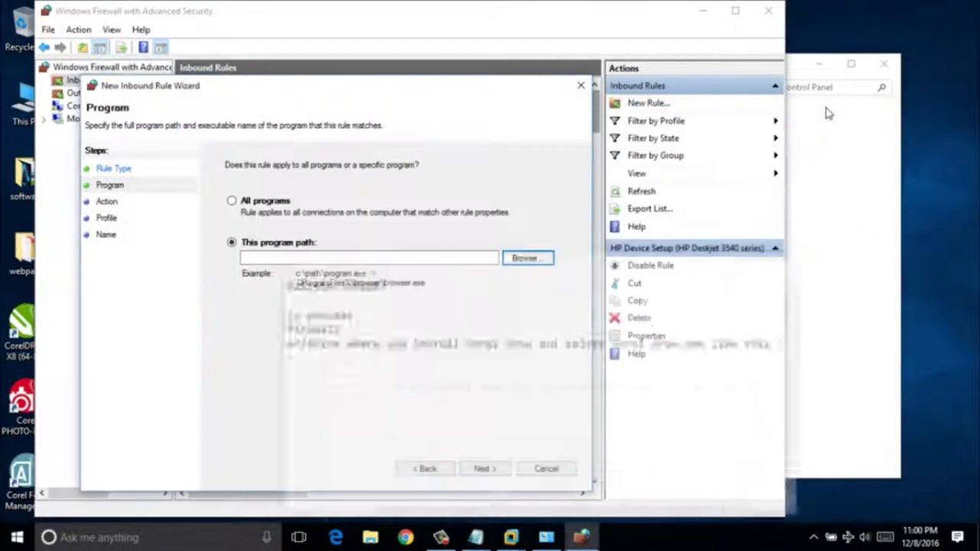
Browse for the rule's program and open the folder C:\Program Files\Corel\CorelDRAW Graphics Suite X8.
click(442, 538)
click(444, 538)
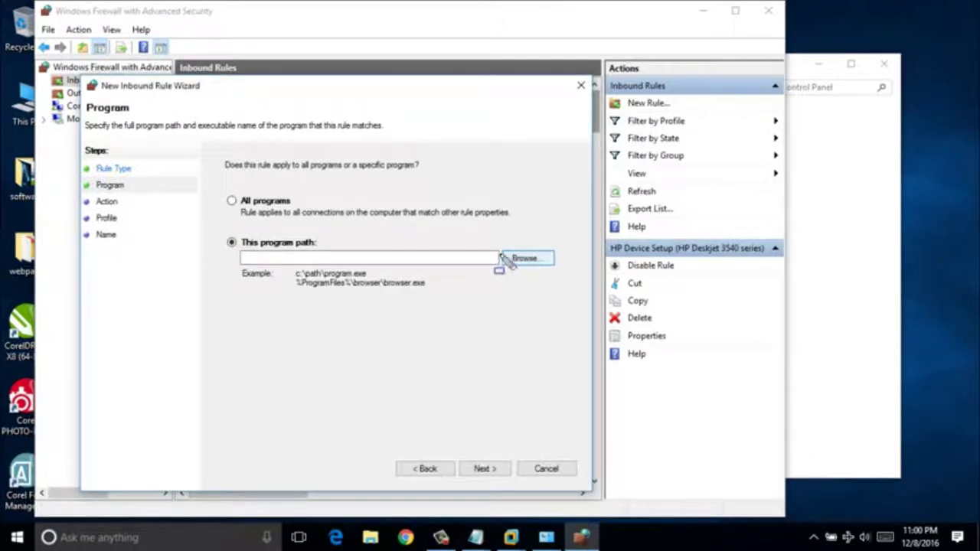
mouse_move(502, 239)
mouse_down()
mouse_move(536, 273)
mouse_move(566, 276)
mouse_up()
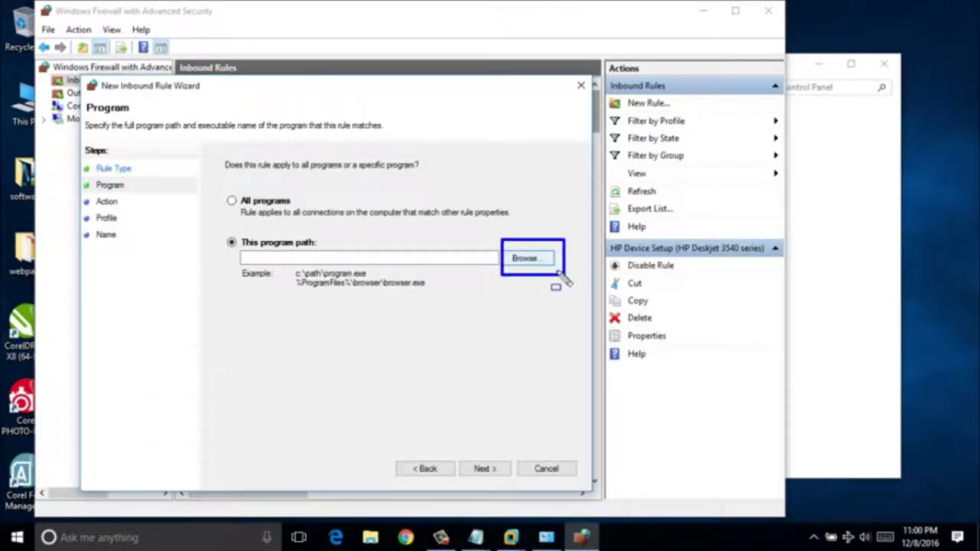
click(528, 260)
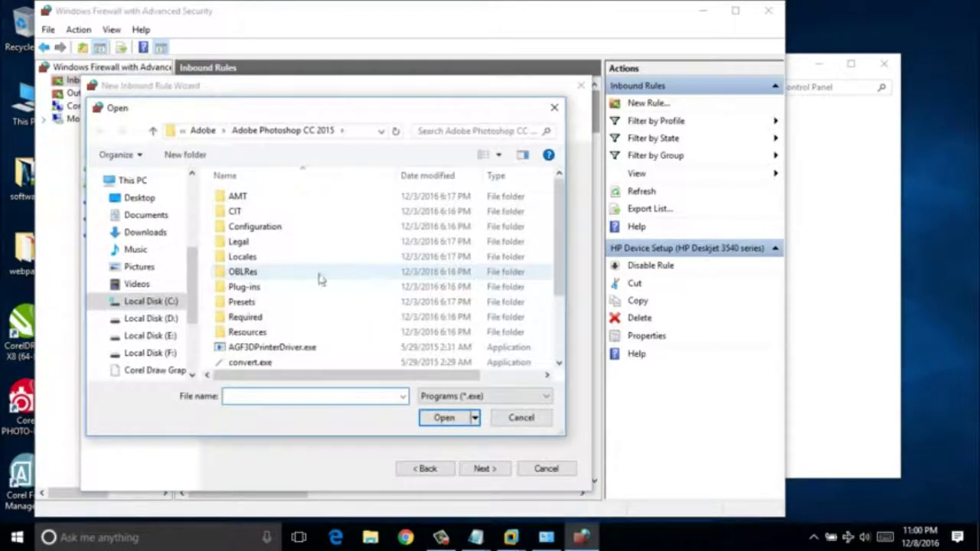
click(170, 305)
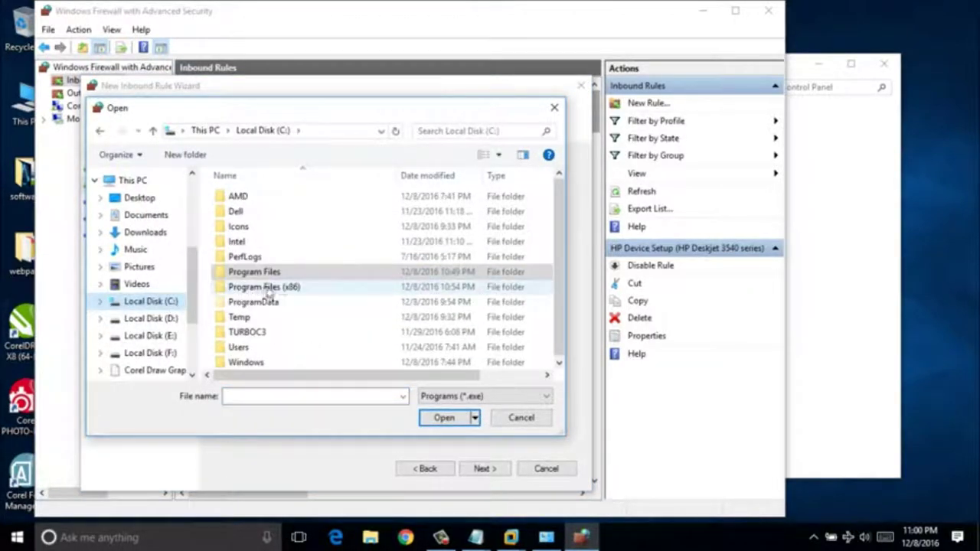
click(293, 277)
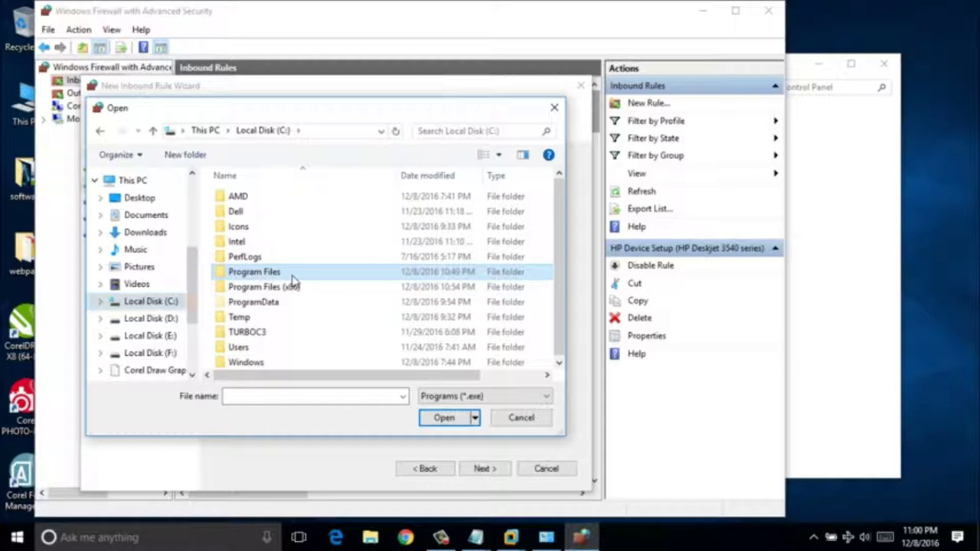
double_click(292, 274)
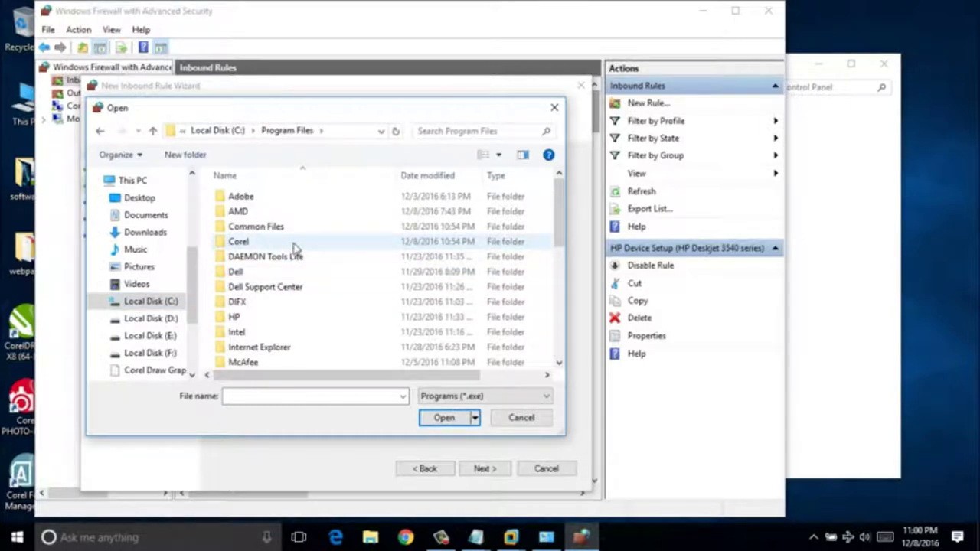
double_click(296, 243)
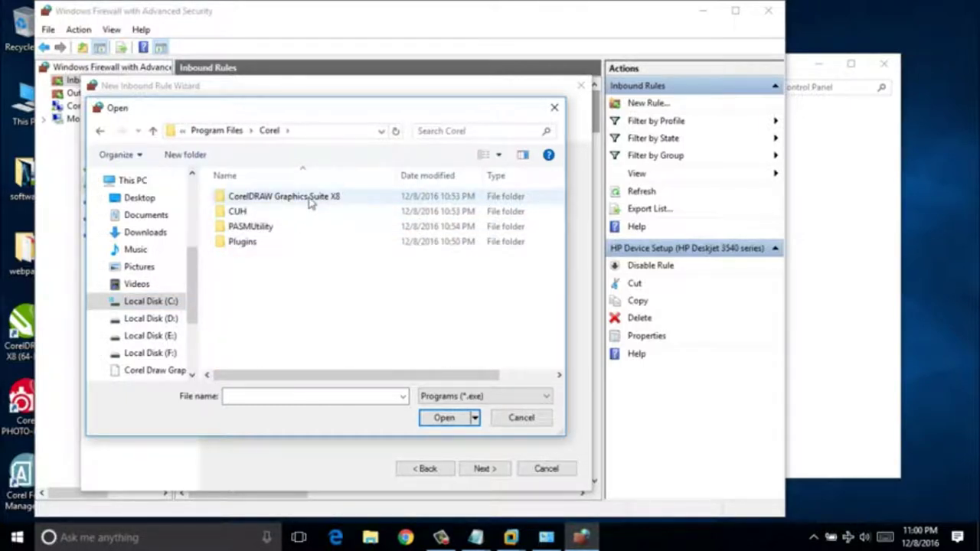
double_click(310, 201)
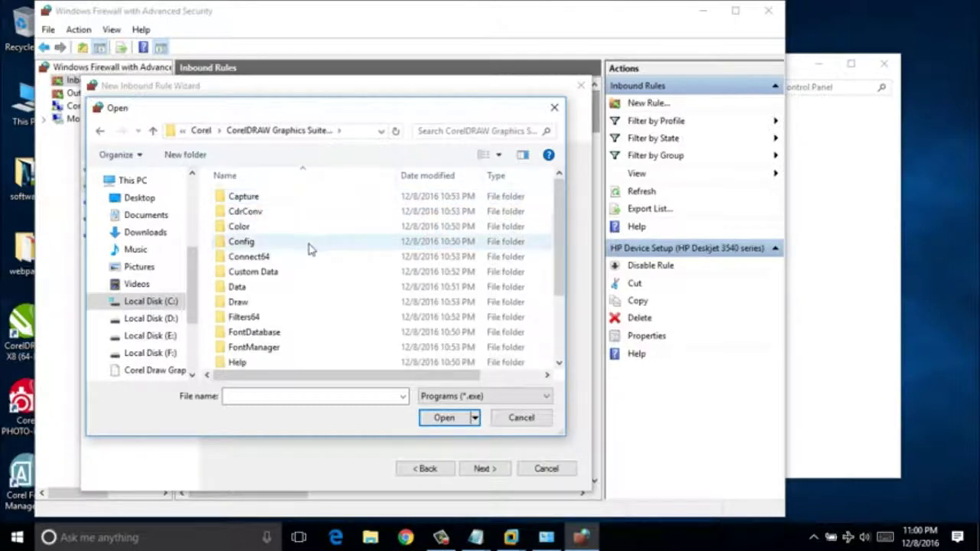
Choose CorelDRW.exe from the Programs64 subfolder as the rule's program path.
scroll(310, 266, down, 2)
scroll(310, 267, up, 2)
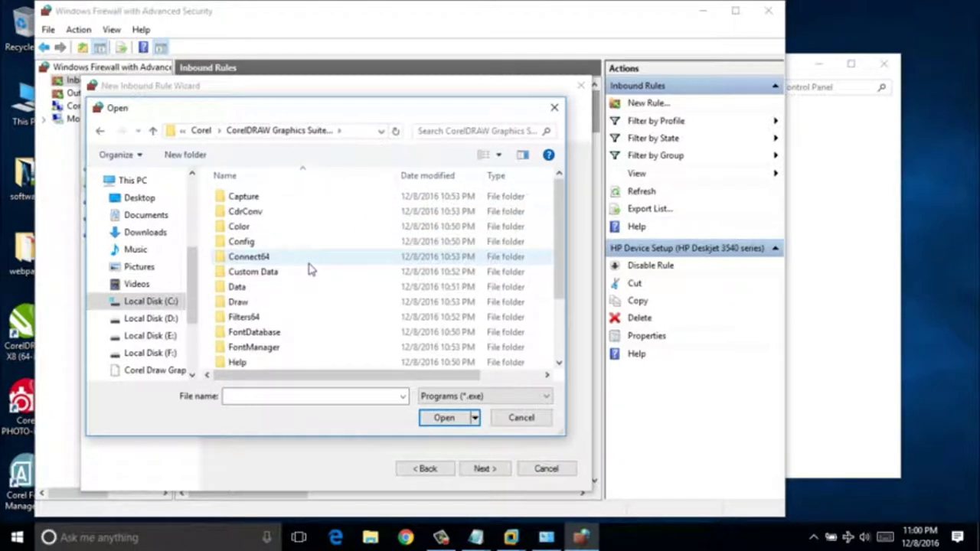
scroll(310, 267, down, 2)
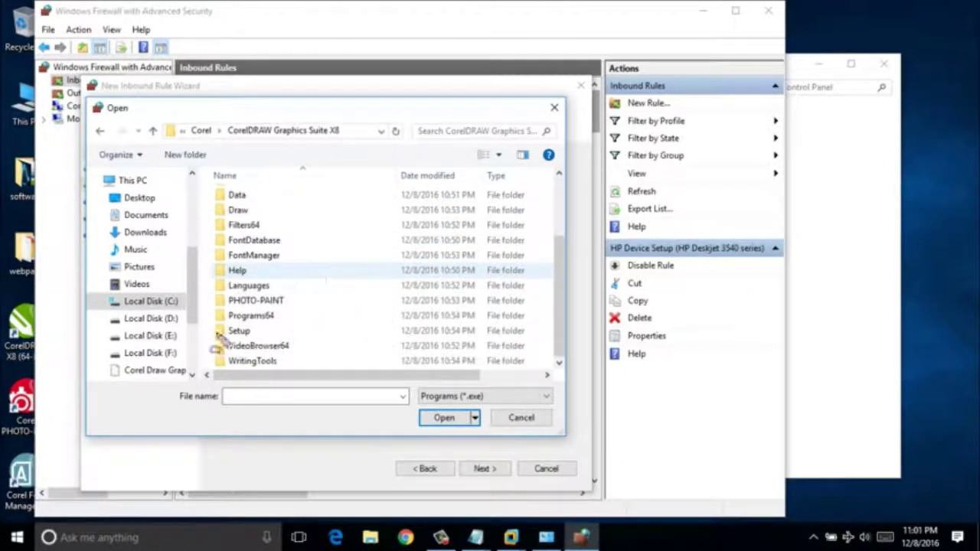
drag(208, 309, 281, 323)
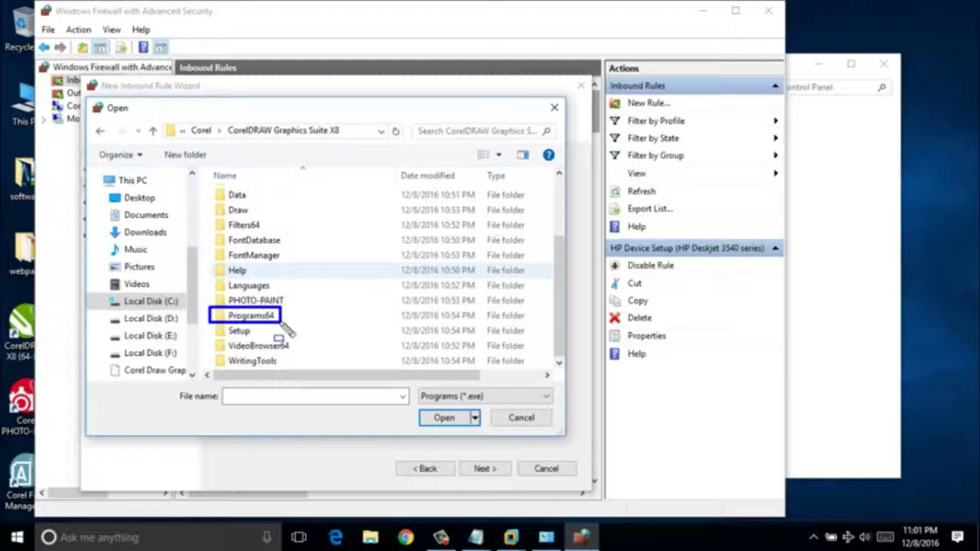
click(257, 318)
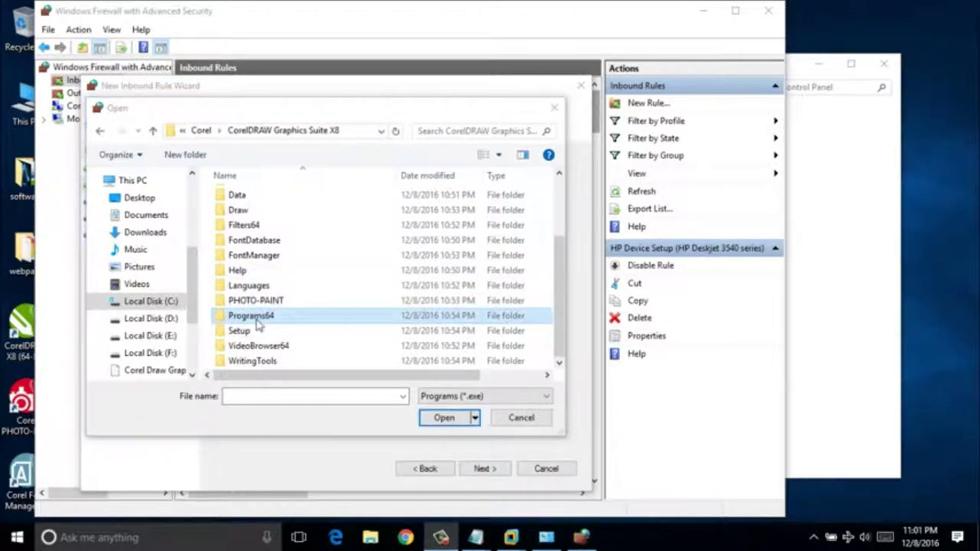
double_click(257, 320)
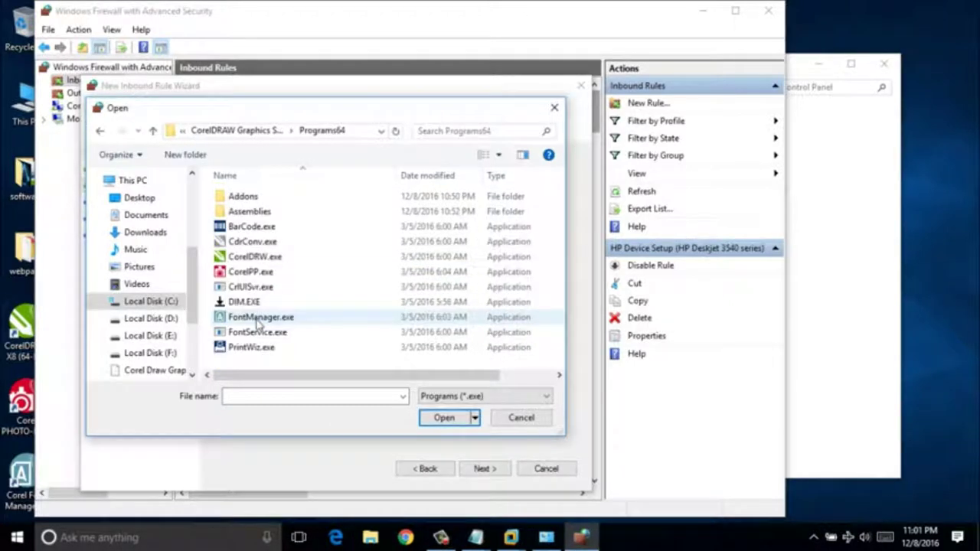
click(272, 261)
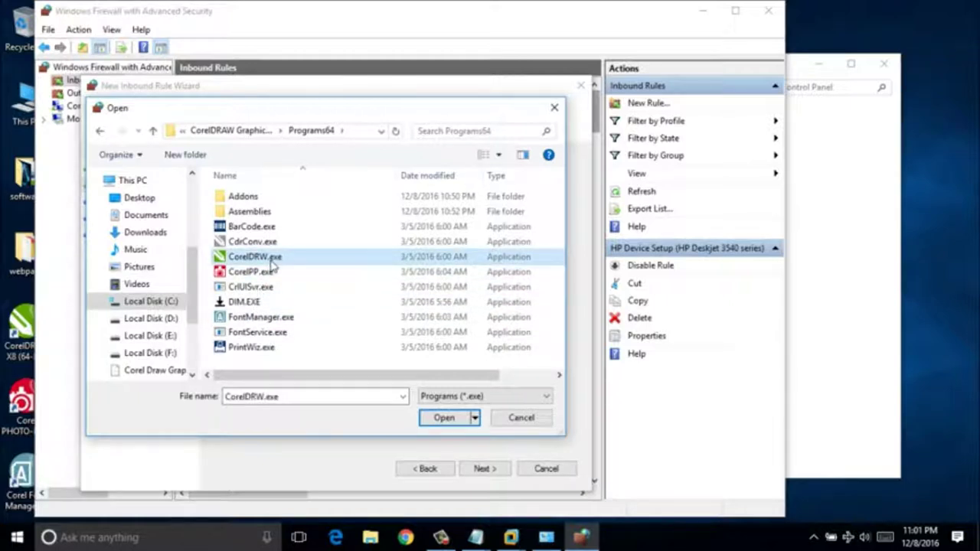
mouse_move(204, 246)
mouse_down()
mouse_move(258, 272)
mouse_move(295, 268)
mouse_up()
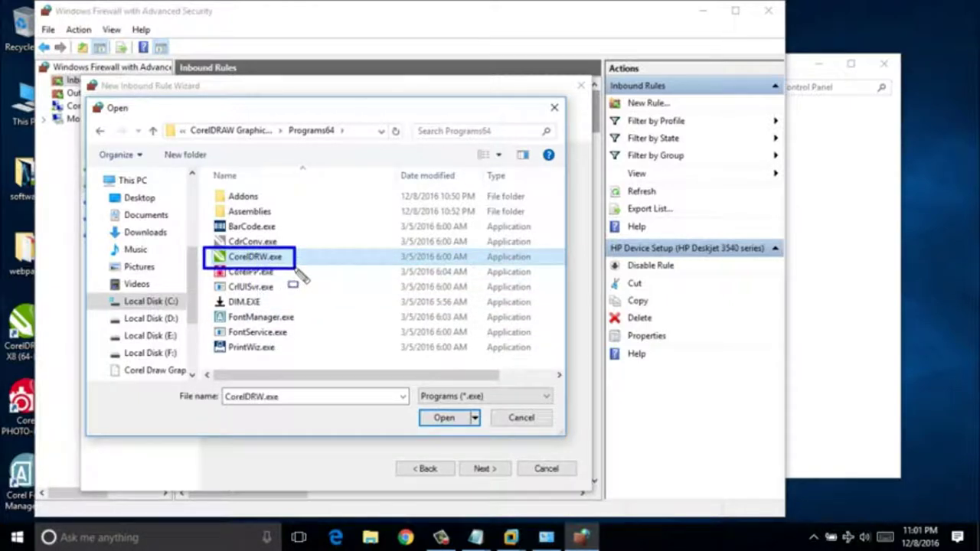
double_click(254, 259)
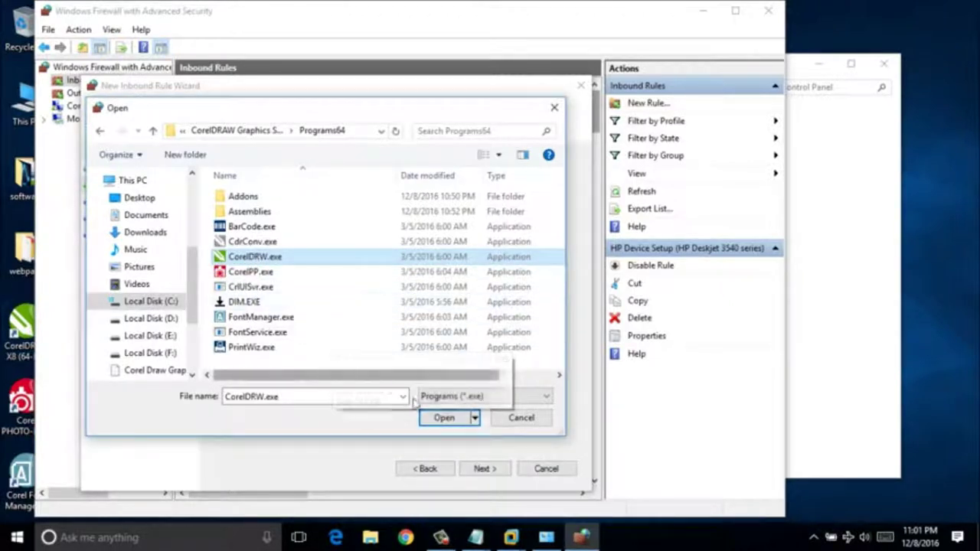
mouse_move(420, 402)
mouse_down()
mouse_move(475, 419)
mouse_move(473, 438)
mouse_up()
click(444, 418)
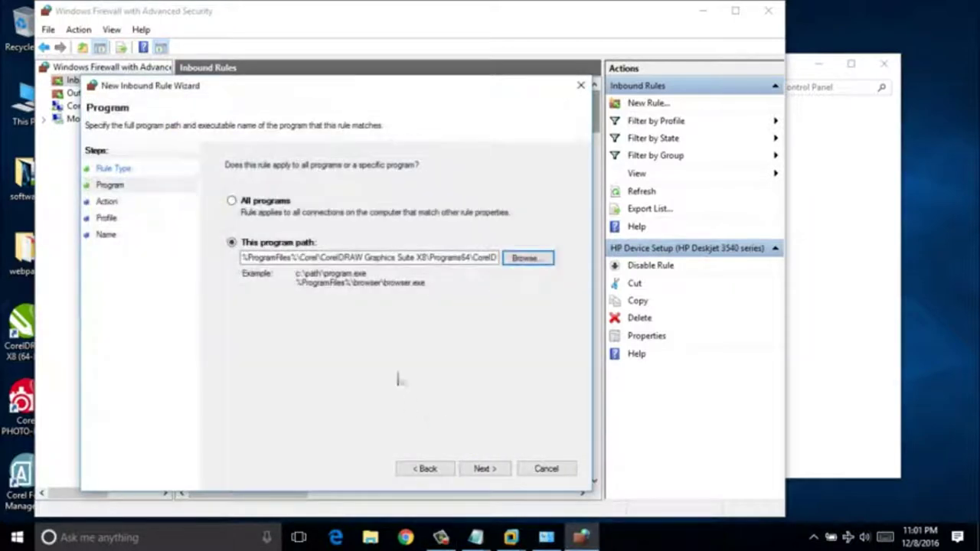
Continue to the rule's action, set it to Block the connection, and proceed to the profile settings.
click(495, 467)
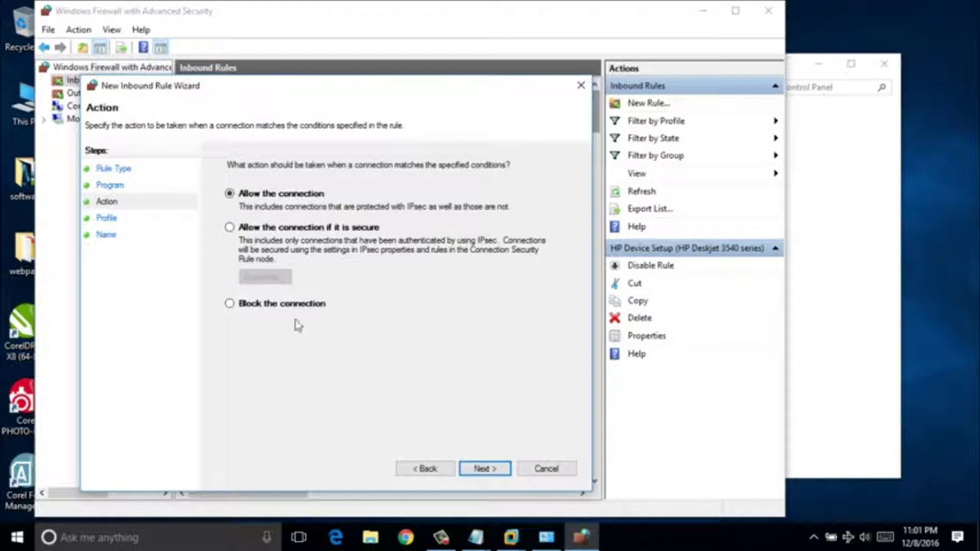
mouse_move(222, 296)
mouse_down()
mouse_move(271, 321)
mouse_move(325, 319)
mouse_up()
key(Escape)
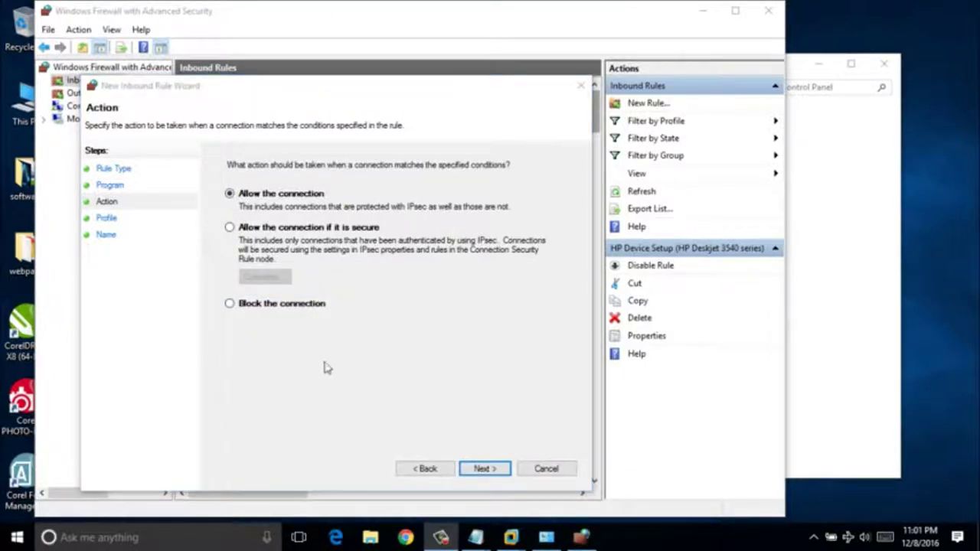
click(441, 538)
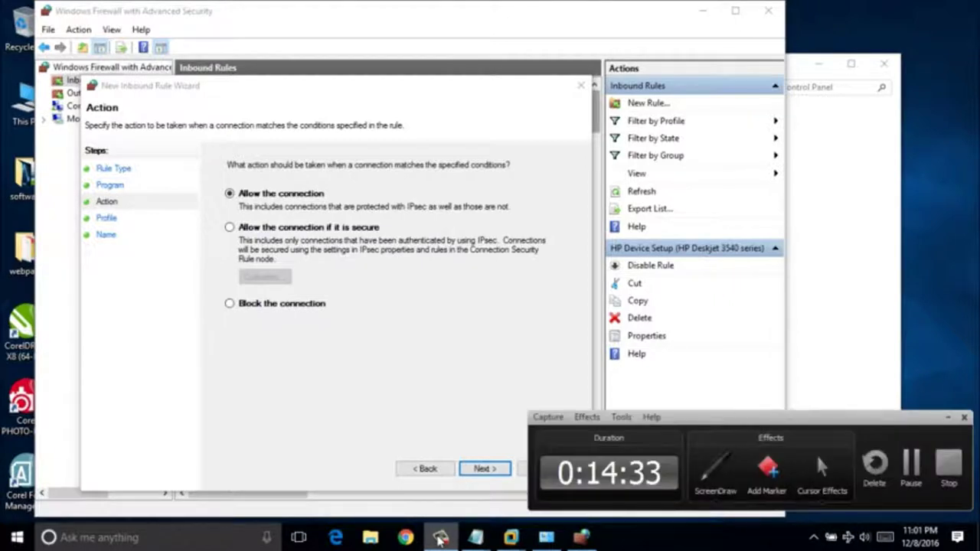
click(440, 538)
click(257, 305)
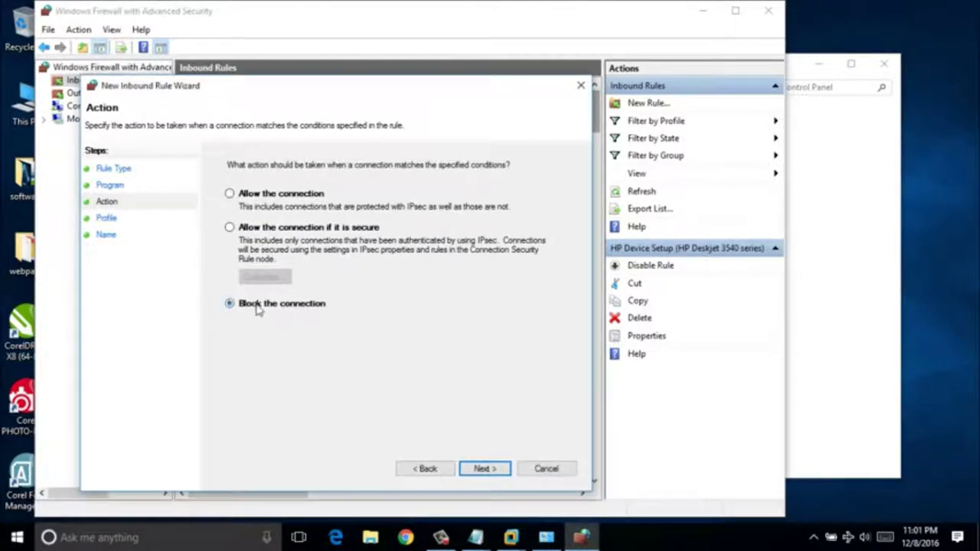
click(485, 468)
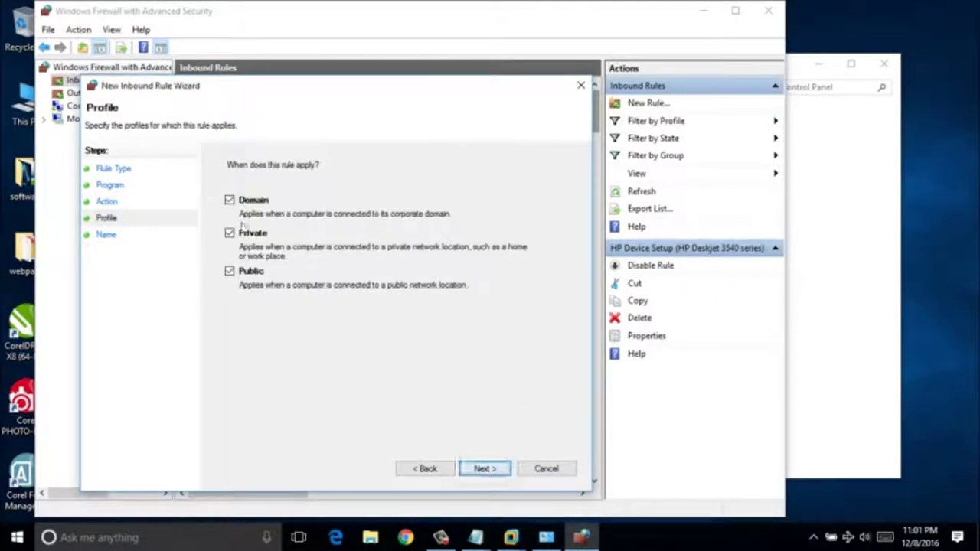
Keep the Domain, Private and Public profiles, name the inbound rule "corel draw graphic" and finish creating it.
click(478, 468)
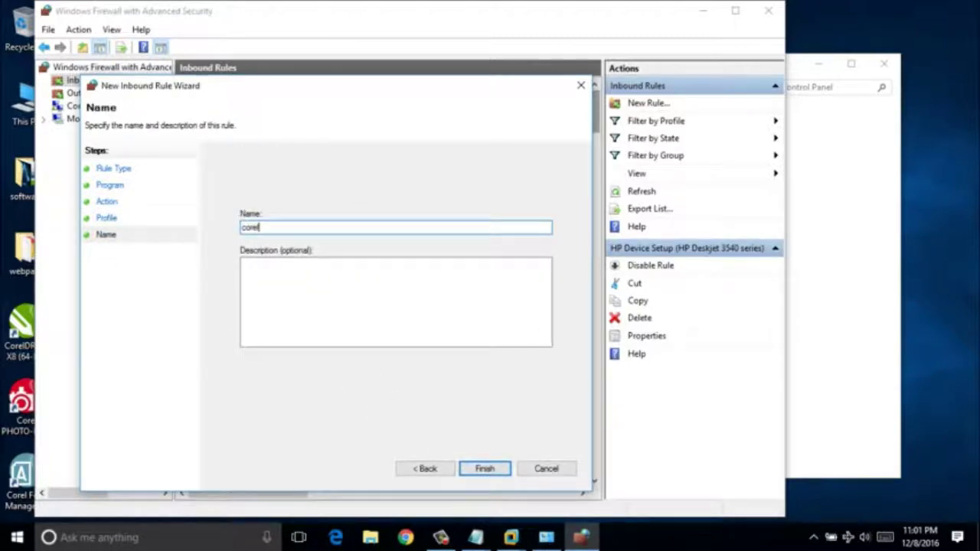
text(corel draw graphic)
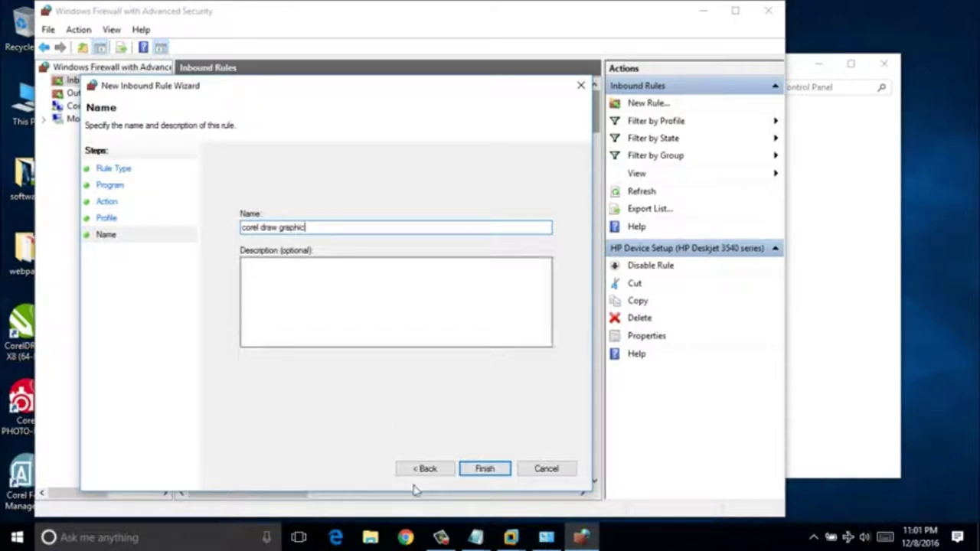
click(480, 468)
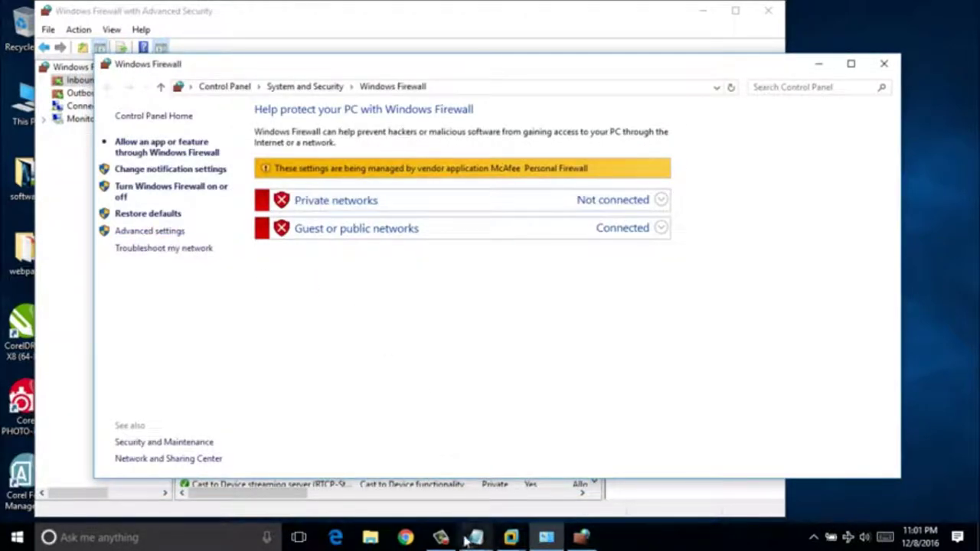
Switch to Notepad and add "- do this same for all corel product like this" as the next list line.
mouse_move(476, 537)
click(404, 436)
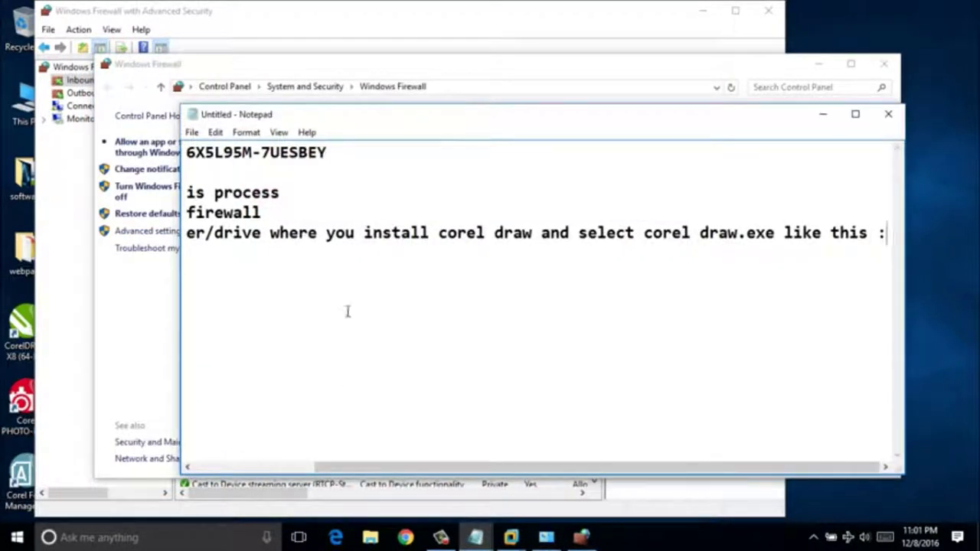
key(Return)
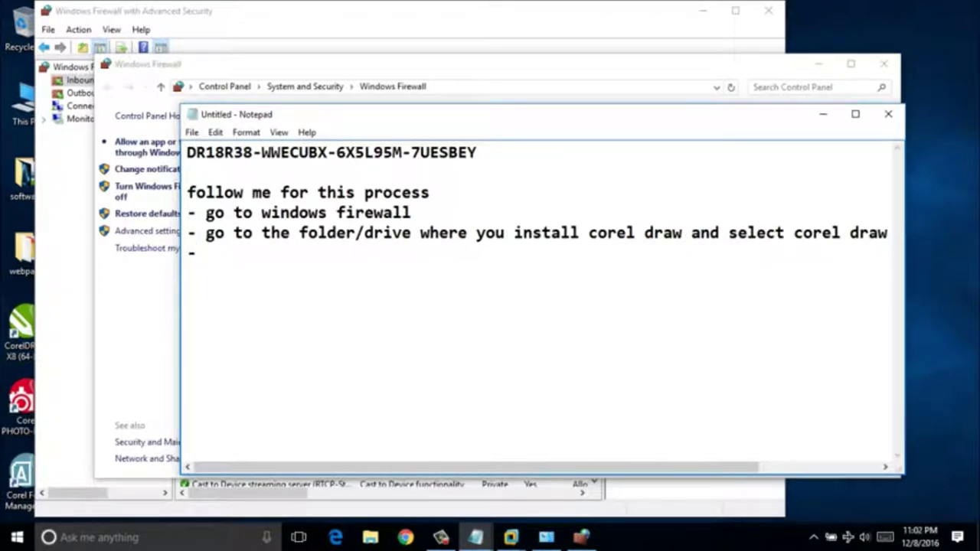
text(- do this)
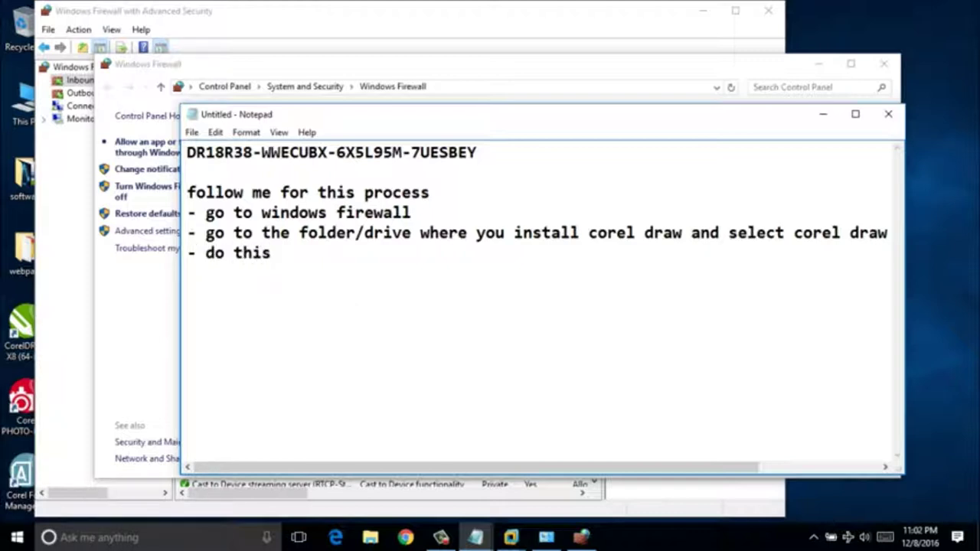
text( for all c)
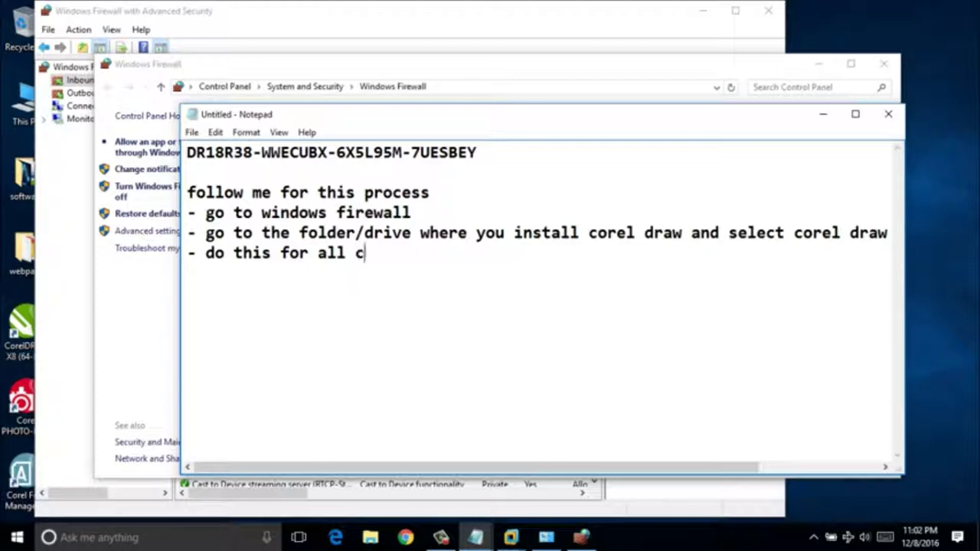
text(orel )
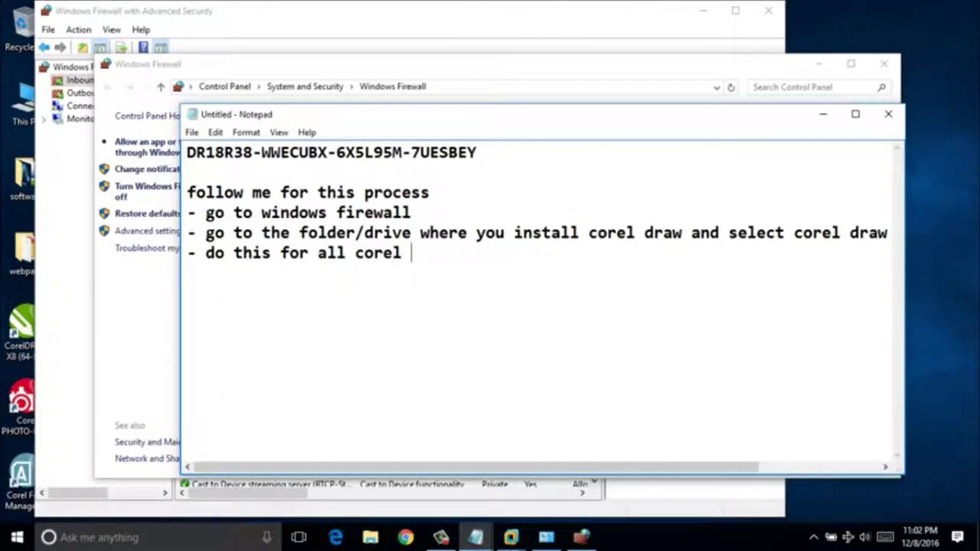
text(product)
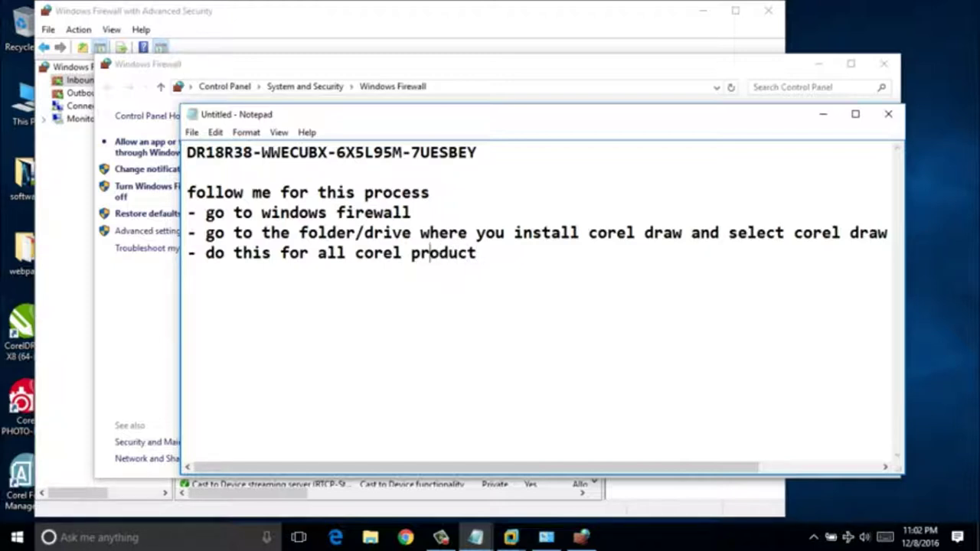
text( same)
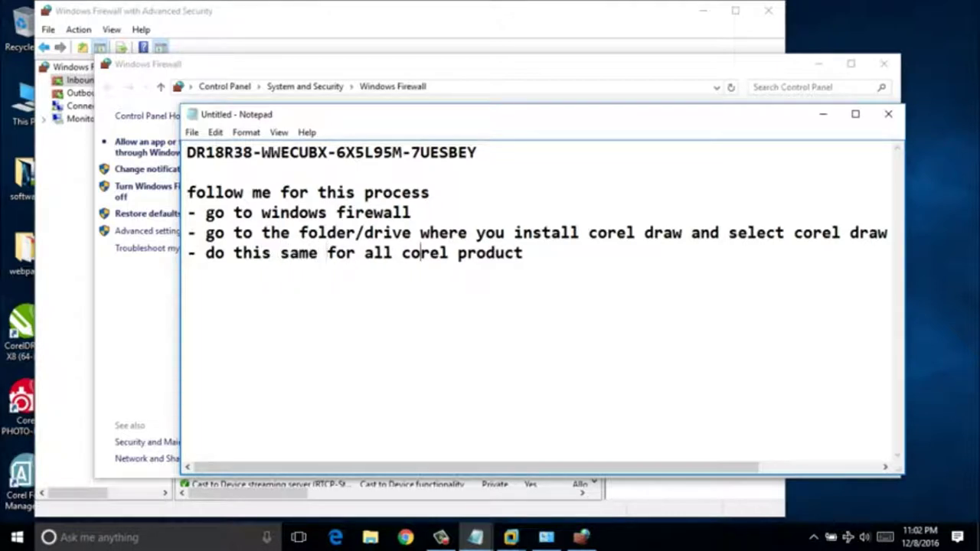
text( like this)
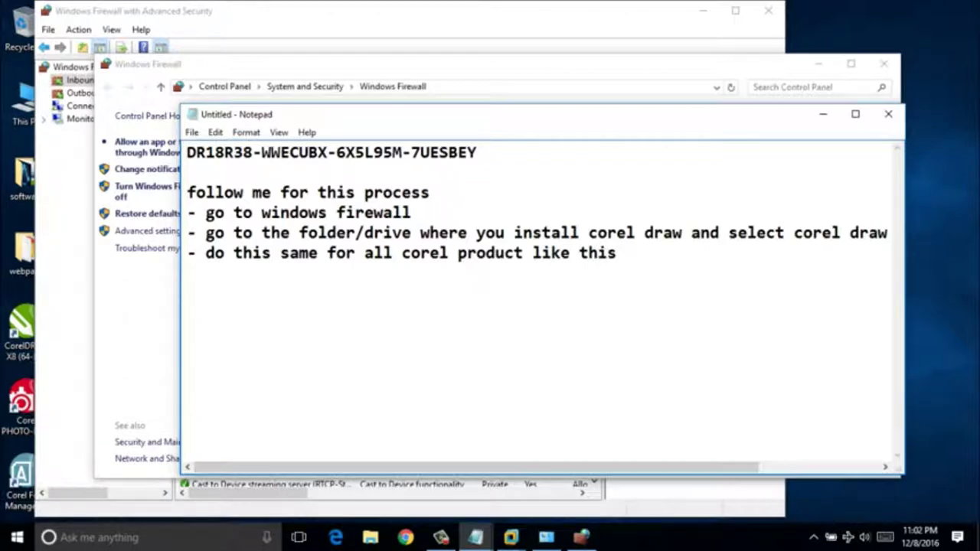
Switch back to Windows Firewall, start a new inbound Program rule and choose CorelPP.exe from the Programs64 folder as its program path.
click(581, 536)
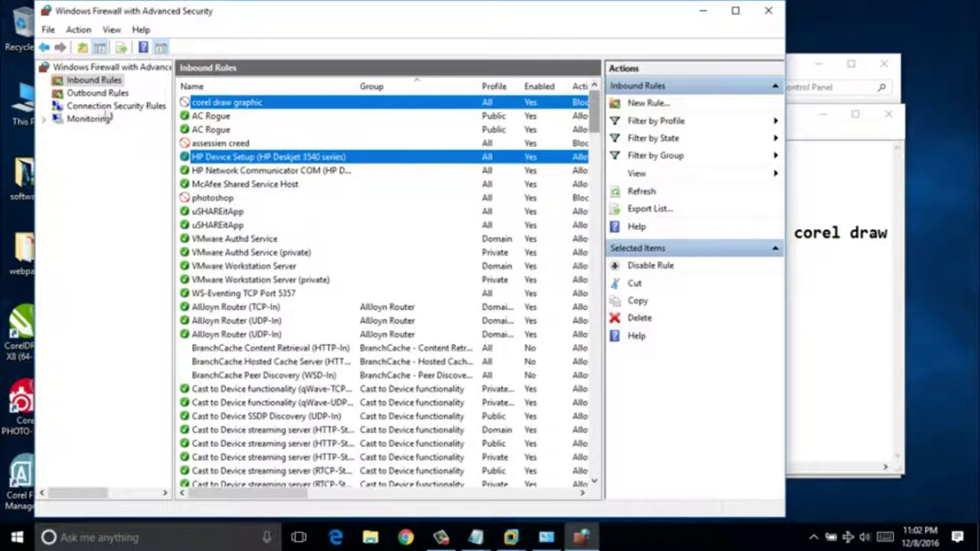
click(116, 86)
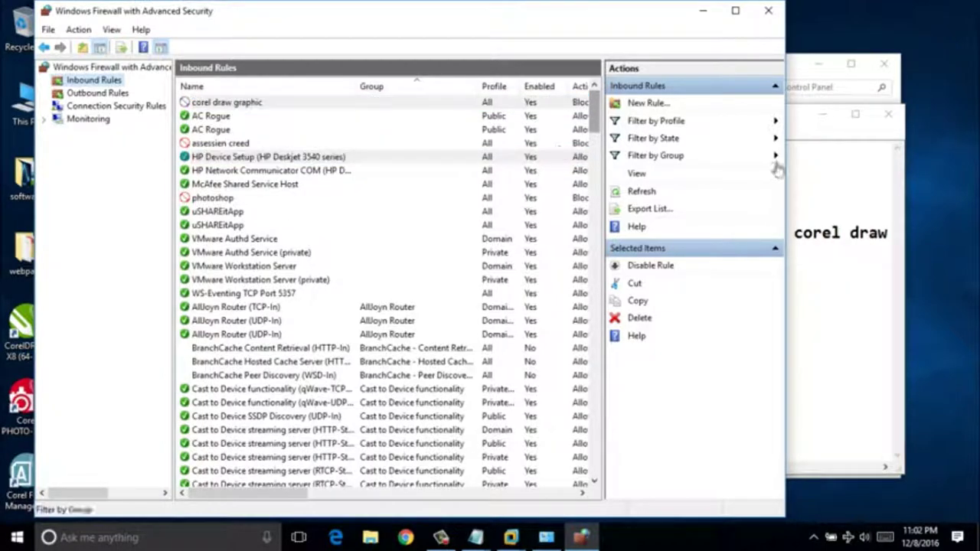
click(648, 103)
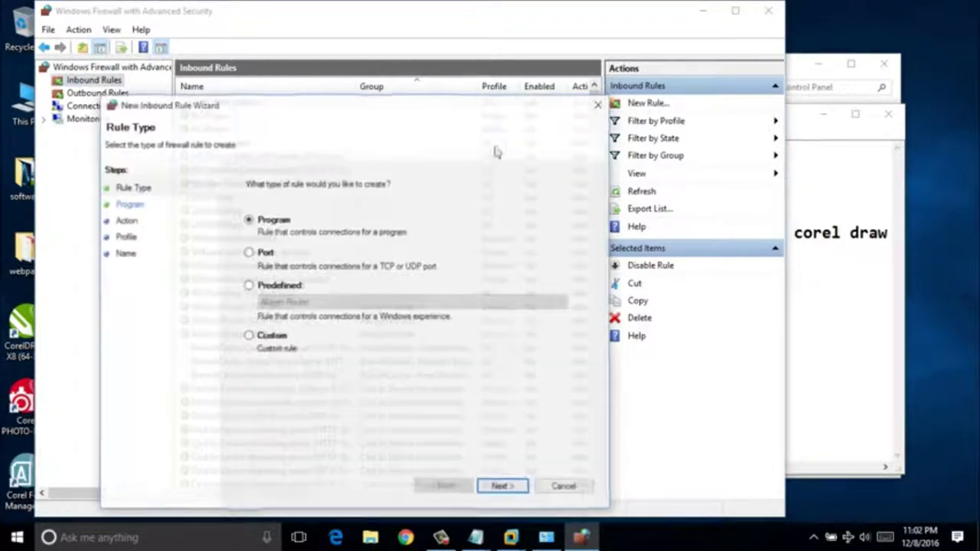
click(499, 487)
click(543, 277)
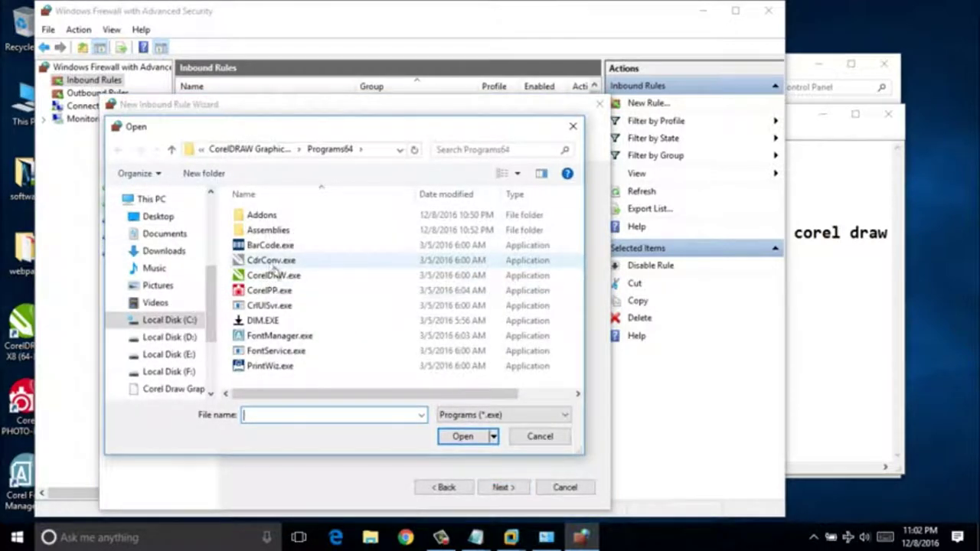
click(272, 291)
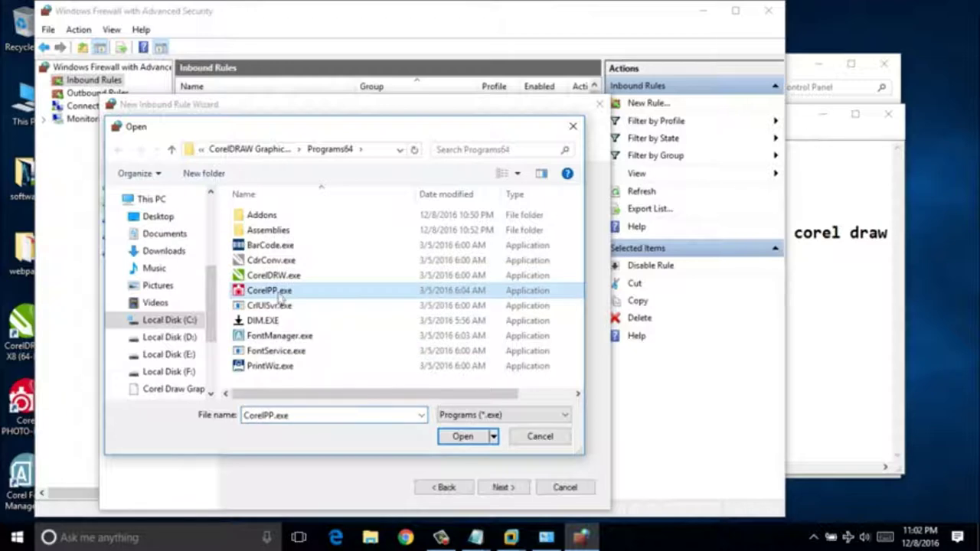
click(476, 442)
click(501, 488)
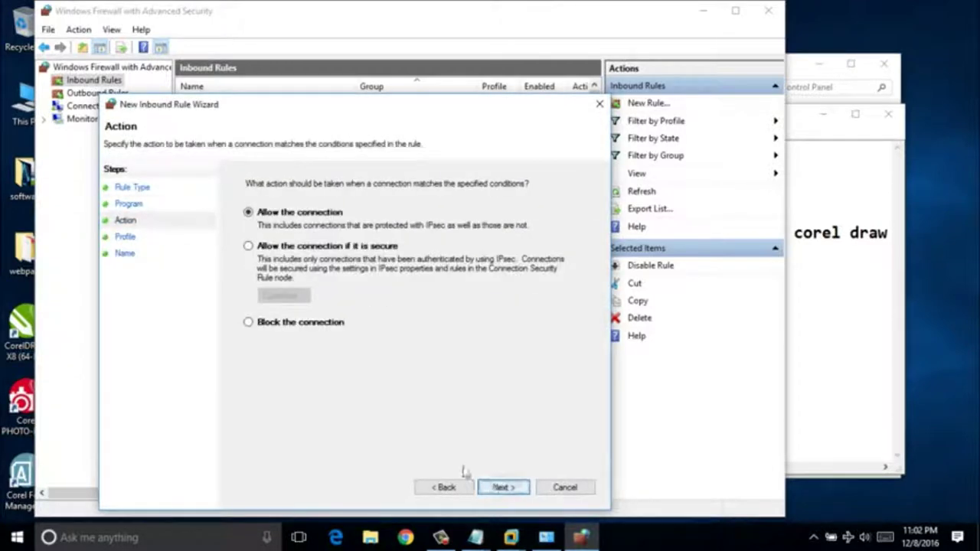
Set the rule to Block the connection, keep all profiles, name it "corel draw font" and finish creating it.
click(286, 325)
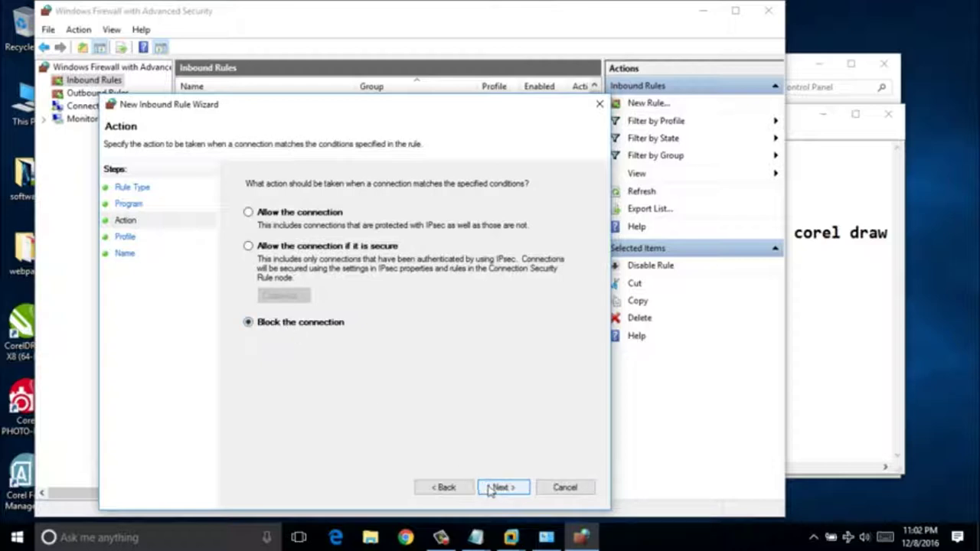
click(498, 487)
click(506, 487)
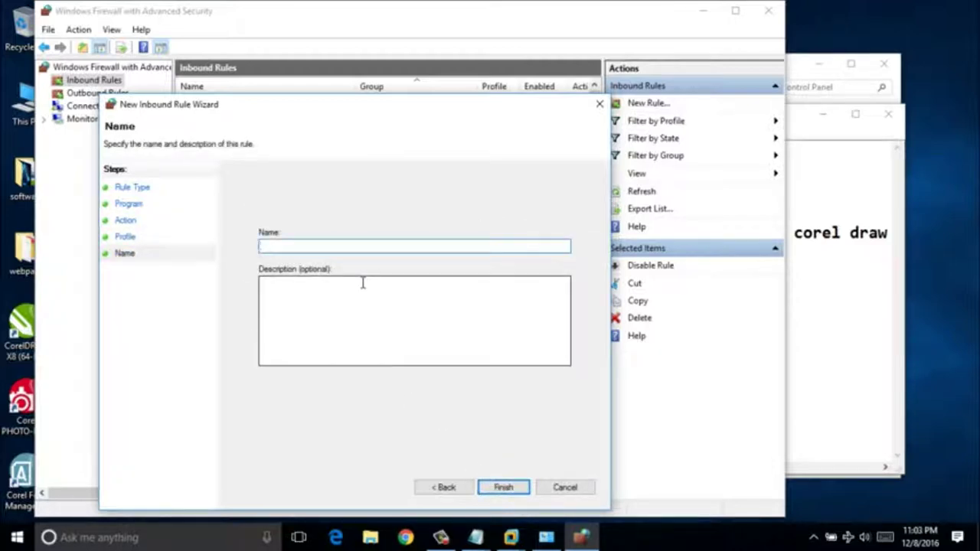
text(corel draw font)
click(506, 488)
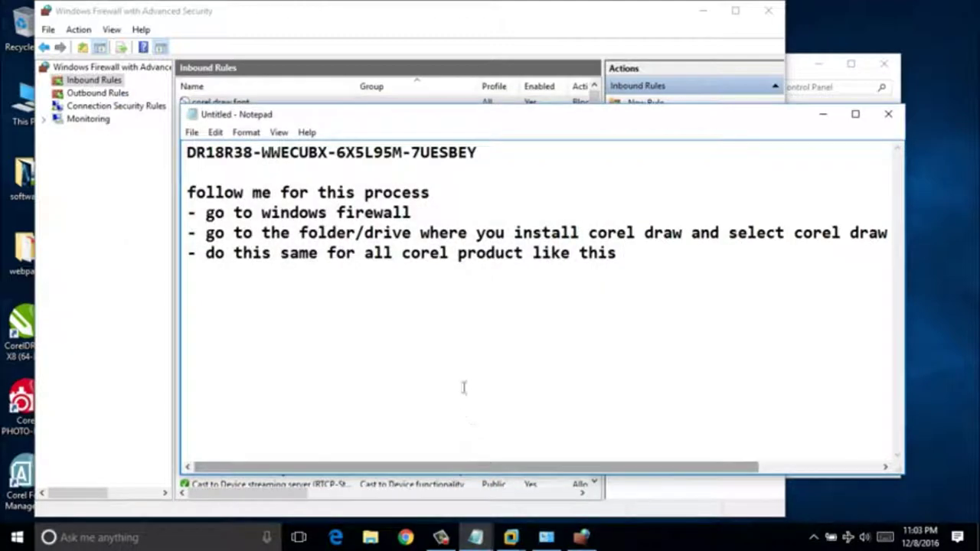
Return to the firewall's inbound rules and start another new rule of the Program type.
click(582, 537)
click(636, 104)
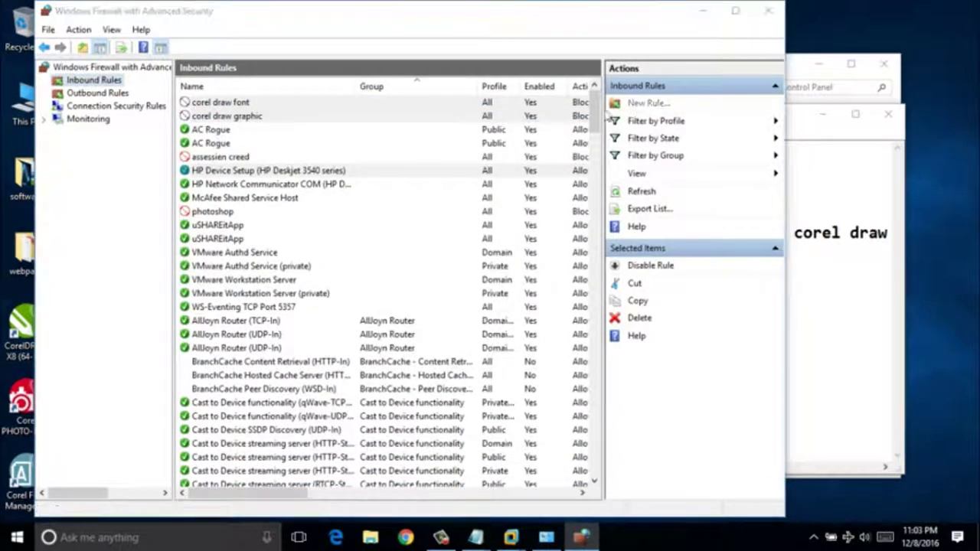
click(303, 356)
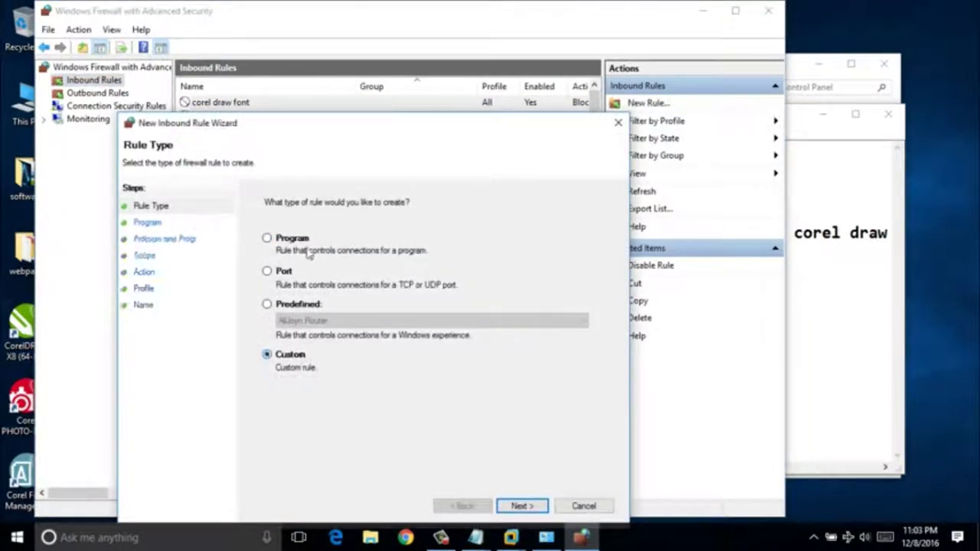
click(306, 241)
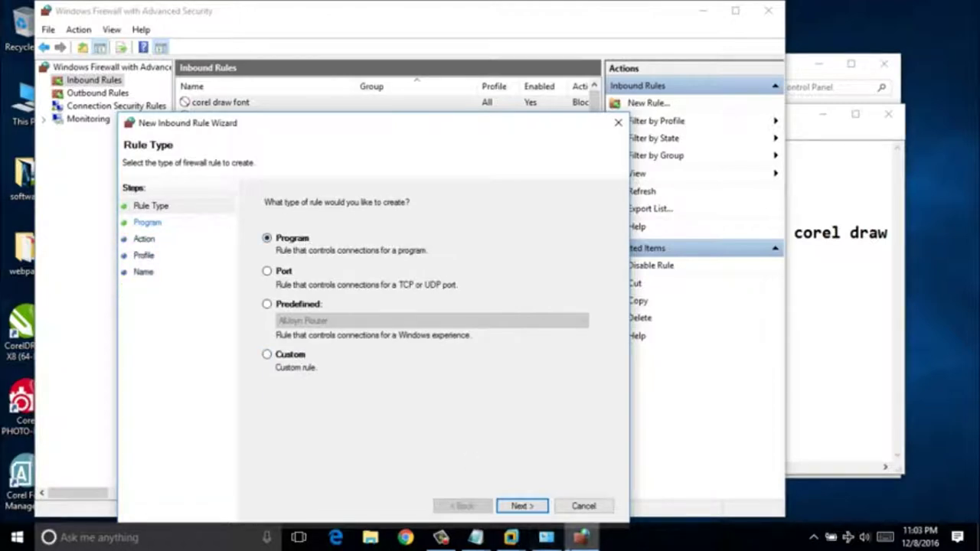
click(521, 506)
click(545, 299)
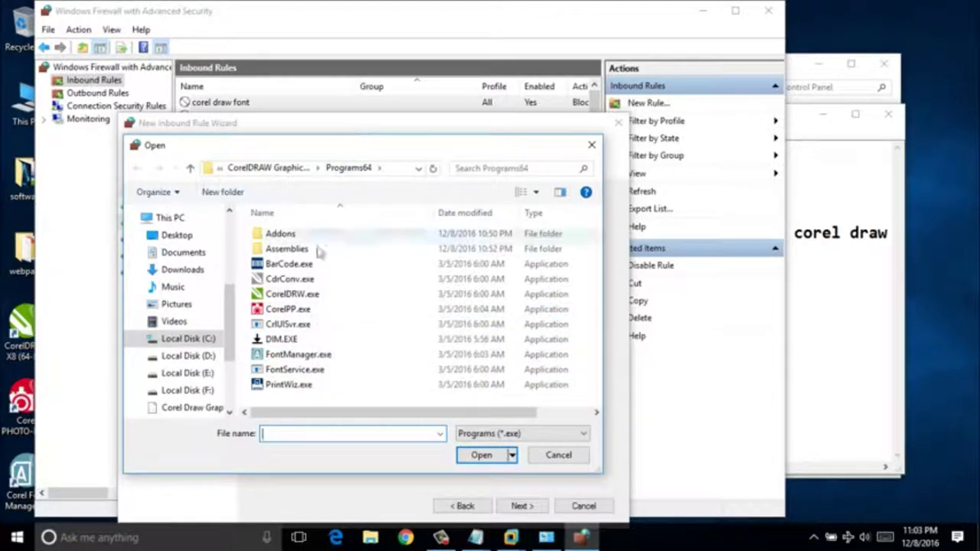
click(295, 310)
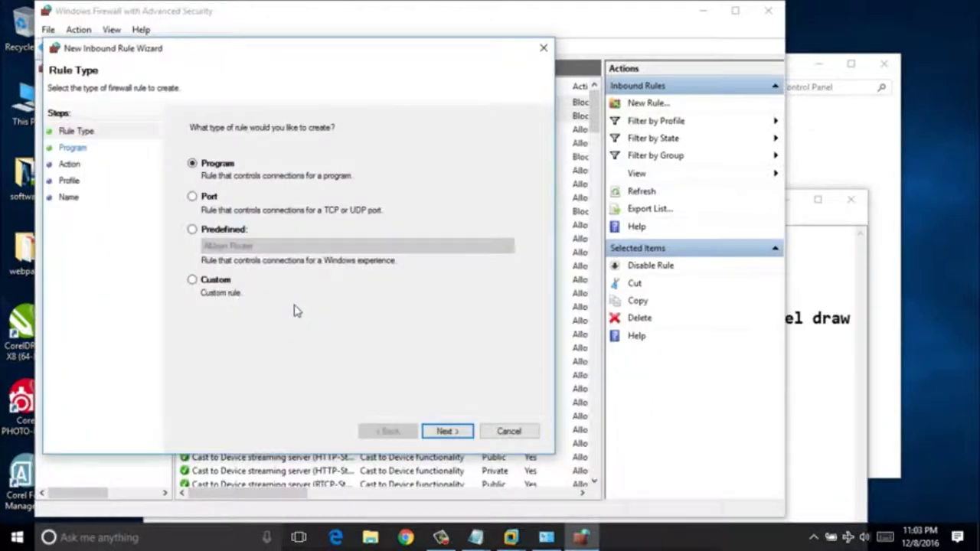
Set CorelPP.exe in Programs64 as the new rule's program path and continue to the action settings.
click(448, 431)
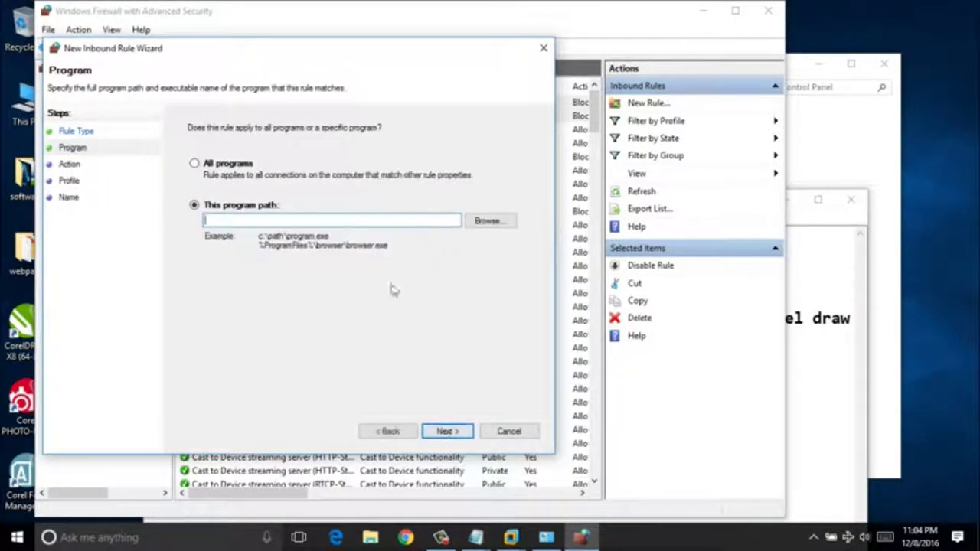
click(498, 223)
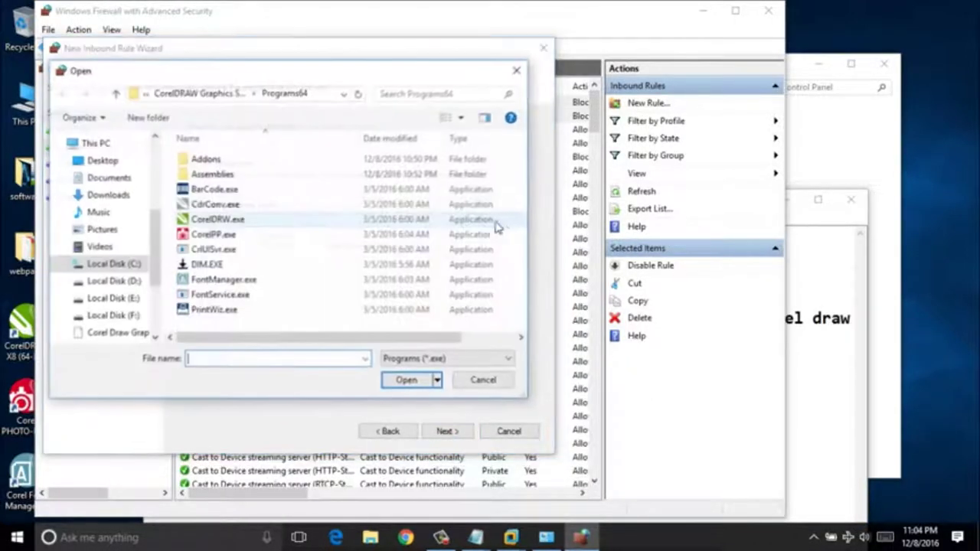
click(239, 236)
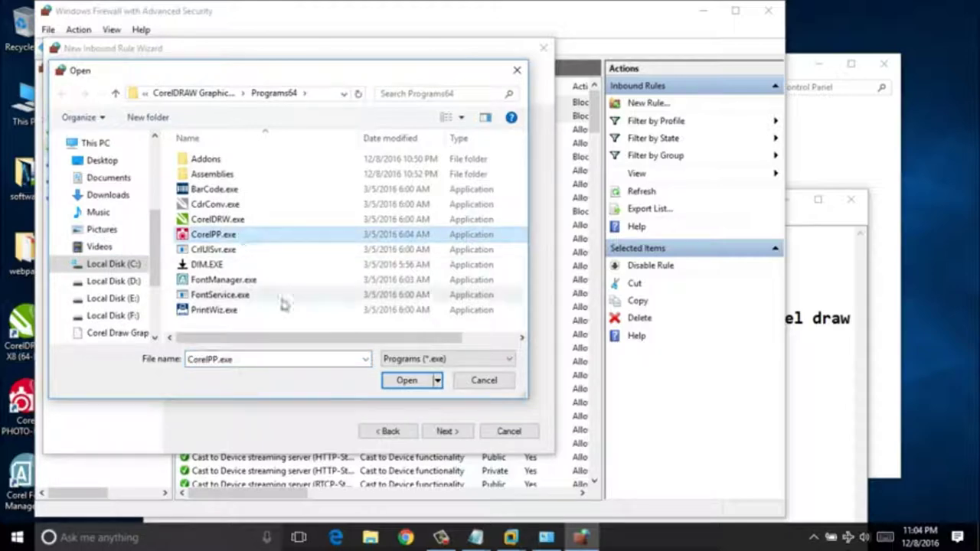
click(407, 380)
click(442, 431)
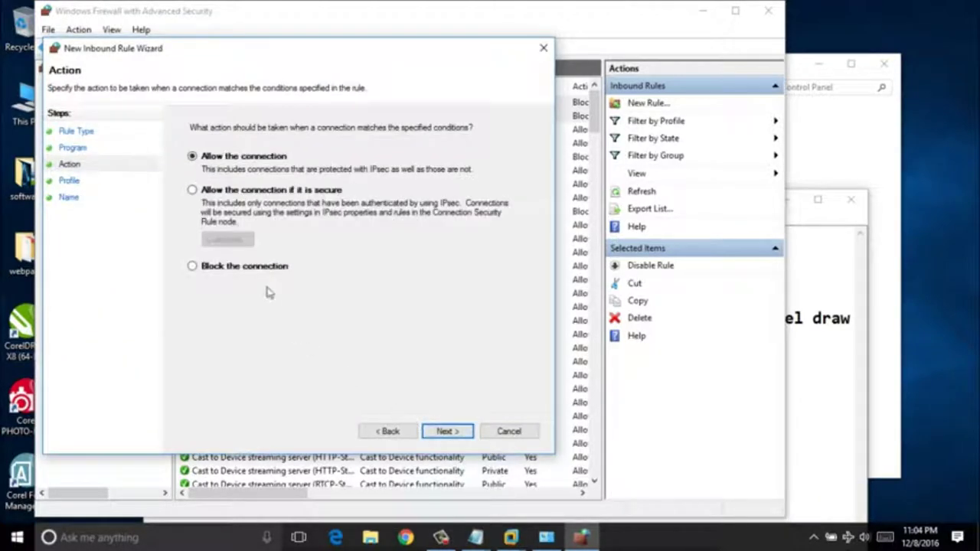
Block the connection for all profiles, name the inbound rule "corel draw photo" and finish creating it.
click(444, 431)
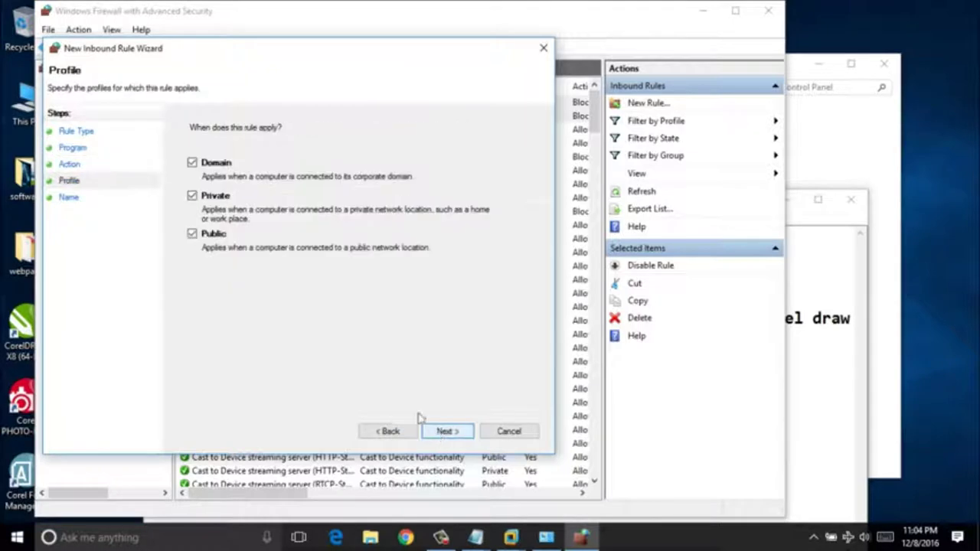
click(444, 431)
text(com)
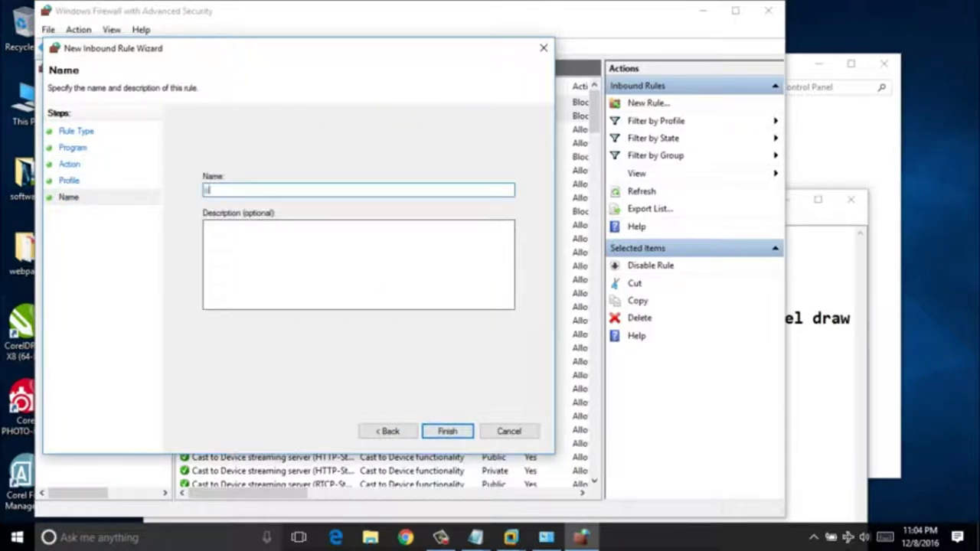
text(el draw photo)
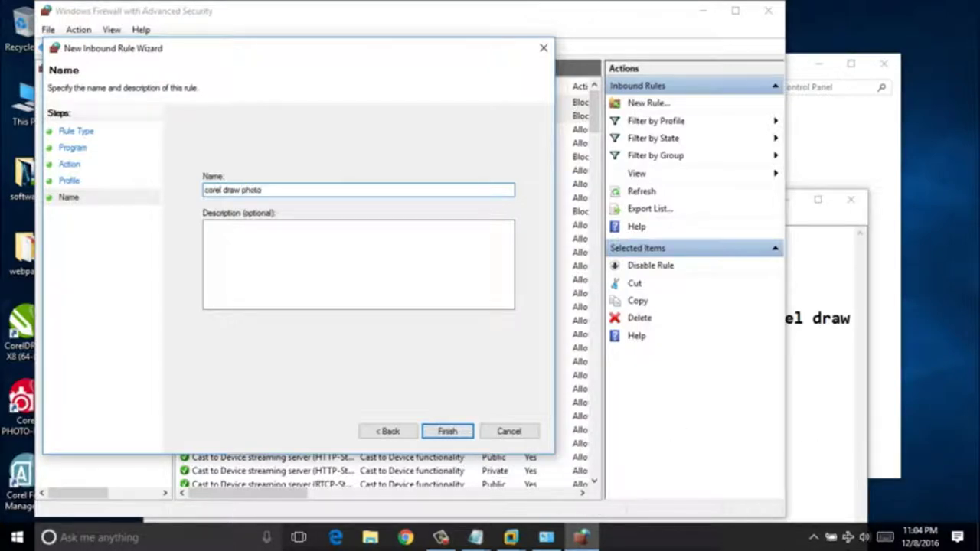
click(447, 431)
Switch to Notepad and add "- done:)" as the last line of the instruction list.
key(alt+Tab)
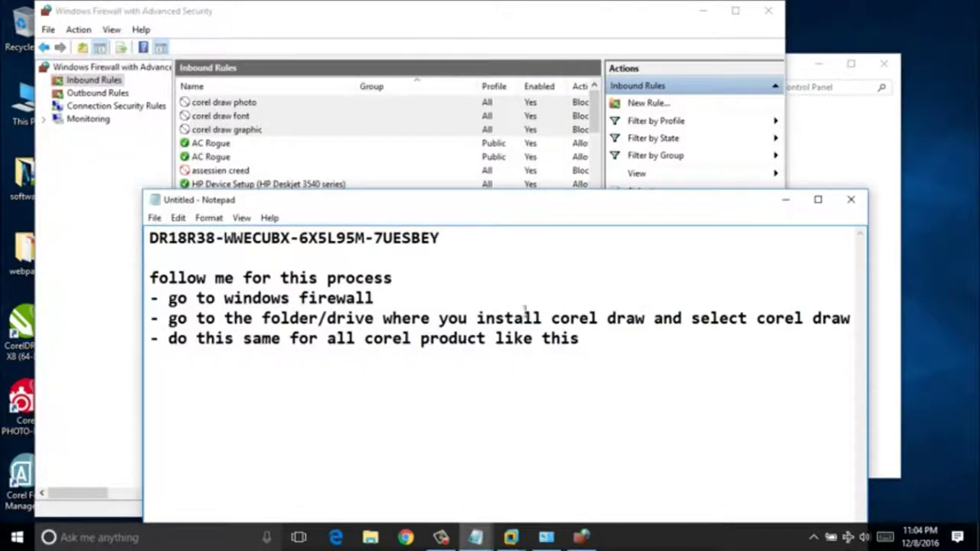
key(Return)
text(- done:))
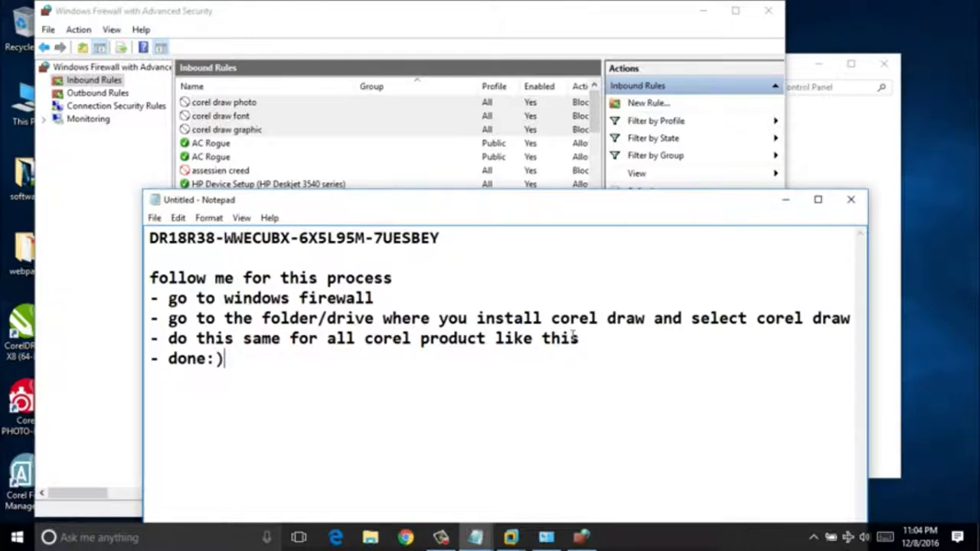
Replace the whole instruction list with "now you can turnon the internet" and turn airplane mode off.
key(shift+Up)
key(shift+Up)
key(shift+Up)
key(shift+Up)
key(shift+Up)
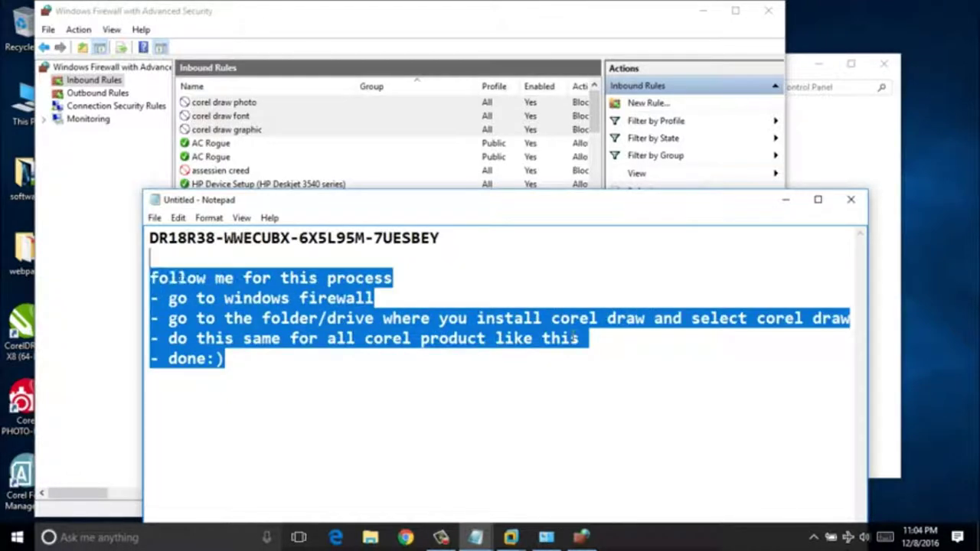
key(BackSpace)
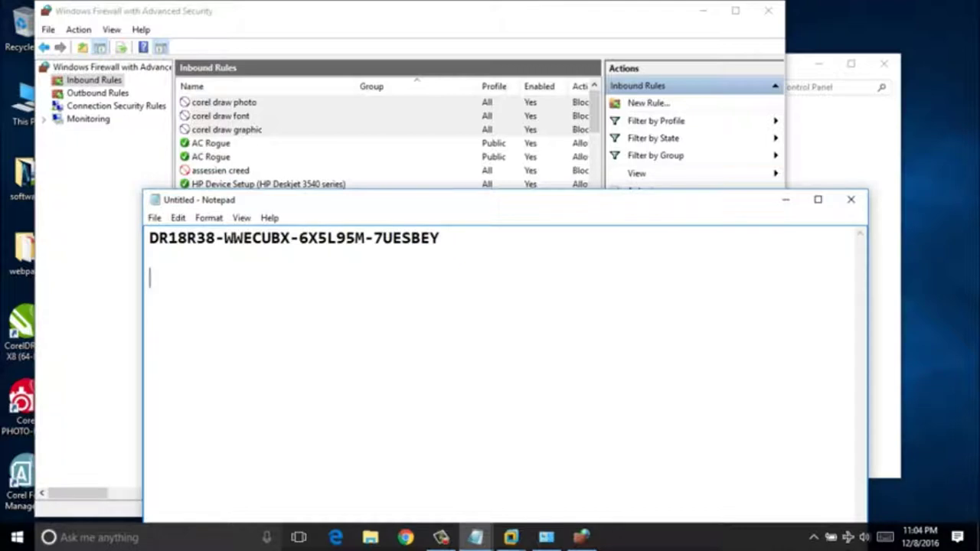
text(now you )
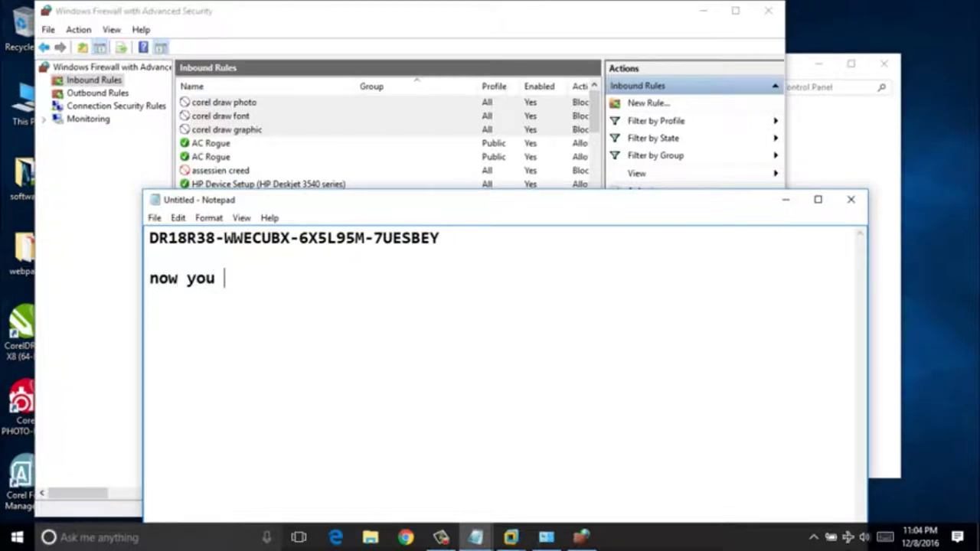
text(can turn )
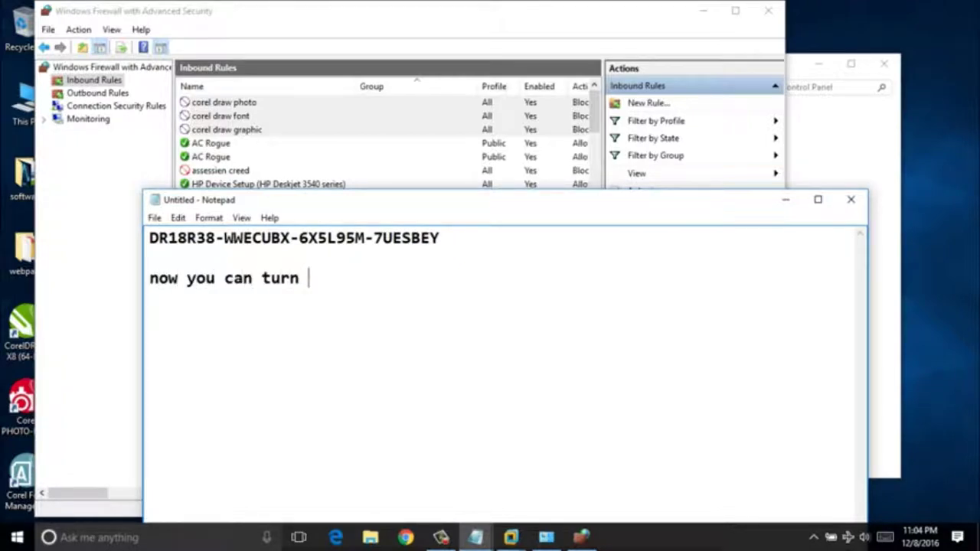
text(on the internet)
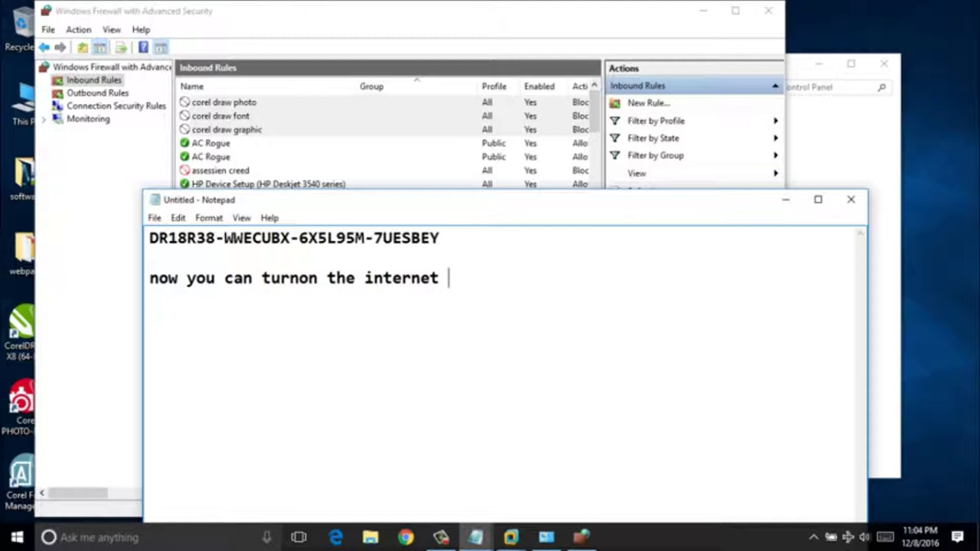
key(XF86RFKill)
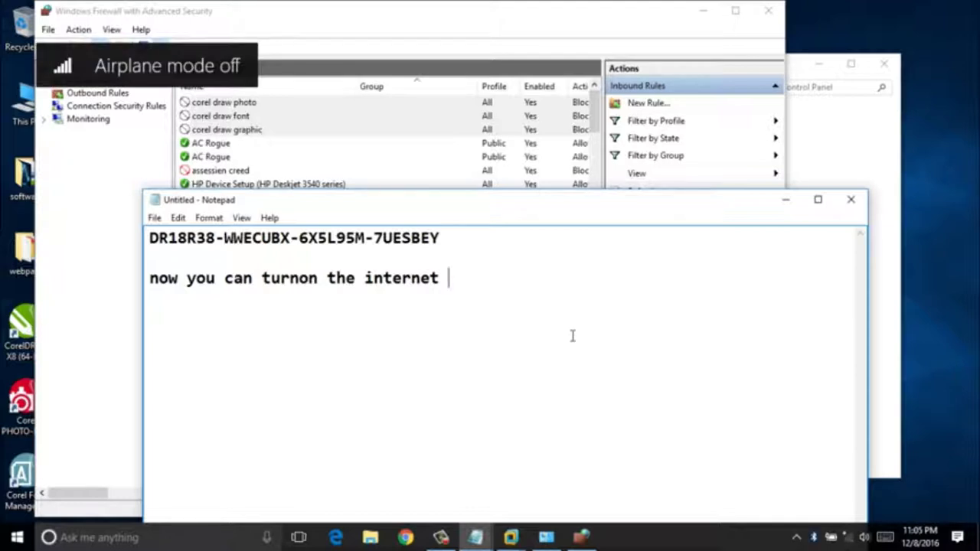
Replace the internet message with the two lines "all set" and "use the software".
key(shift+Left)
key(shift+Left)
key(shift+Left)
key(shift+Left)
key(shift+Left)
key(shift+Left)
key(shift+Left)
key(shift+Left)
key(shift+Left)
key(shift+Left)
key(shift+Left)
key(shift+Left)
key(shift+Left)
key(shift+Left)
key(shift+Left)
key(shift+Left)
key(shift+Left)
key(shift+Left)
key(shift+Left)
key(shift+Left)
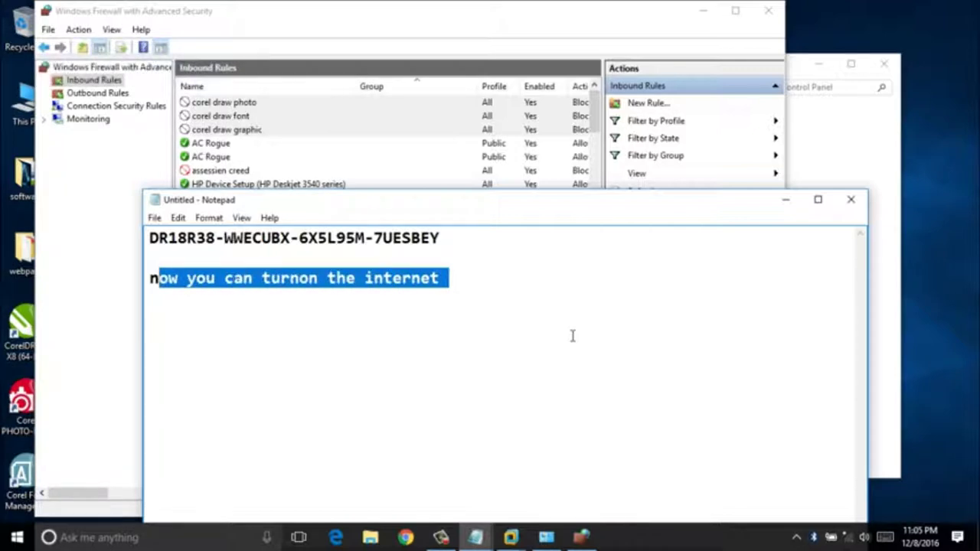
key(shift+Left)
key(BackSpace)
text(all set)
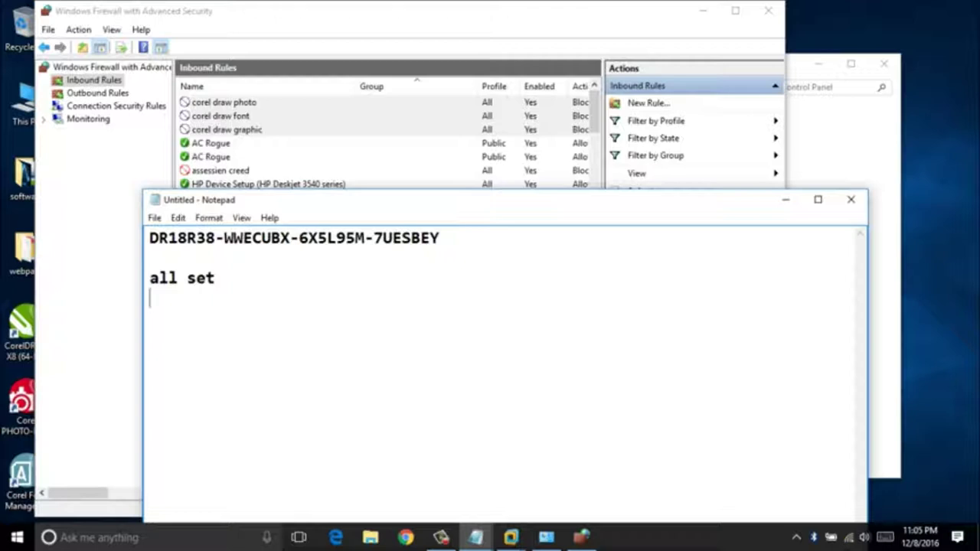
text(use the s)
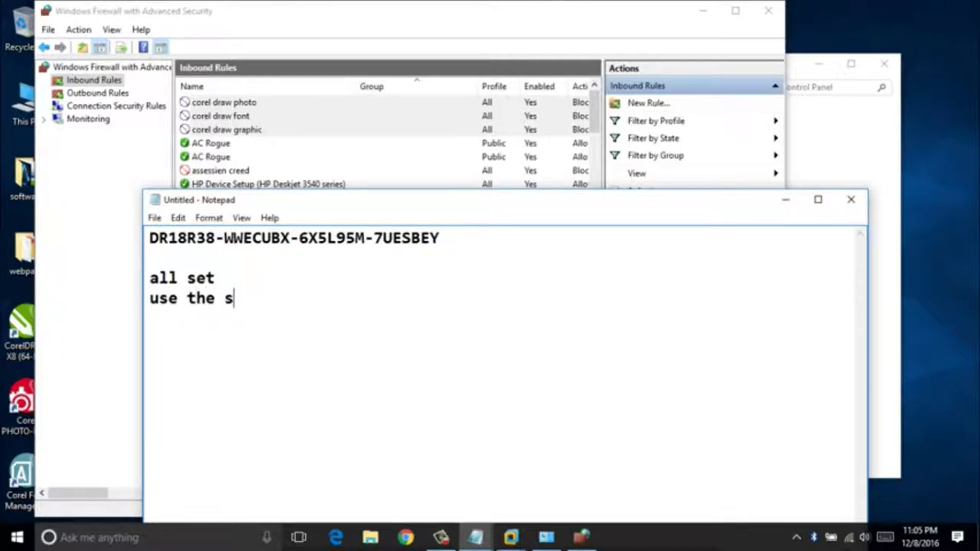
text(oftware )
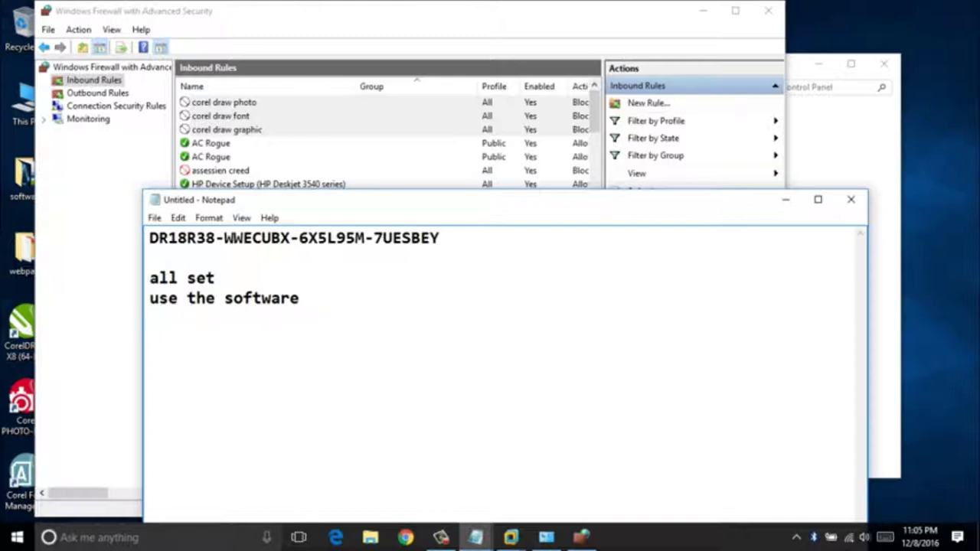
Add the line "you can find all links in the description below:)" under "use the software" in the note.
text(you can fo)
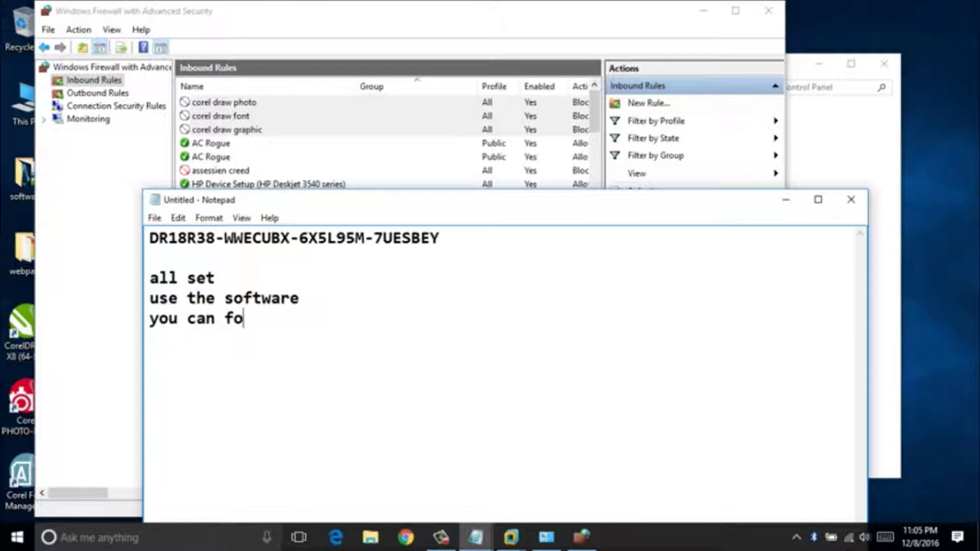
text(in)
key(BackSpace)
key(BackSpace)
key(BackSpace)
text(ind all)
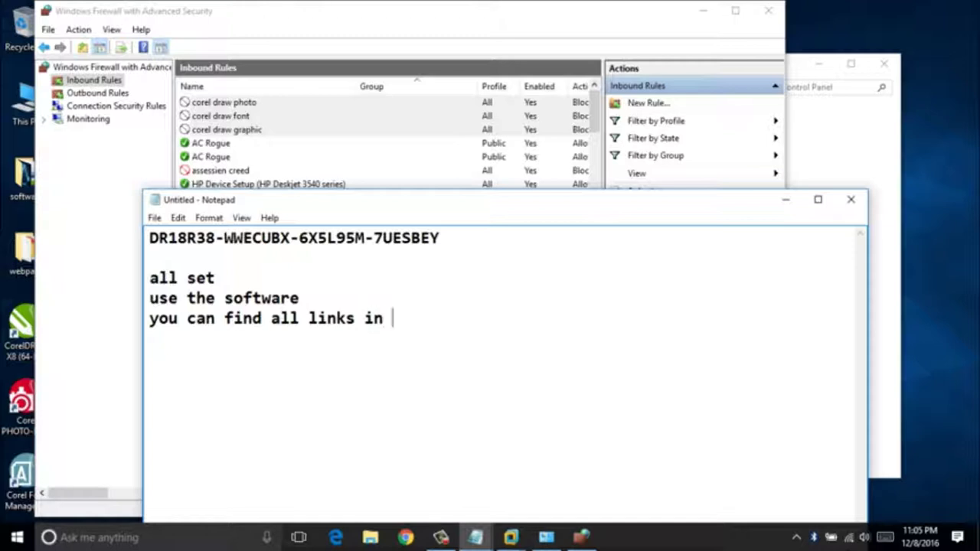
text(links in the des)
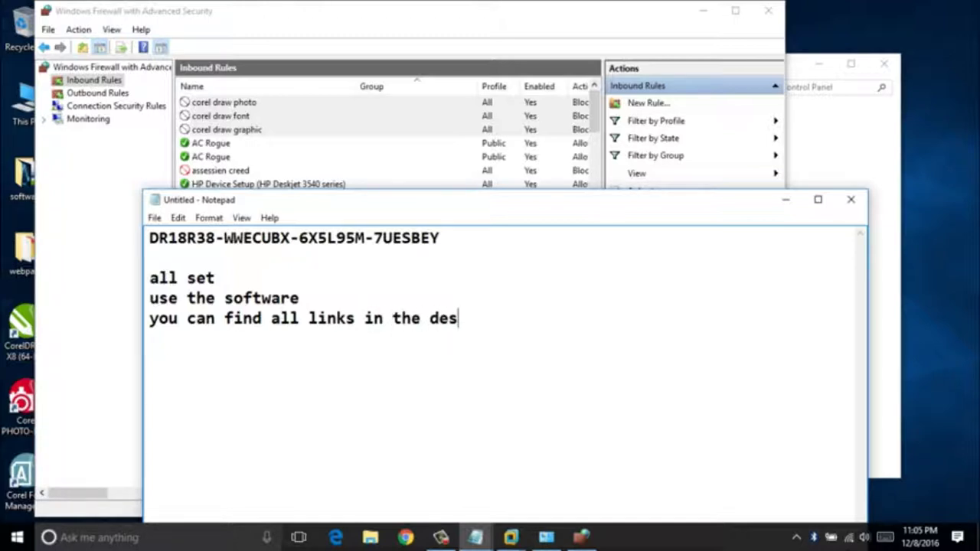
text(criptiio)
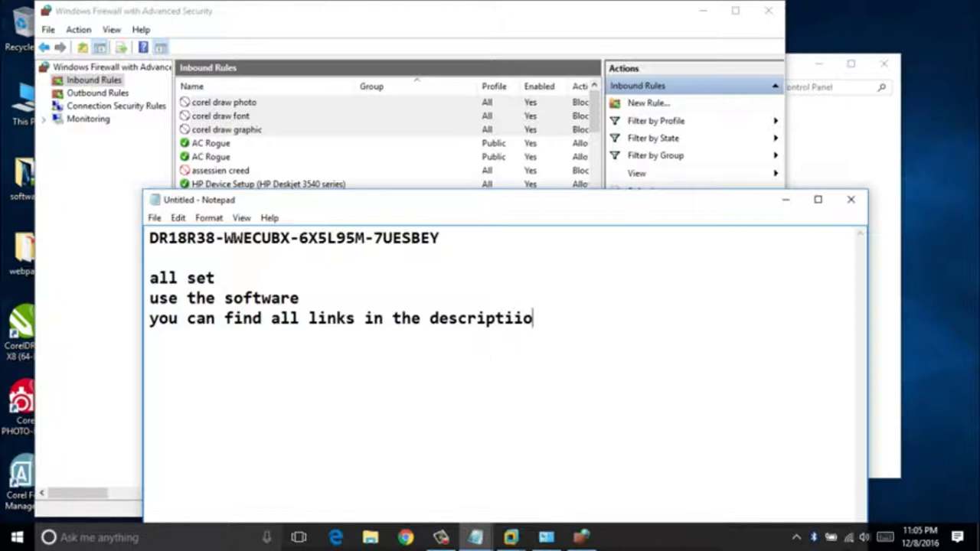
text(n below)
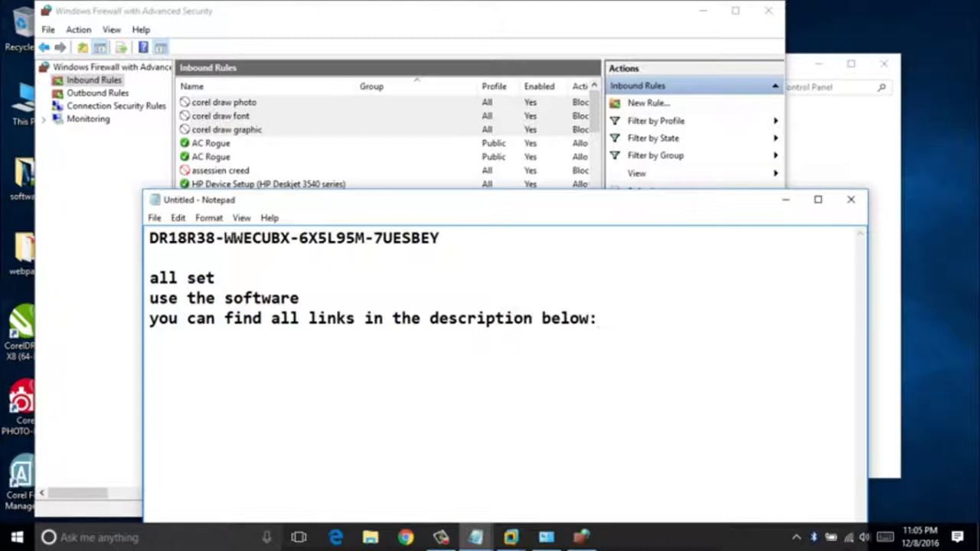
text(:))
Replace the entire note with "thank's for watching" and a second line starting "please like and su".
key(ctrl+a)
key(BackSpace)
text(tha)
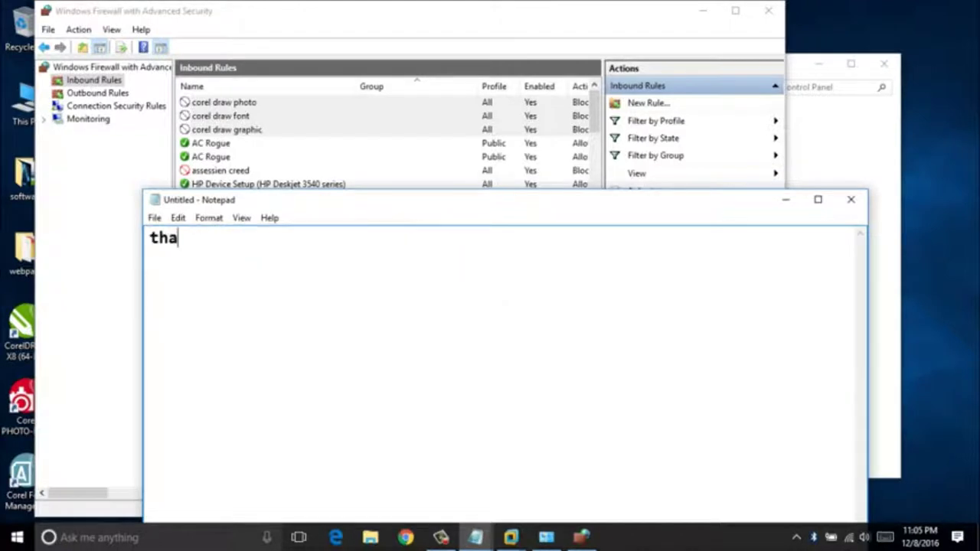
text(nk's for watc)
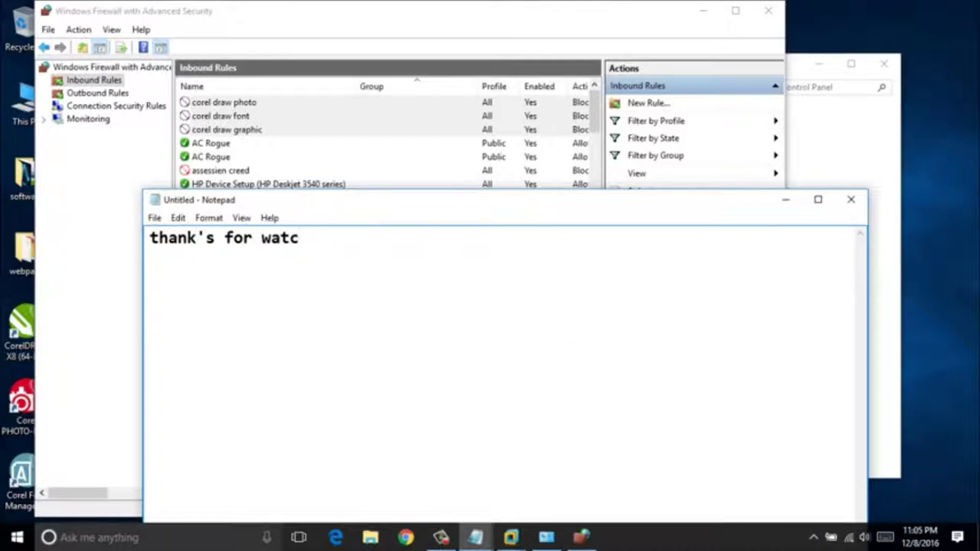
text(hing )
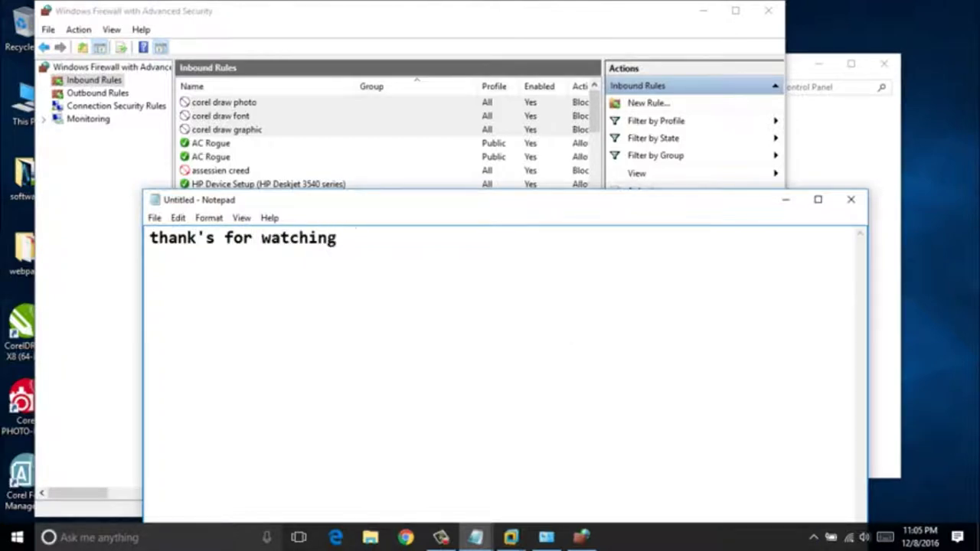
text(please li)
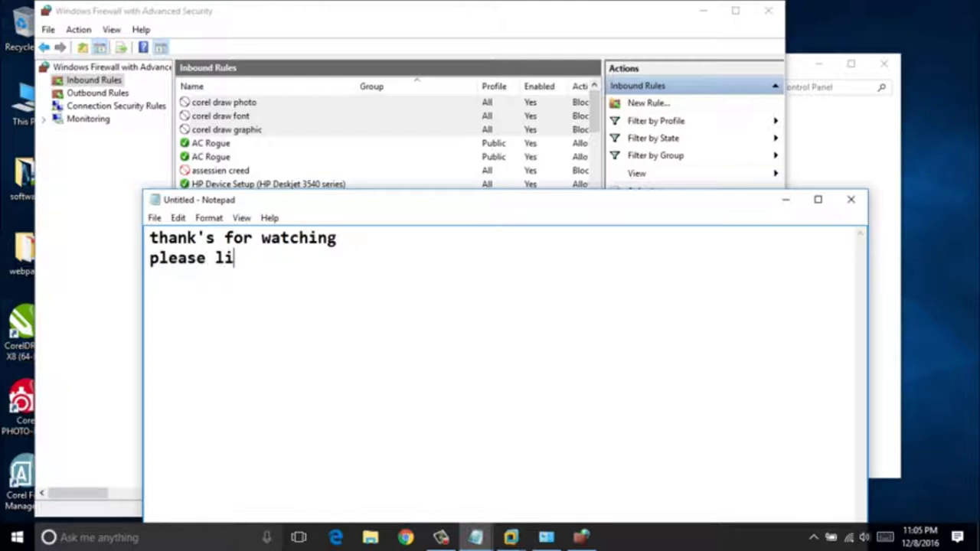
text(ke and su)
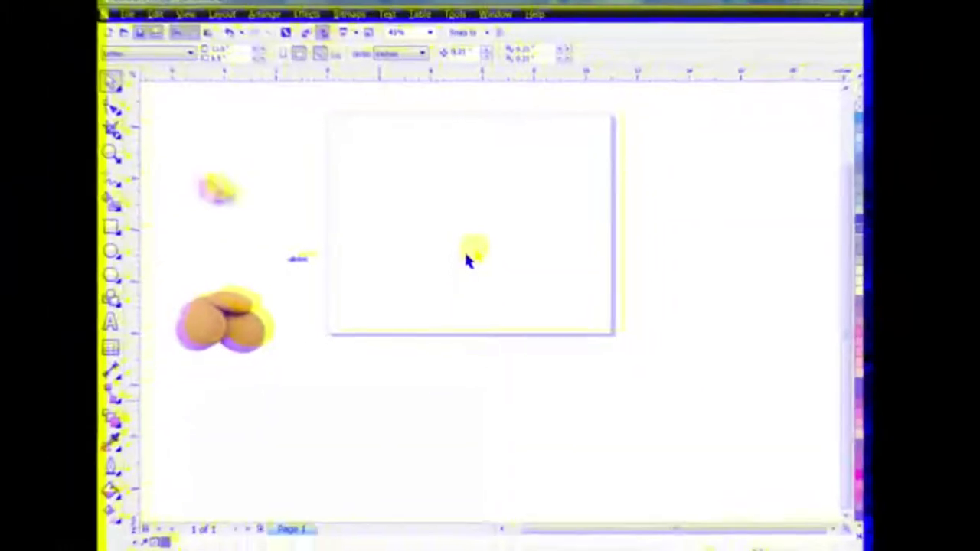
Switch to CorelDRAW X6 and draw a rectangle about 10.1 by 7.1 inches covering most of the page.
key(F6)
drag(339, 120, 536, 286)
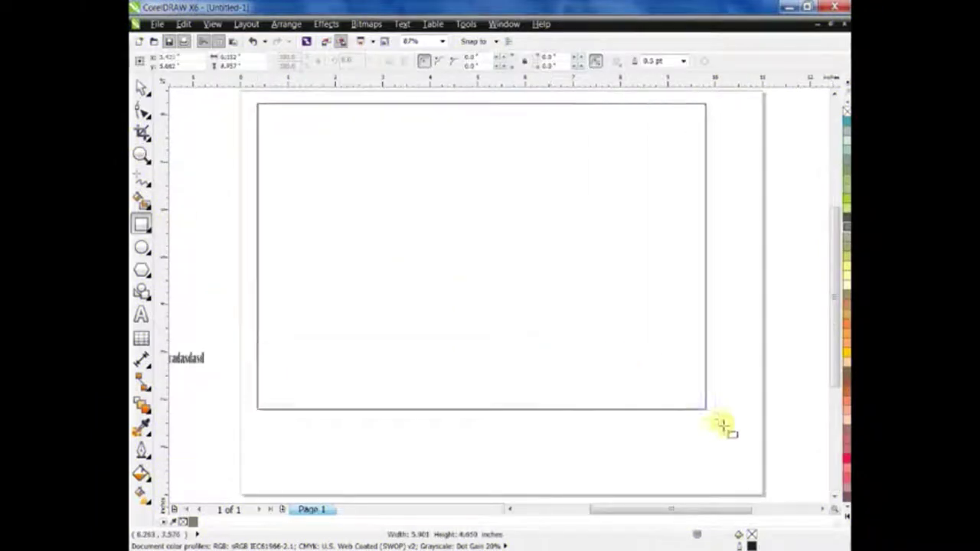
drag(723, 425, 741, 442)
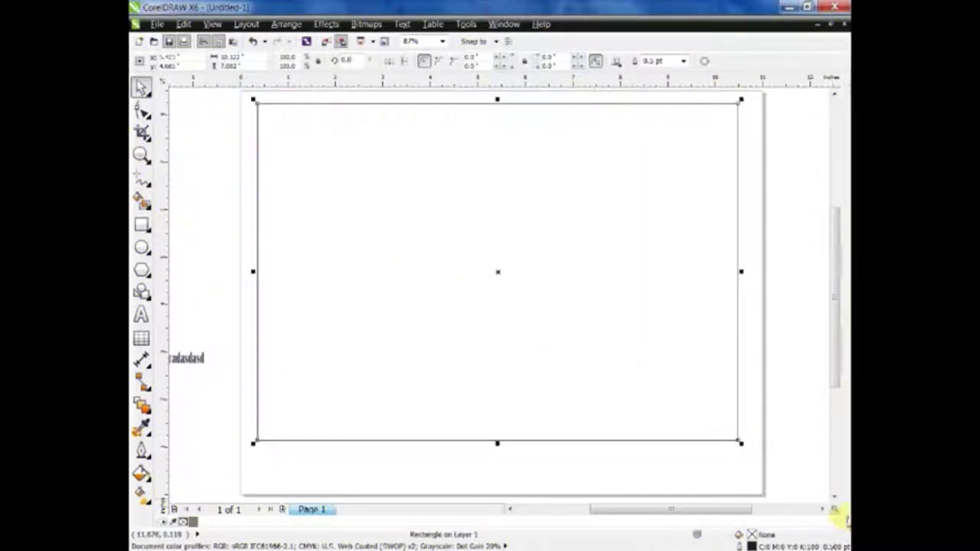
Give the rectangle a radial fountain fill from bright yellow at the centre to deep yellow, with horizontal guidelines across it.
click(845, 346)
drag(481, 78, 481, 372)
key(g)
drag(449, 235, 497, 313)
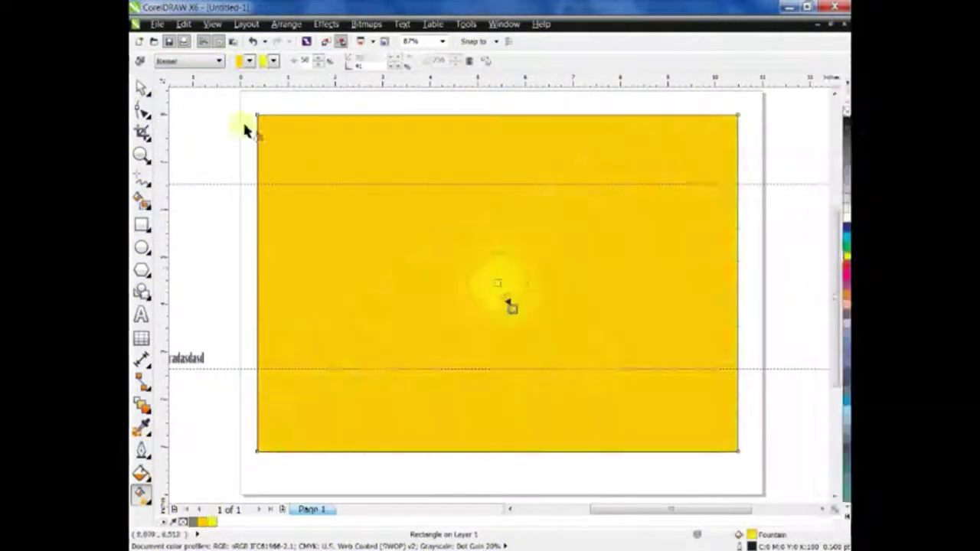
drag(508, 304, 521, 339)
key(space)
Add vertical guidelines and reshape a new rectangle, about 7.2 by 1.45 inches, into a rising wave in the front panel's lower right corner.
click(197, 242)
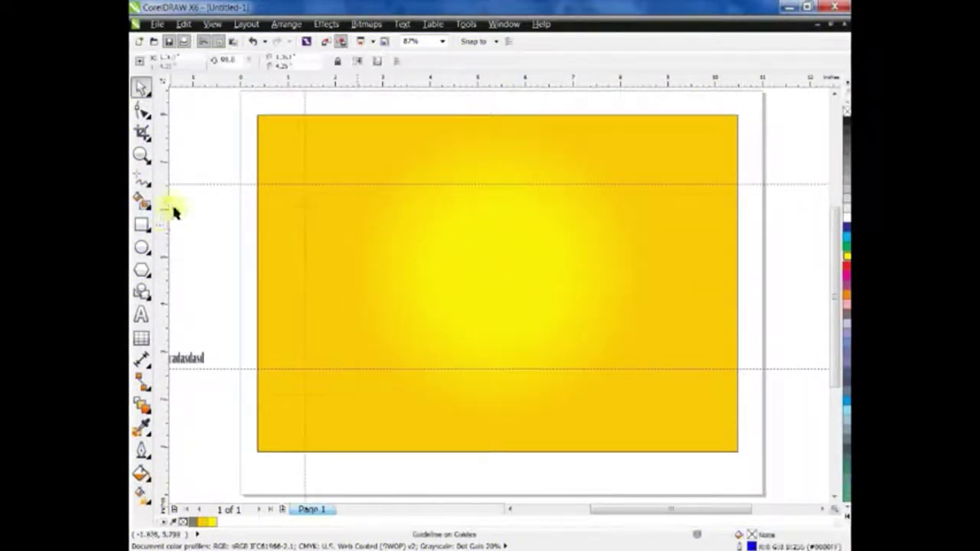
key(F6)
drag(684, 367, 342, 299)
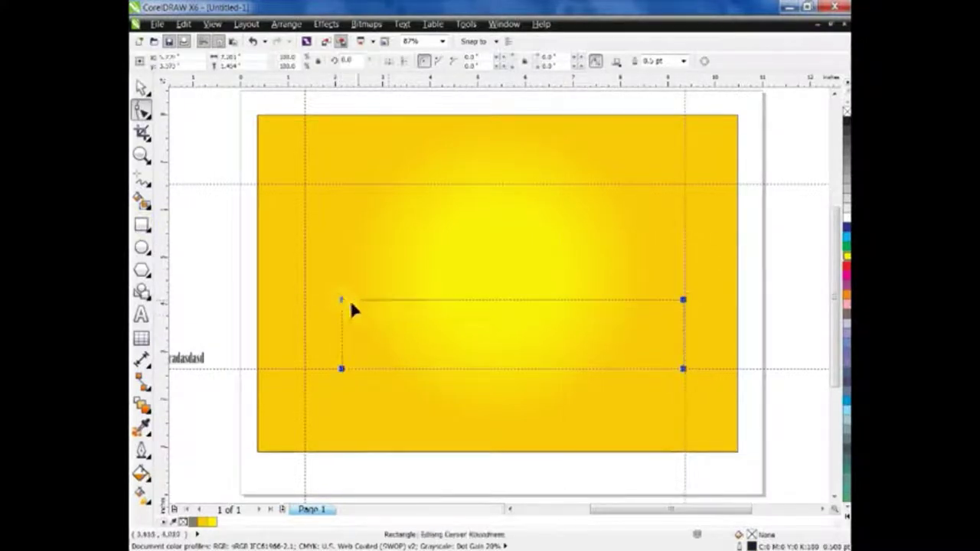
key(ctrl+q)
key(F10)
double_click(341, 300)
drag(536, 322, 610, 369)
Fill the wave shape with a linear fountain blend of dark blue and light blue.
click(846, 227)
click(846, 239)
key(g)
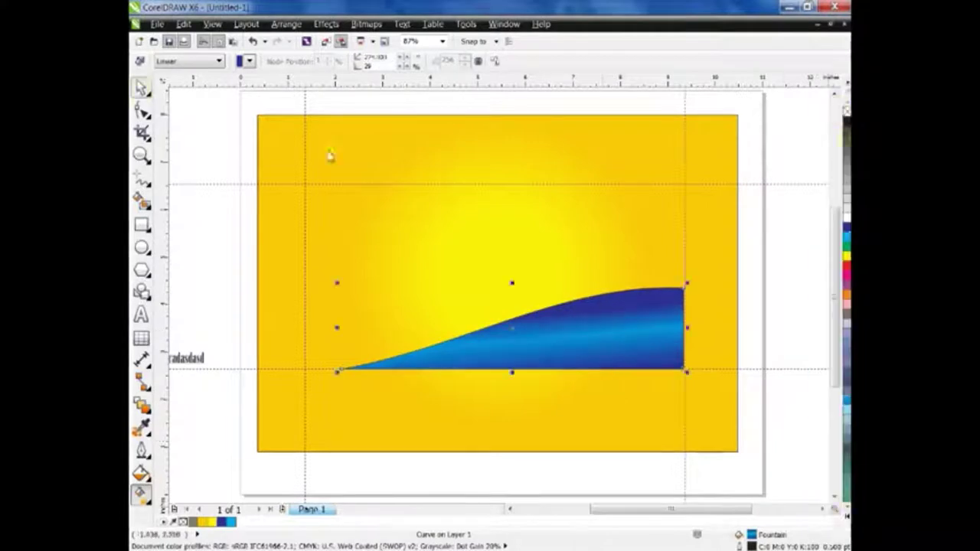
key(Escape)
Create a dark blue triangle in the upper left corner formed by the guidelines.
key(F6)
drag(304, 184, 434, 247)
key(ctrl+q)
key(F10)
double_click(434, 247)
click(846, 227)
Add the title text "Butter" in Tiffany Hvlt BT to the front panel, tilted upward and coloured dark blue.
key(F8)
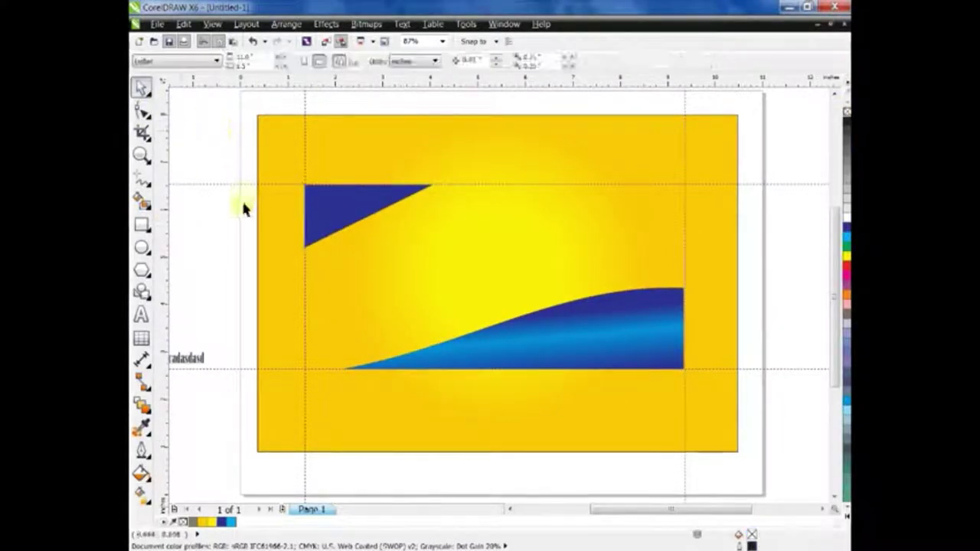
click(197, 282)
text(butter)
click(465, 60)
click(429, 115)
click(482, 245)
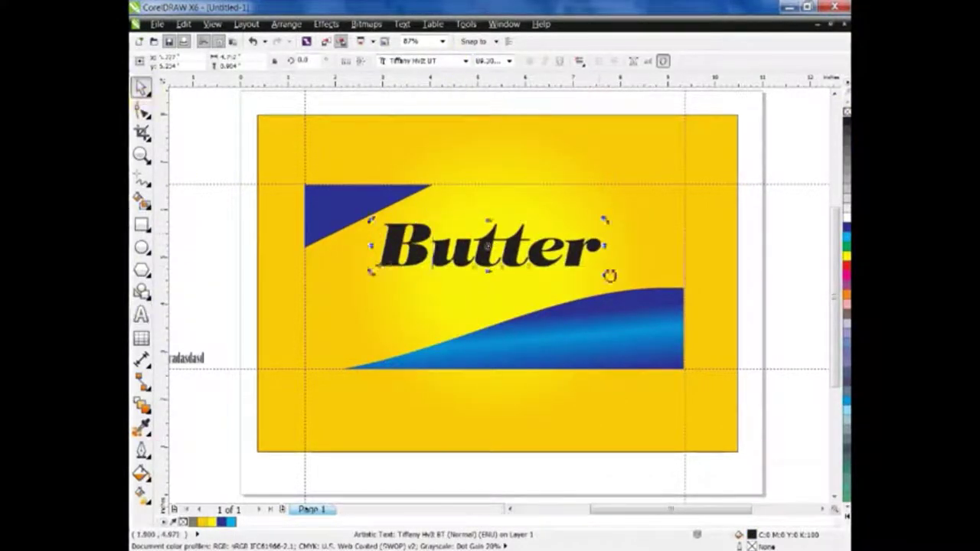
drag(619, 208, 573, 197)
click(846, 227)
Add matching tilted text "Bite" beneath "Butter" and give the lettering a white outline.
click(141, 314)
click(390, 303)
text(b)
key(BackSpace)
text(Bite)
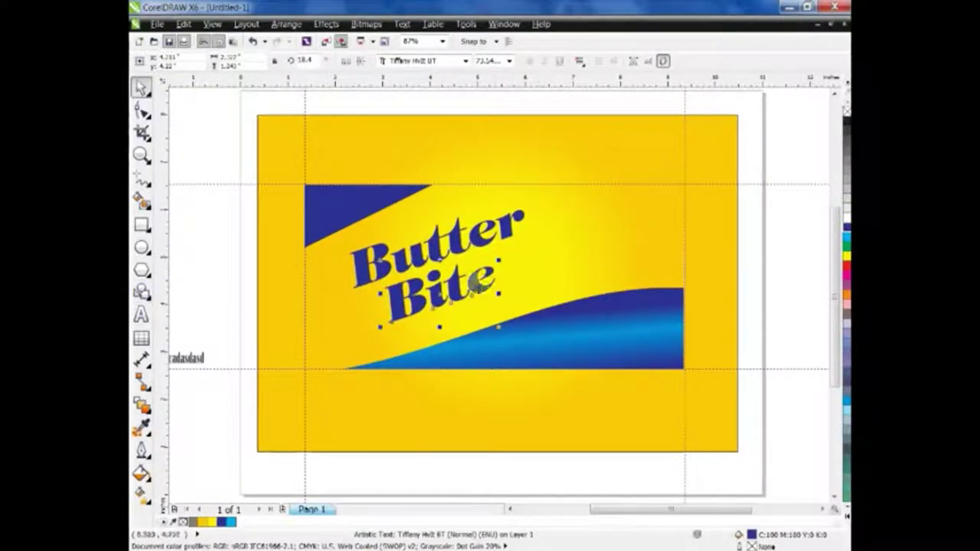
key(F12)
click(473, 396)
Place the butter curl picture on the design and trace a closed straight-segment outline around the butter.
key(ctrl+i)
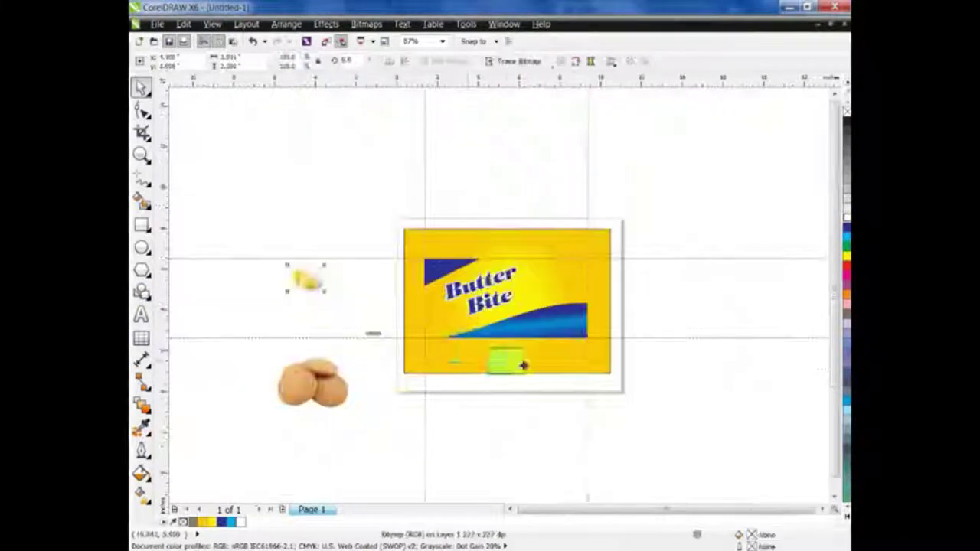
scroll(521, 366, up, 5)
click(305, 207)
click(475, 153)
click(490, 191)
click(618, 304)
click(697, 327)
click(653, 419)
click(500, 461)
click(403, 354)
click(314, 338)
click(304, 208)
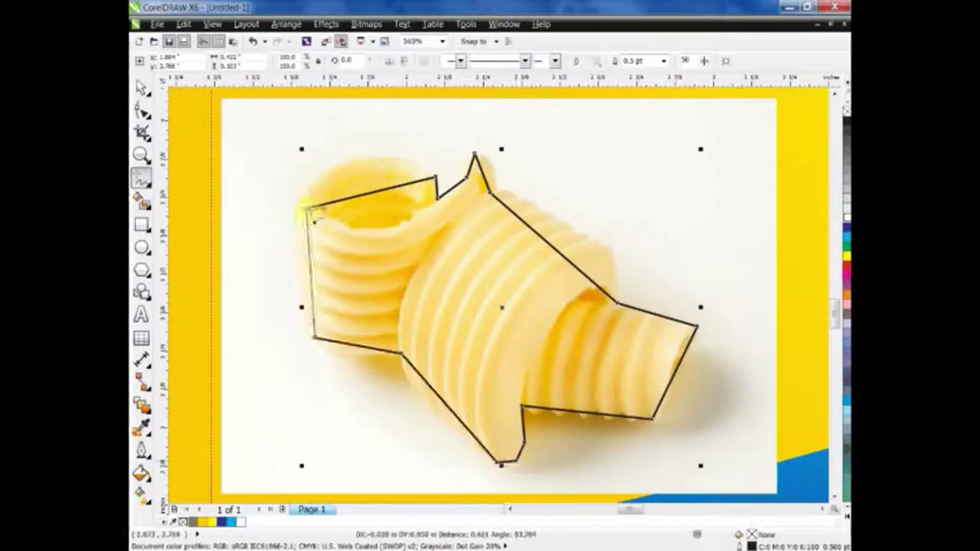
Bend the straight segments of the traced outline into curves that follow the butter's edges.
key(F10)
drag(369, 191, 360, 162)
drag(551, 245, 589, 230)
drag(677, 398, 684, 377)
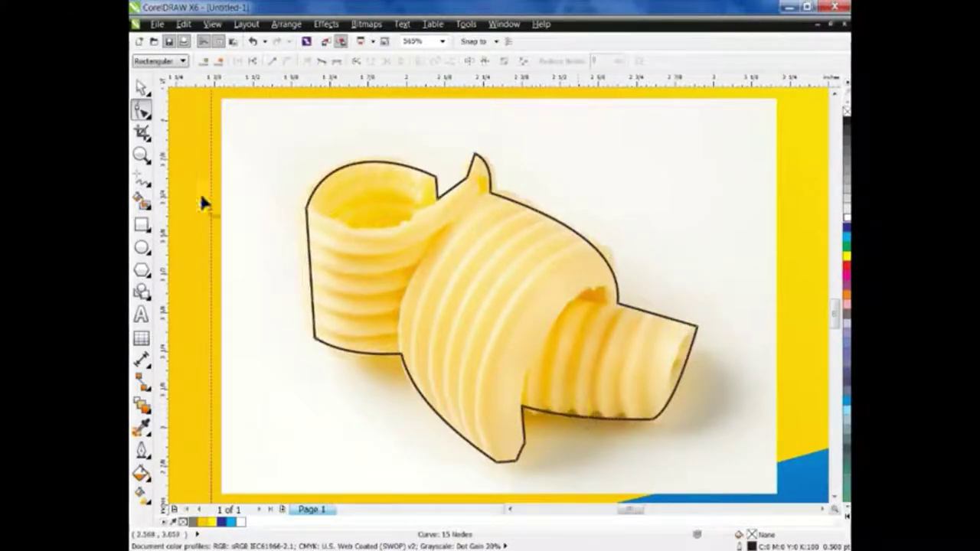
Place the cut-out butter at the front panel's lower left and the biscuits picture at its right end.
key(space)
click(490, 197)
scroll(564, 413, down, 5)
scroll(674, 268, up, 5)
click(677, 274)
scroll(677, 273, down, 5)
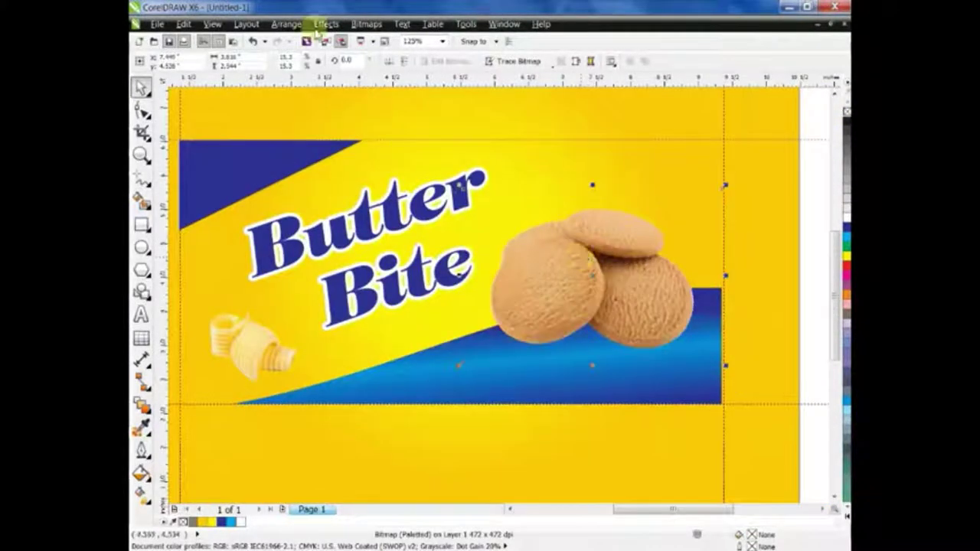
click(597, 333)
scroll(325, 374, down, 2)
scroll(325, 364, up, 2)
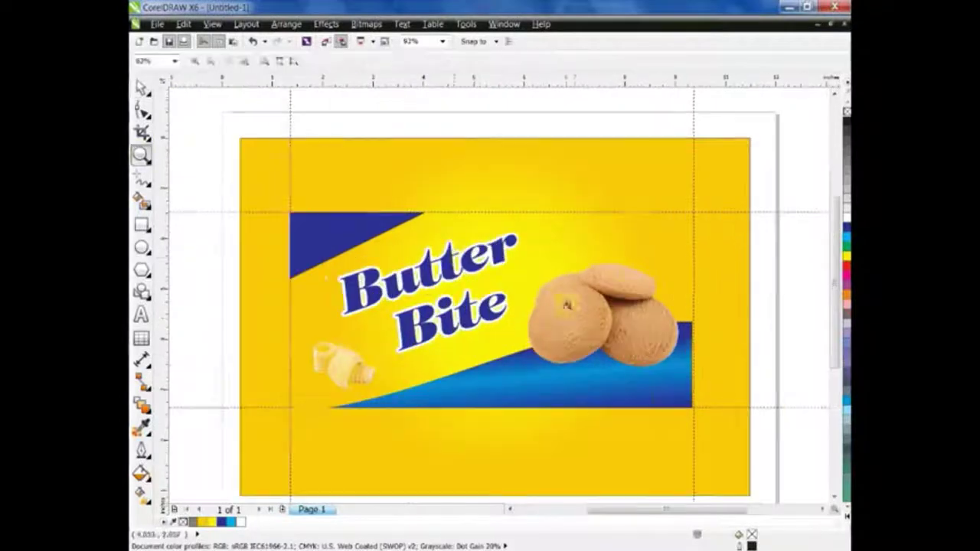
Add the smaller tilted text "Biscuite" below "Bite" and colour it black.
key(F8)
key(Return)
text(Biscuite)
click(141, 87)
drag(612, 275, 498, 337)
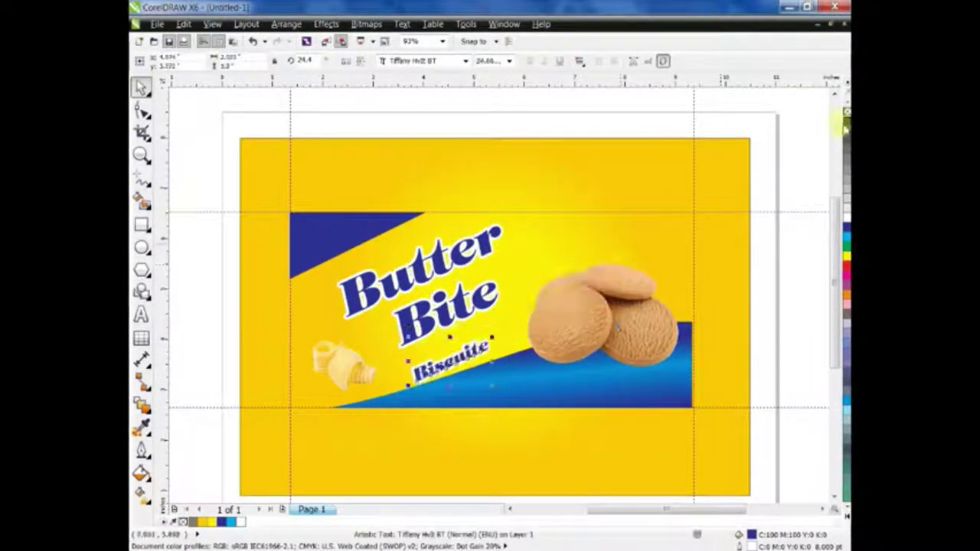
click(847, 127)
Adjust the biscuits and the title group, and place small rotated copies of the title on both side panels.
click(597, 321)
drag(500, 239, 490, 252)
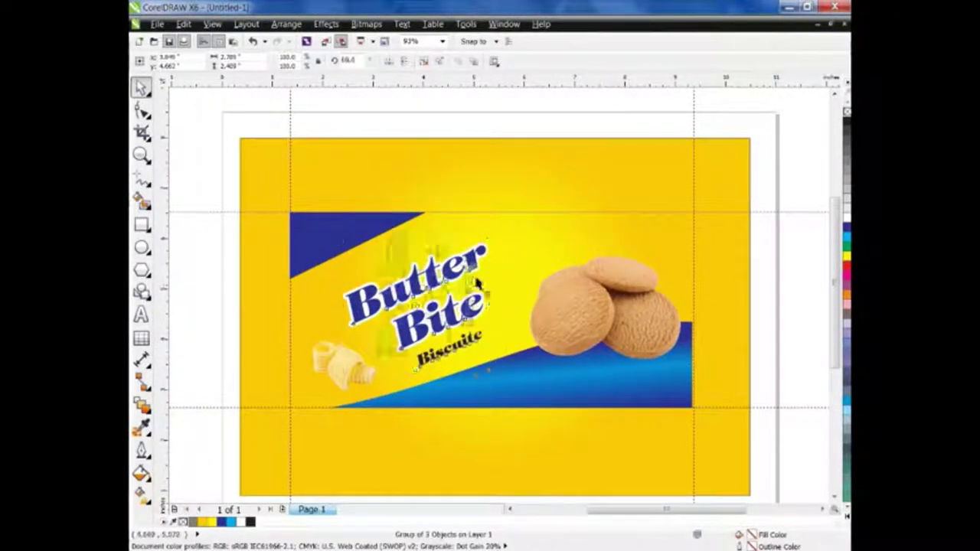
drag(429, 306, 720, 299)
drag(755, 345, 758, 352)
drag(429, 307, 264, 298)
Place a small horizontal title copy on the upper panel and an upside-down copy on the lower panel.
click(716, 295)
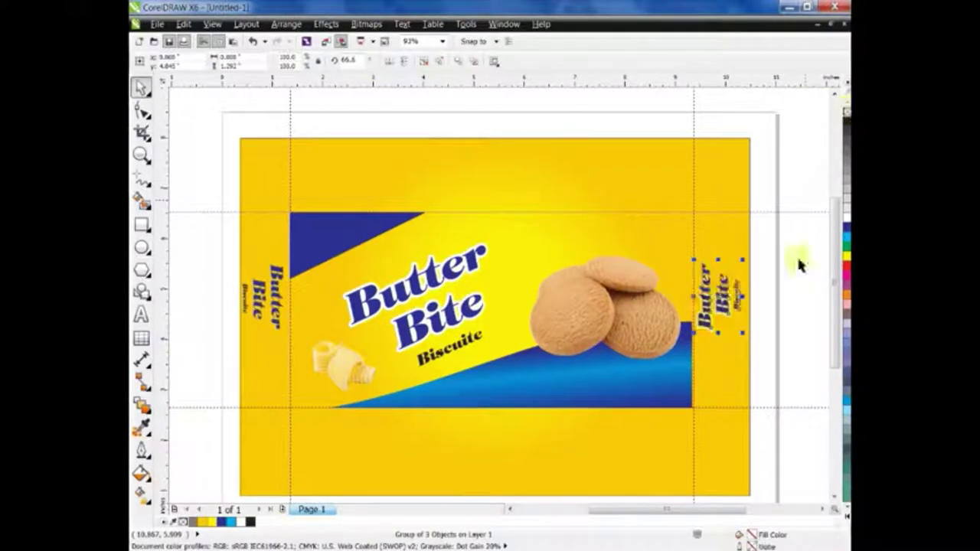
drag(716, 295, 521, 175)
click(520, 175)
drag(569, 207, 532, 212)
drag(497, 175, 498, 444)
Copy the biscuits picture to the lower panel and the butter picture to both the upper and lower panels.
mouse_move(605, 314)
mouse_down()
mouse_move(659, 194)
mouse_move(618, 176)
mouse_move(361, 448)
mouse_up()
drag(344, 360, 337, 169)
drag(345, 360, 635, 452)
key(Escape)
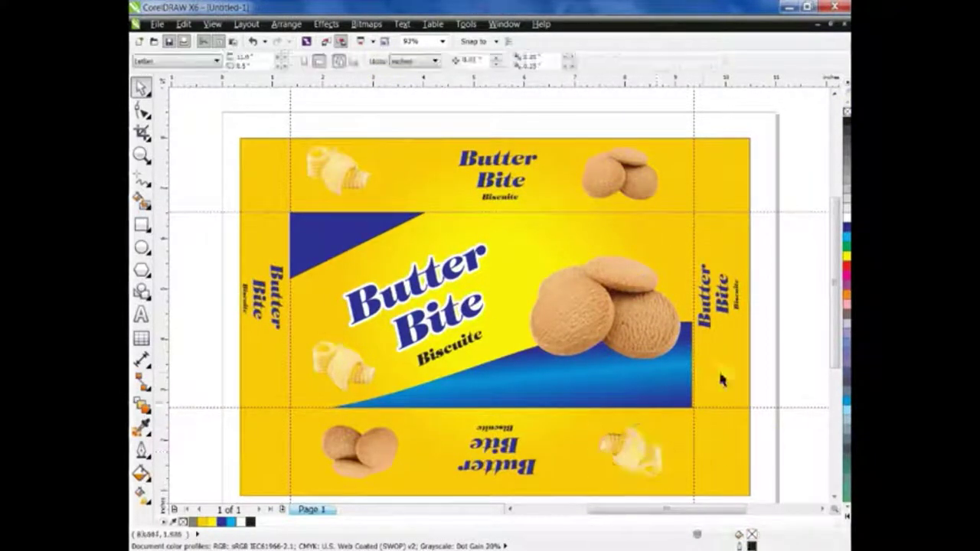
Draw a circle outside the page, below and left of the package, and apply a drop shadow to it.
scroll(590, 412, up, 3)
scroll(536, 307, down, 5)
drag(234, 219, 273, 284)
scroll(497, 291, up, 8)
drag(497, 119, 498, 486)
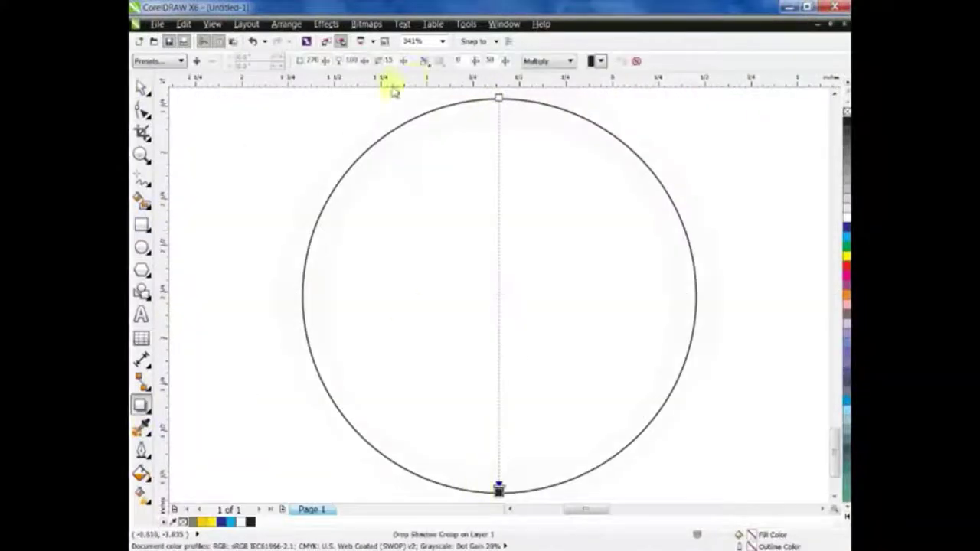
click(498, 61)
click(449, 155)
scroll(498, 487, down, 8)
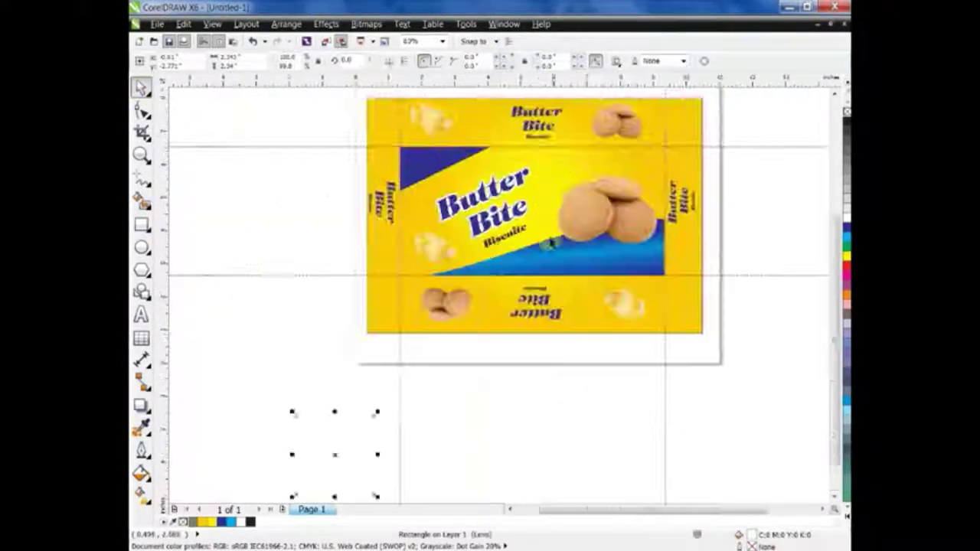
Move the circular shadow object onto the front panel between the title and the biscuits, and open its shadow colour choices.
scroll(482, 197, up, 5)
scroll(481, 197, down, 5)
drag(346, 434, 528, 214)
scroll(528, 214, up, 5)
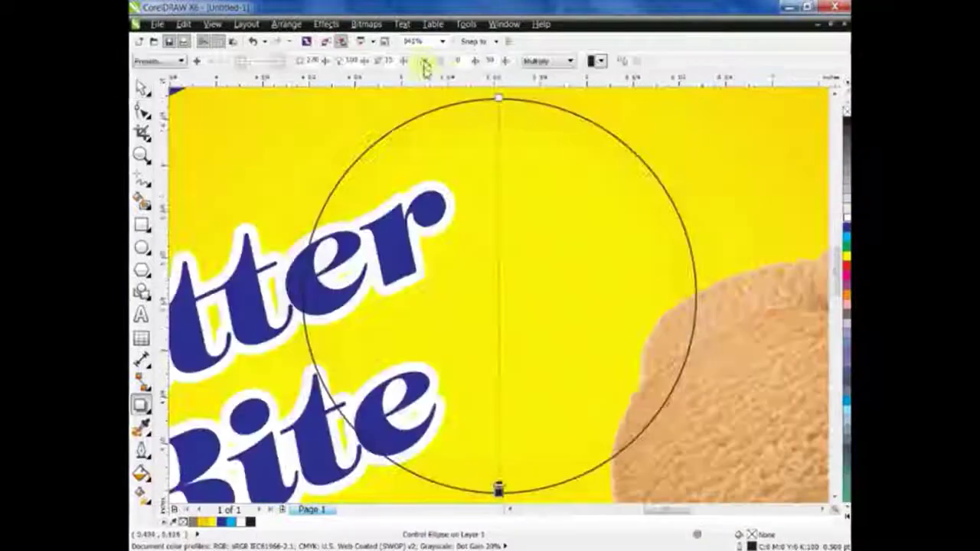
click(601, 61)
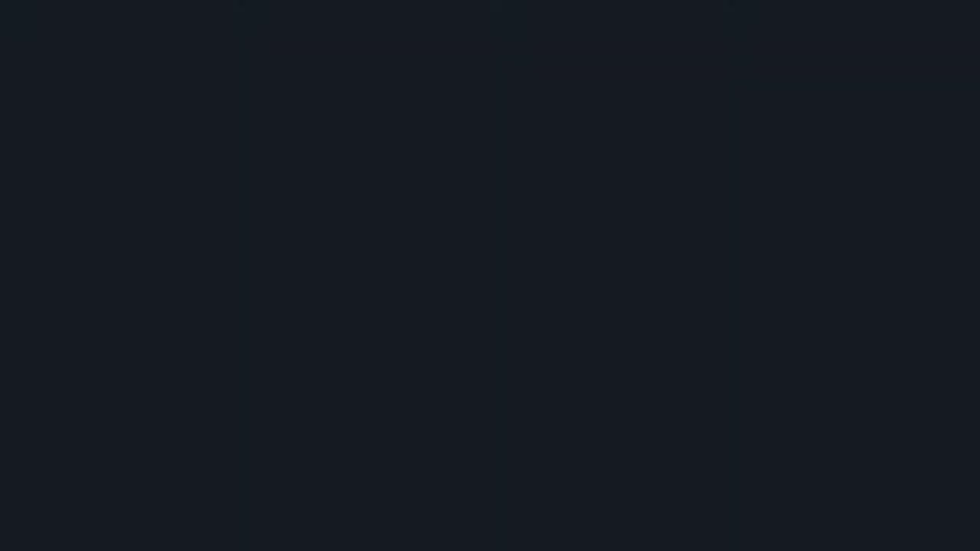